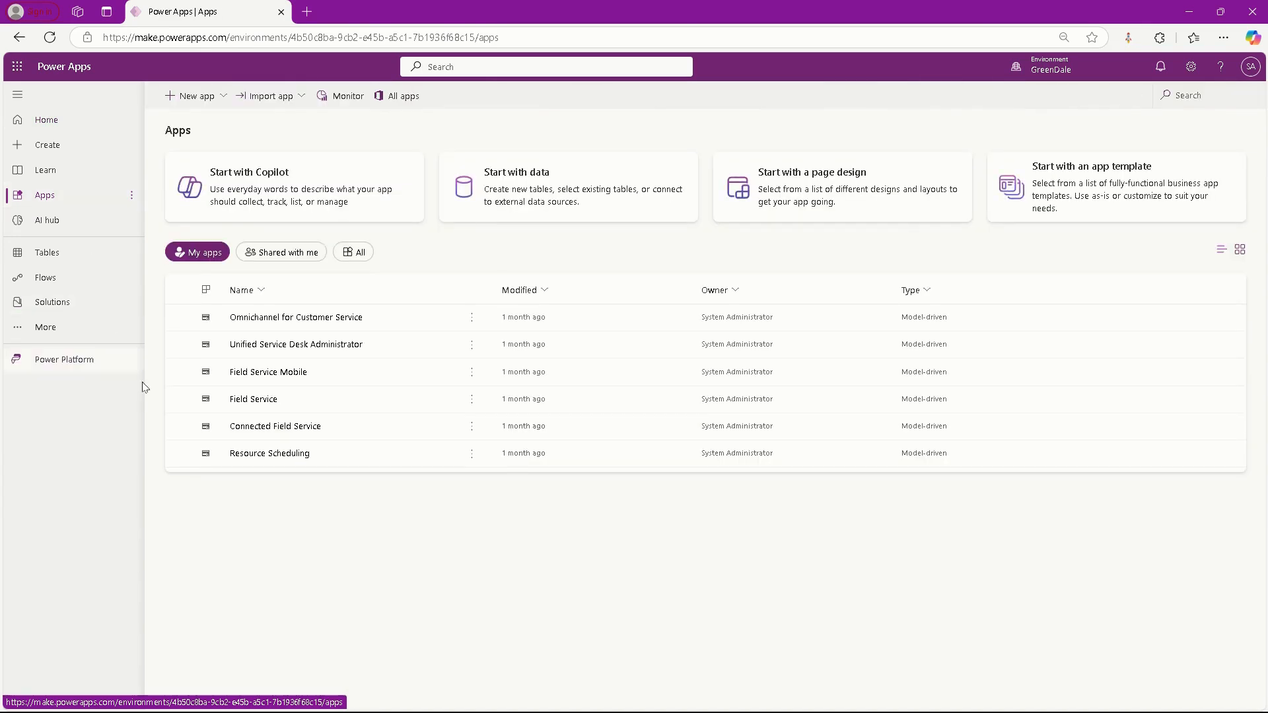
Show all apps, launch Sales Hub and open its Advanced Settings
{"action": "left_click", "coordinate": [367, 257]}
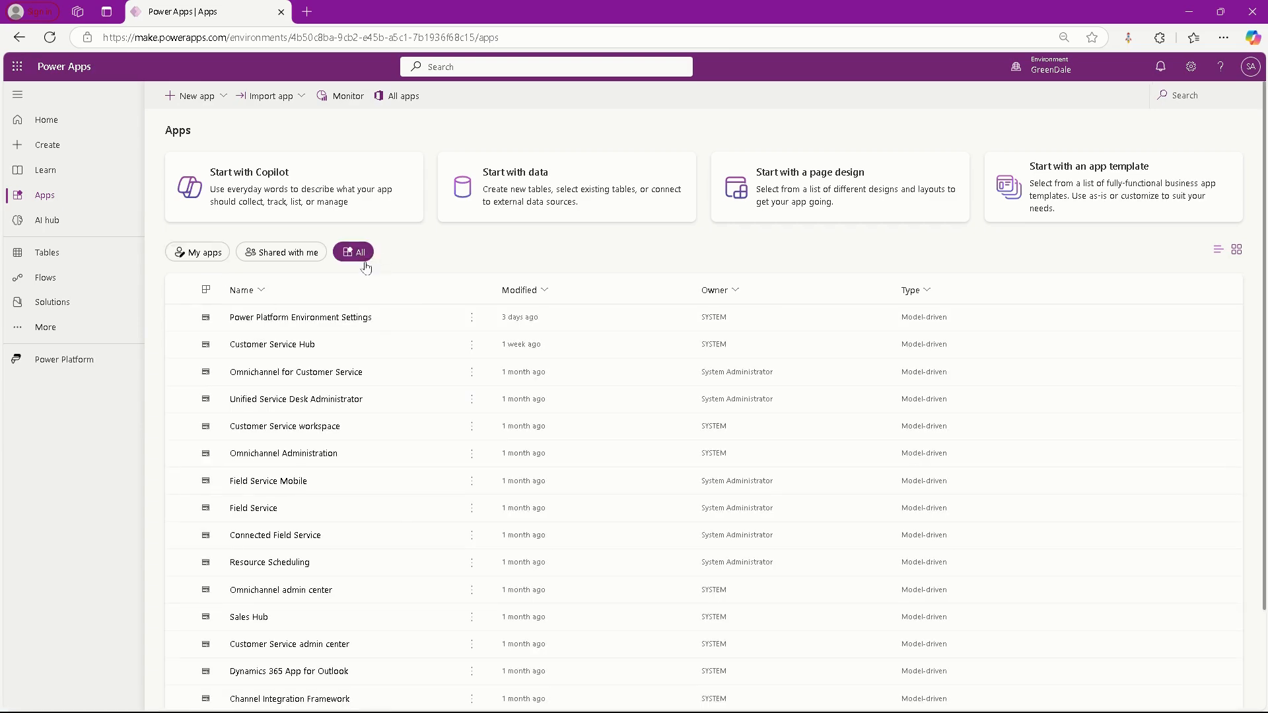
{"action": "left_click", "coordinate": [454, 618]}
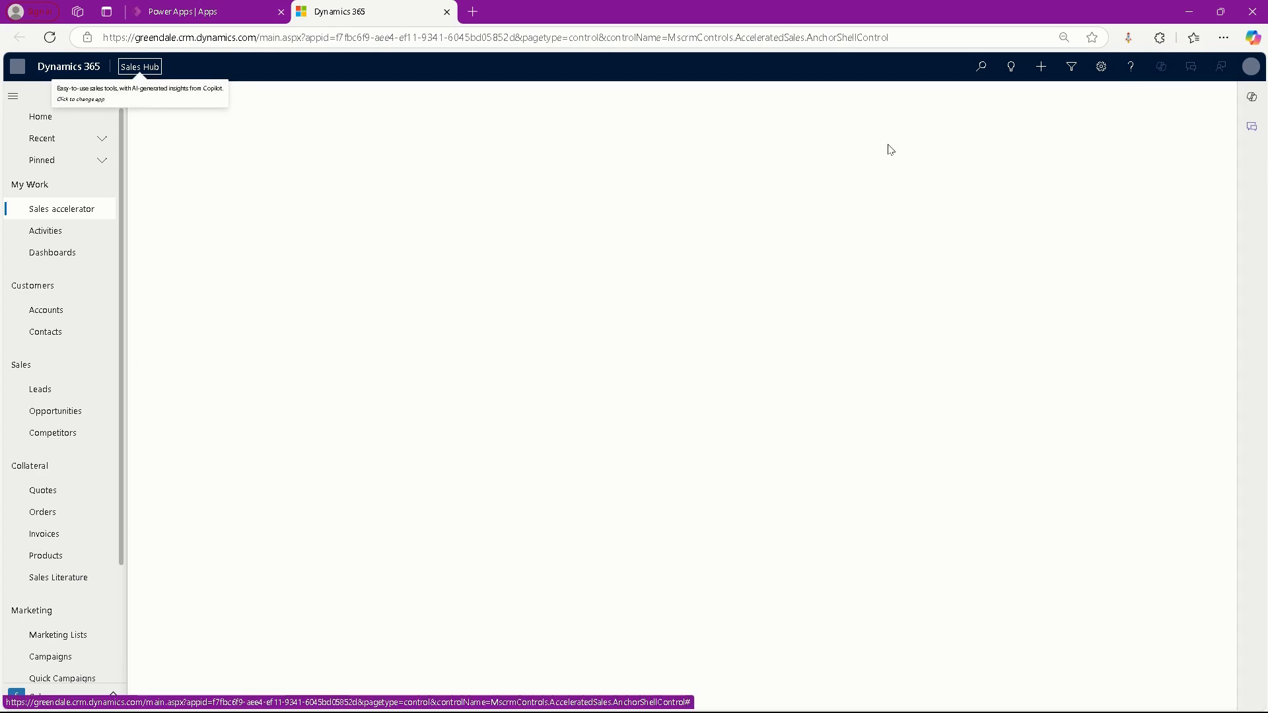
{"action": "left_click", "coordinate": [1102, 74]}
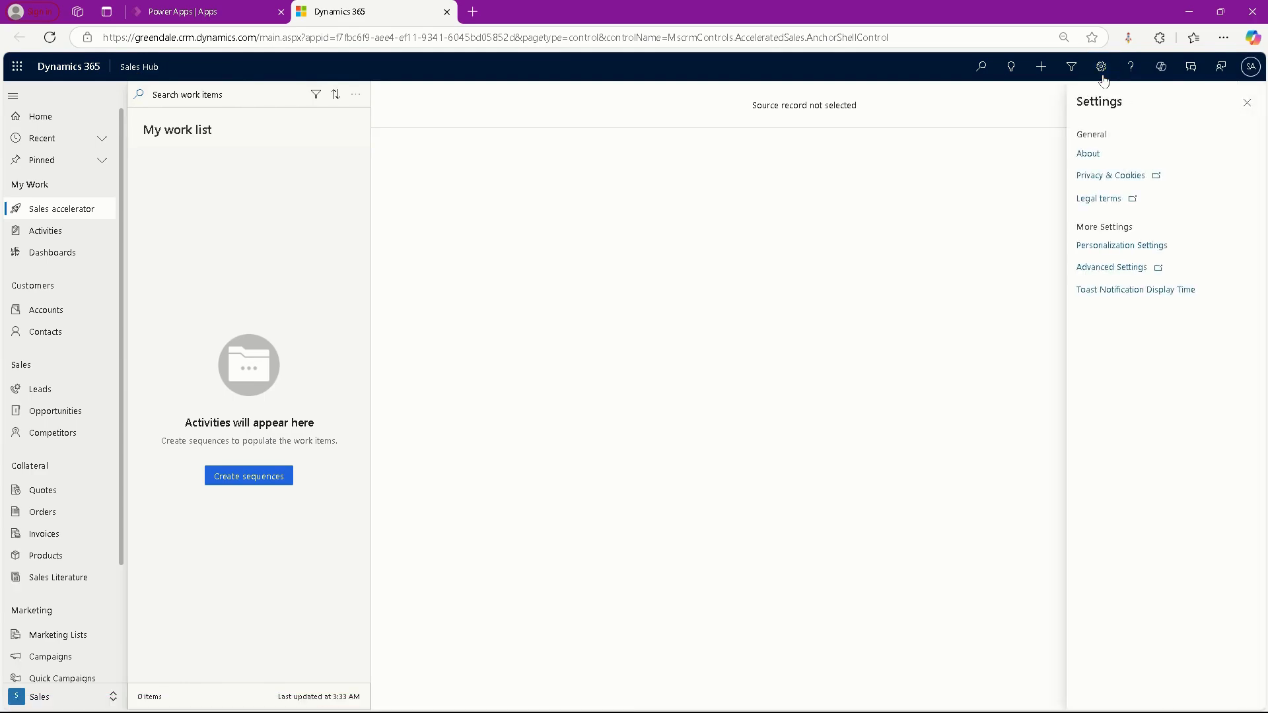
{"action": "left_click", "coordinate": [1159, 269]}
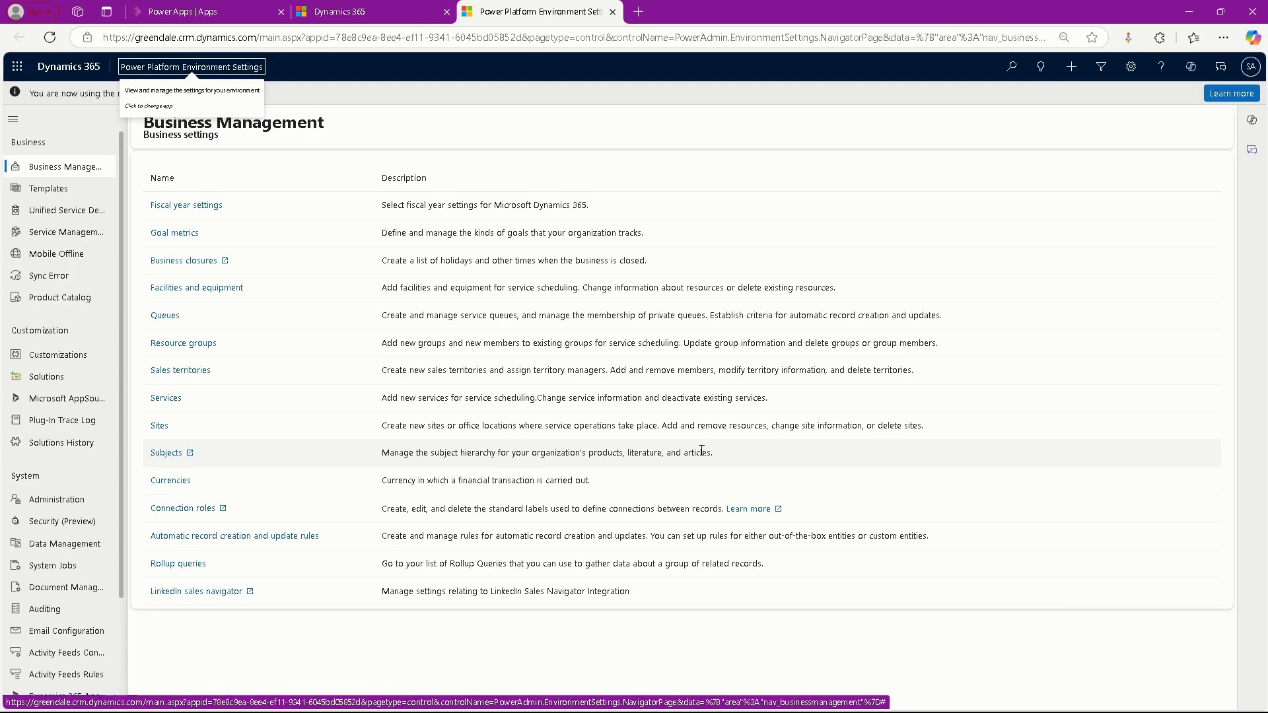
Open Advanced settings from the Power Apps portal and compare that page with the Power Platform Environment Settings page
{"action": "left_click", "coordinate": [198, 11]}
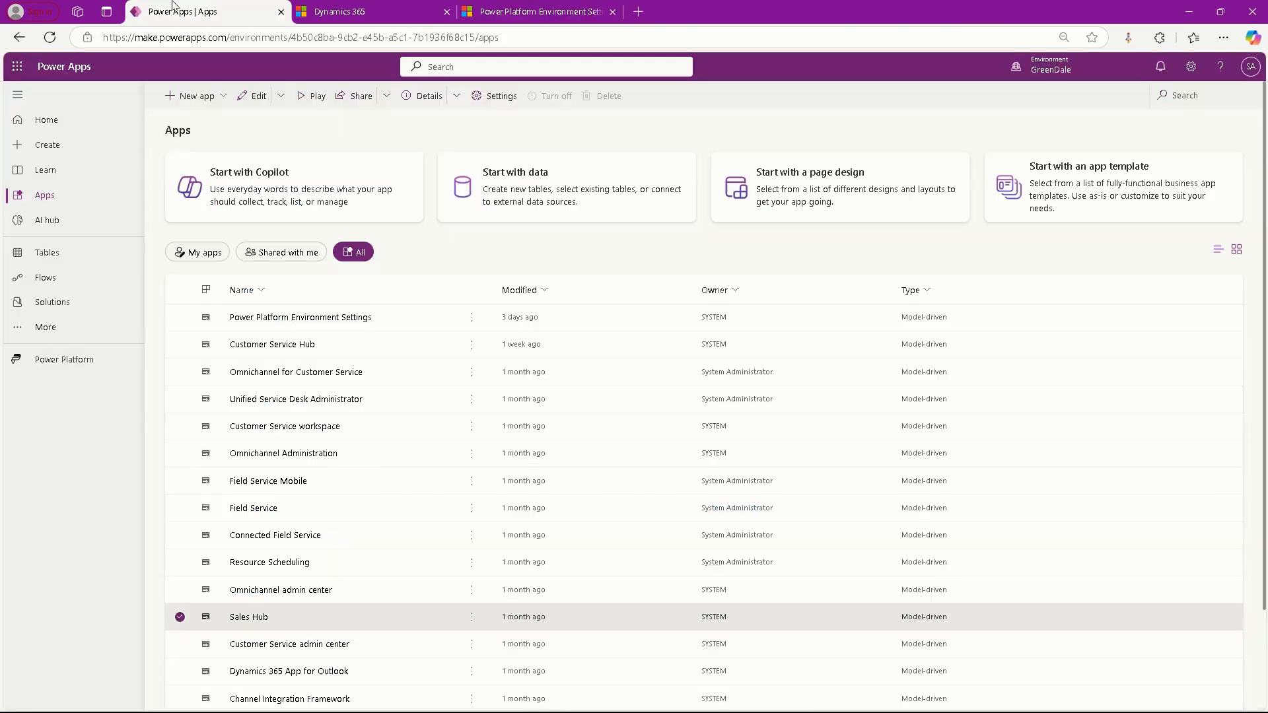
{"action": "left_click", "coordinate": [1190, 66]}
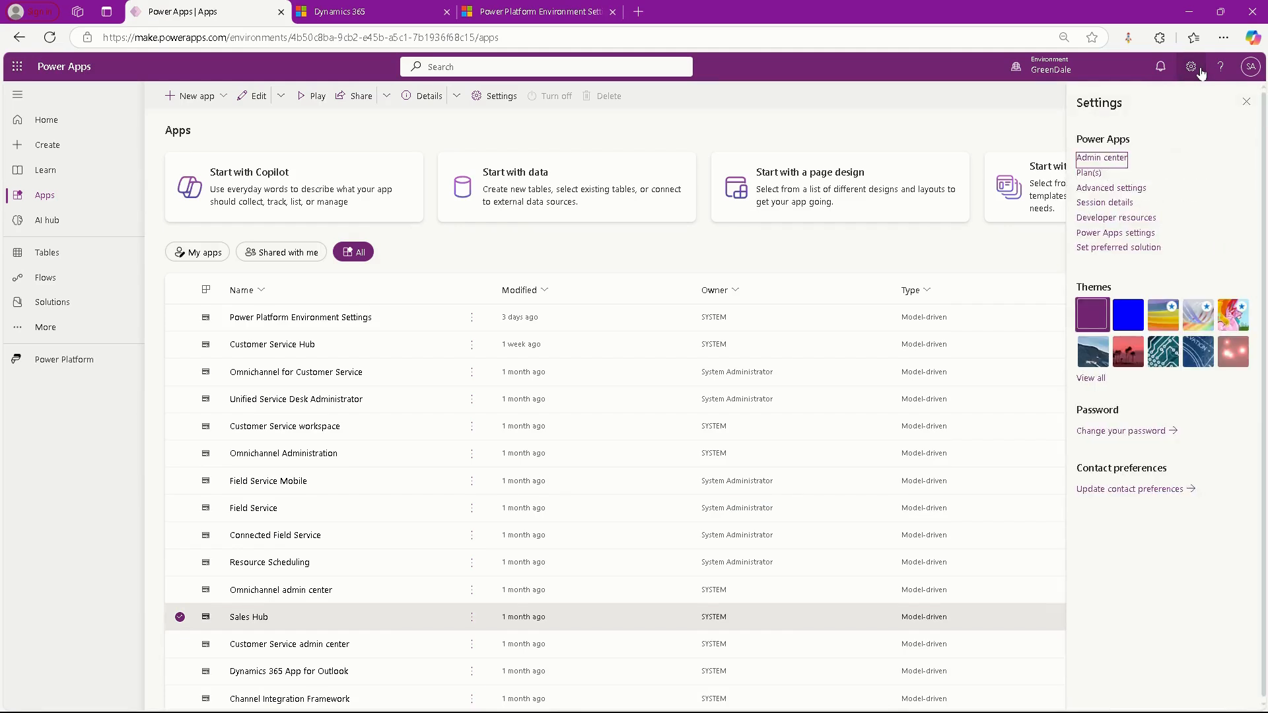
{"action": "left_click", "coordinate": [1141, 190]}
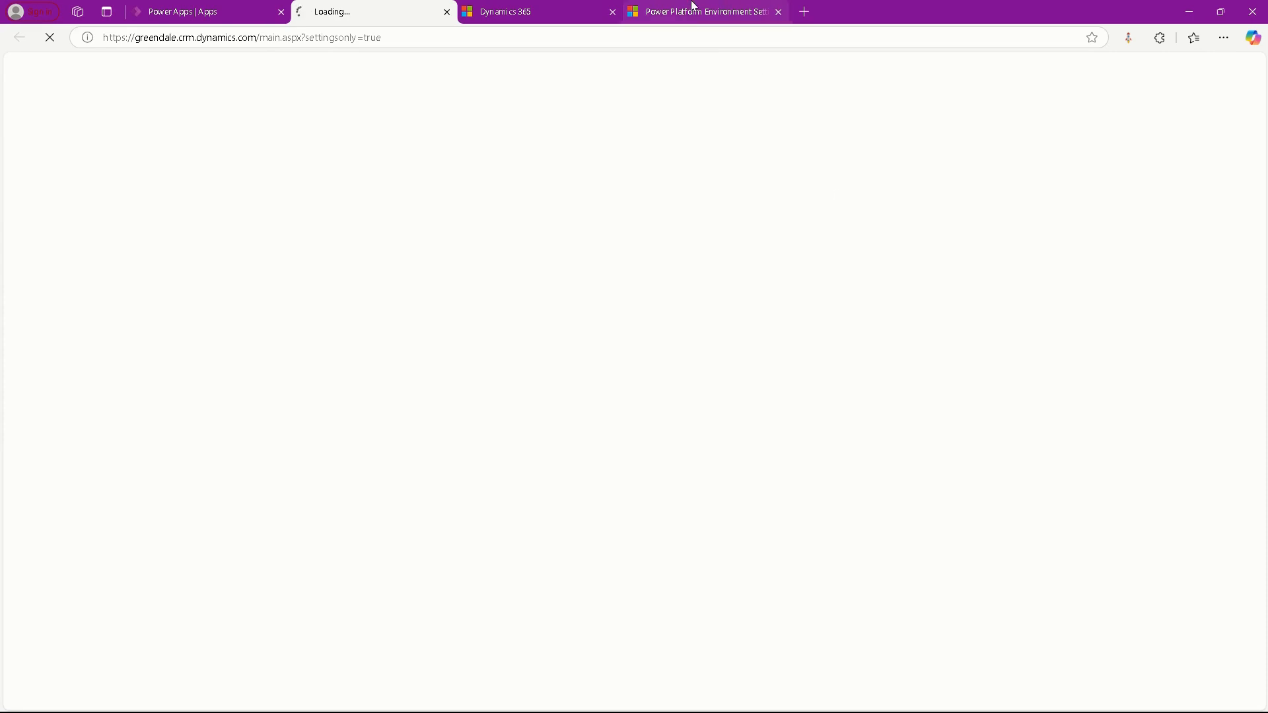
{"action": "left_click", "coordinate": [673, 22]}
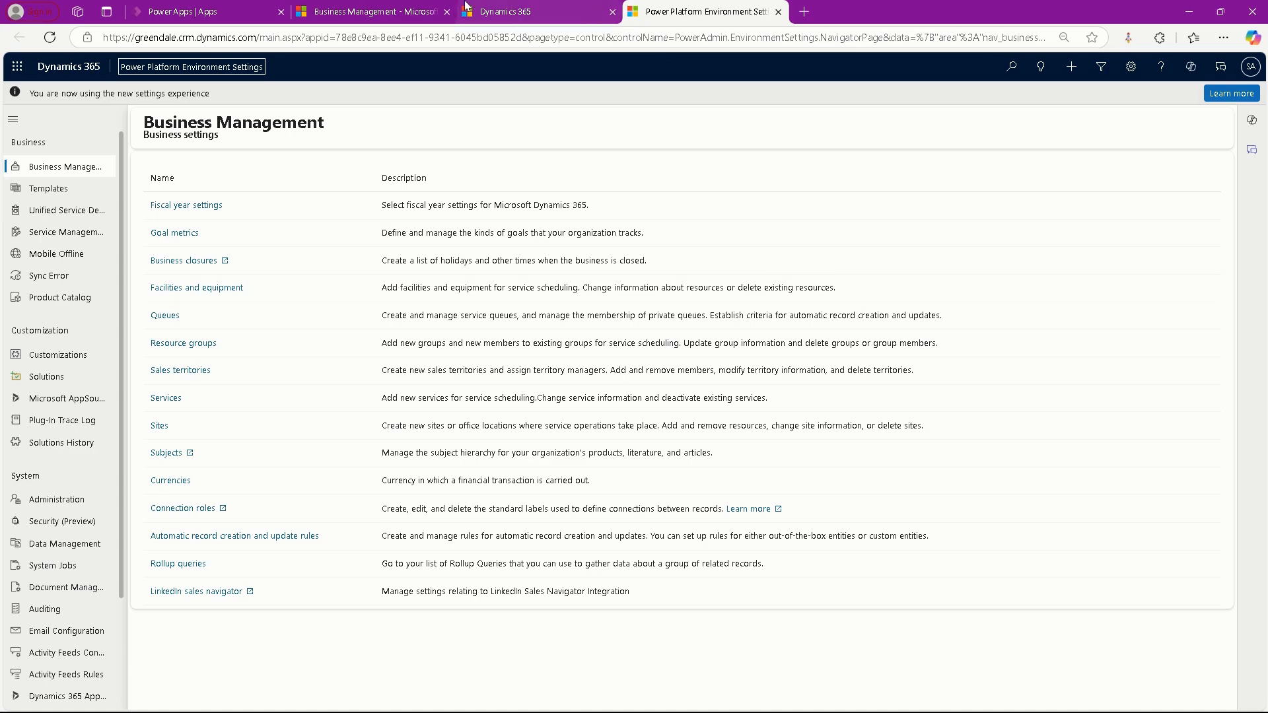
{"action": "left_click", "coordinate": [395, 8]}
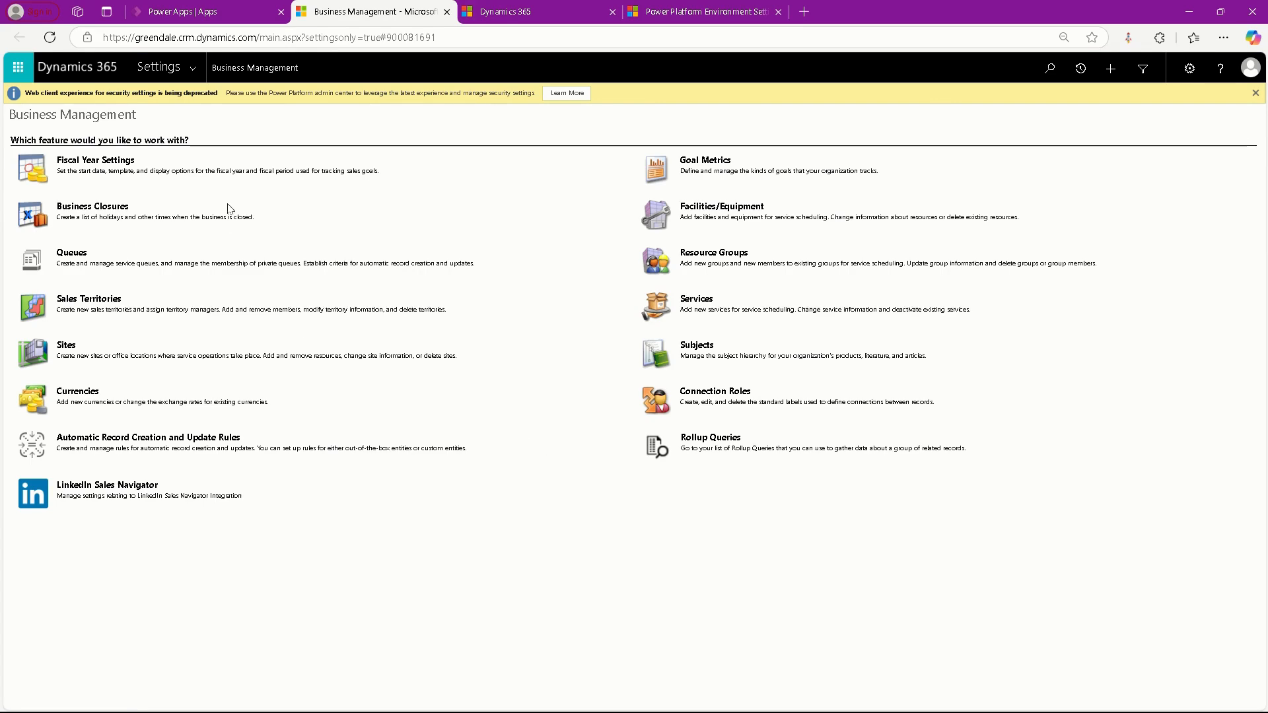
Look over the areas of the classic Dynamics 365 Settings, then close that page and return to Power Platform Environment Settings
{"action": "left_click", "coordinate": [195, 68]}
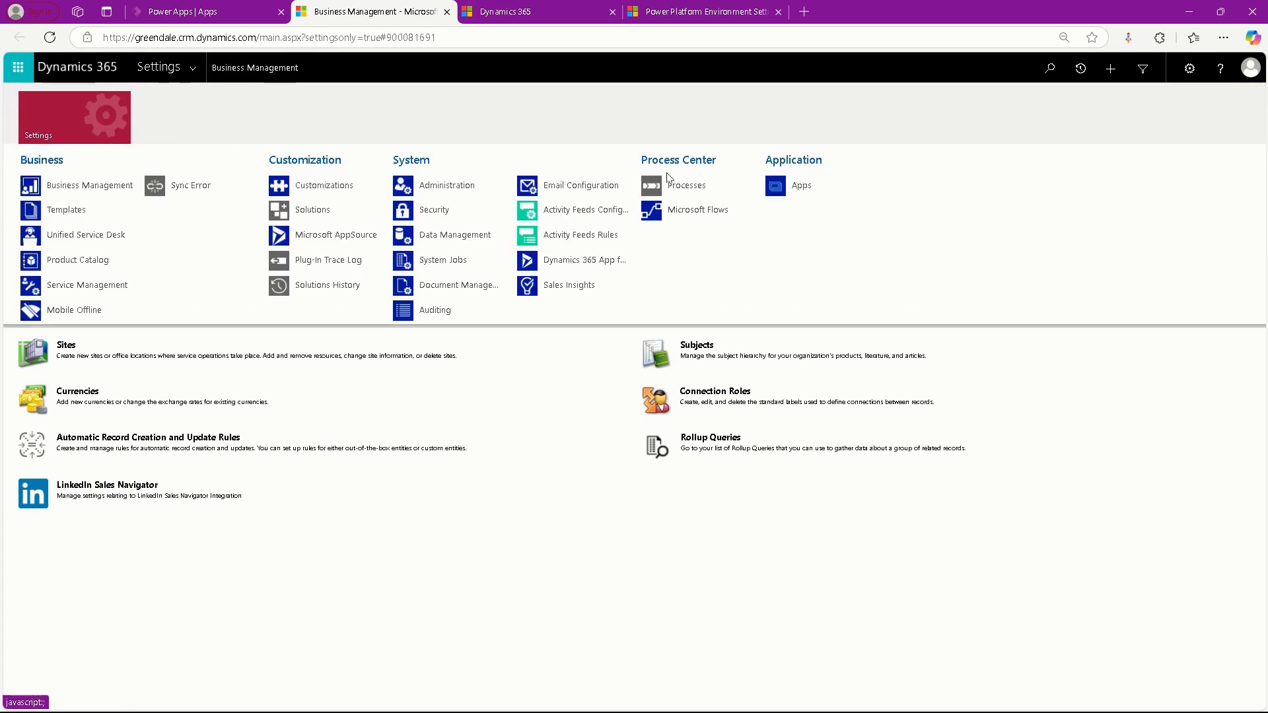
{"action": "left_click", "coordinate": [677, 575]}
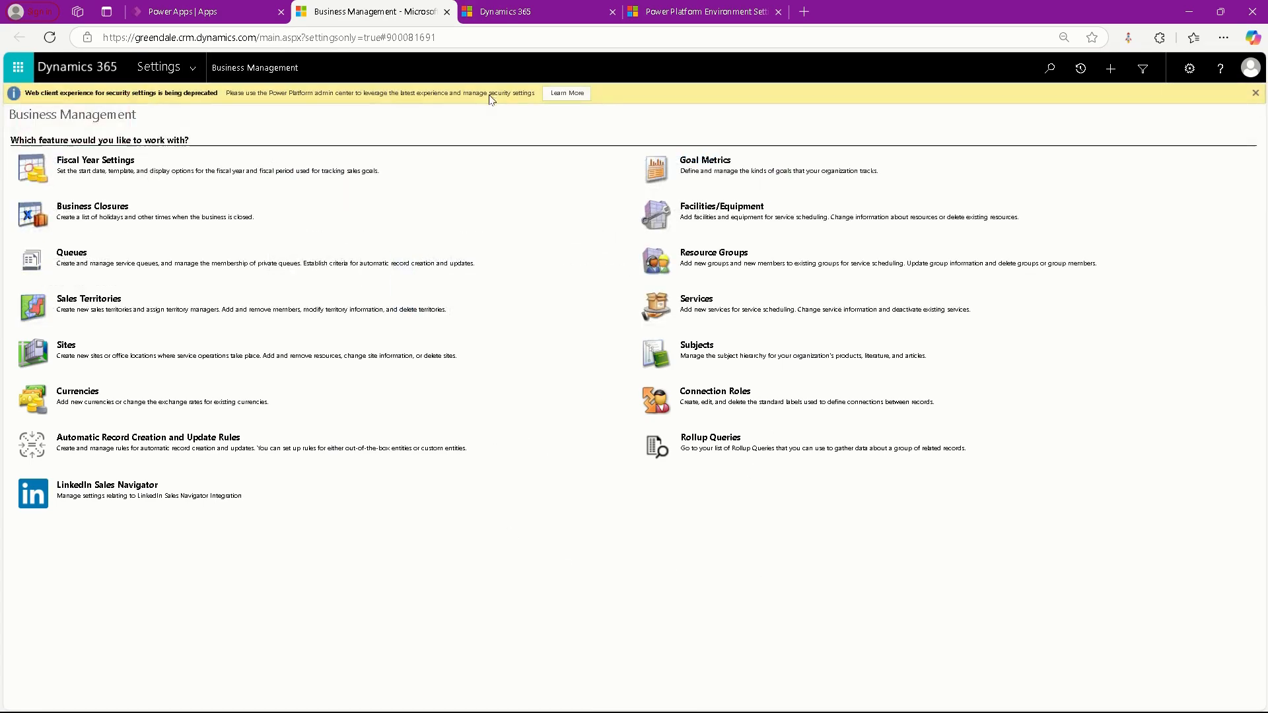
{"action": "left_click", "coordinate": [448, 12]}
{"action": "left_click", "coordinate": [522, 11]}
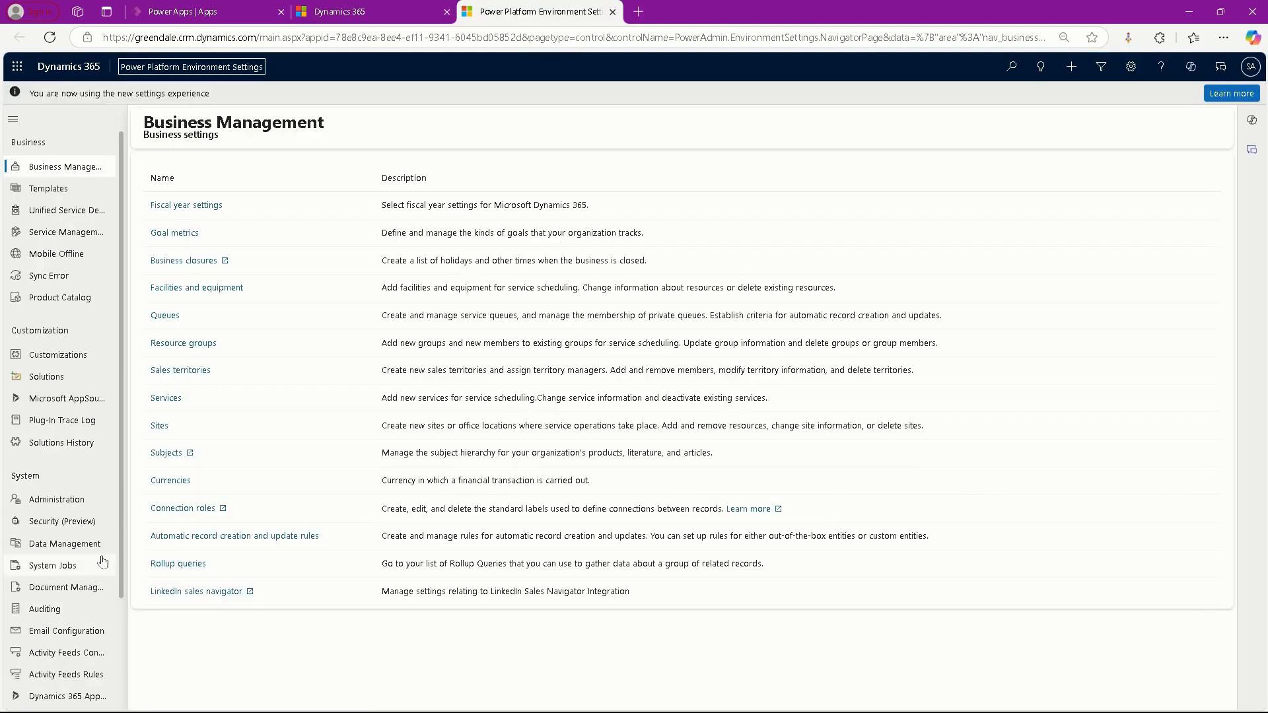
Open the first active contact in Sales Hub and view the email Test CRM:0100001 from its timeline
{"action": "left_click", "coordinate": [371, 19]}
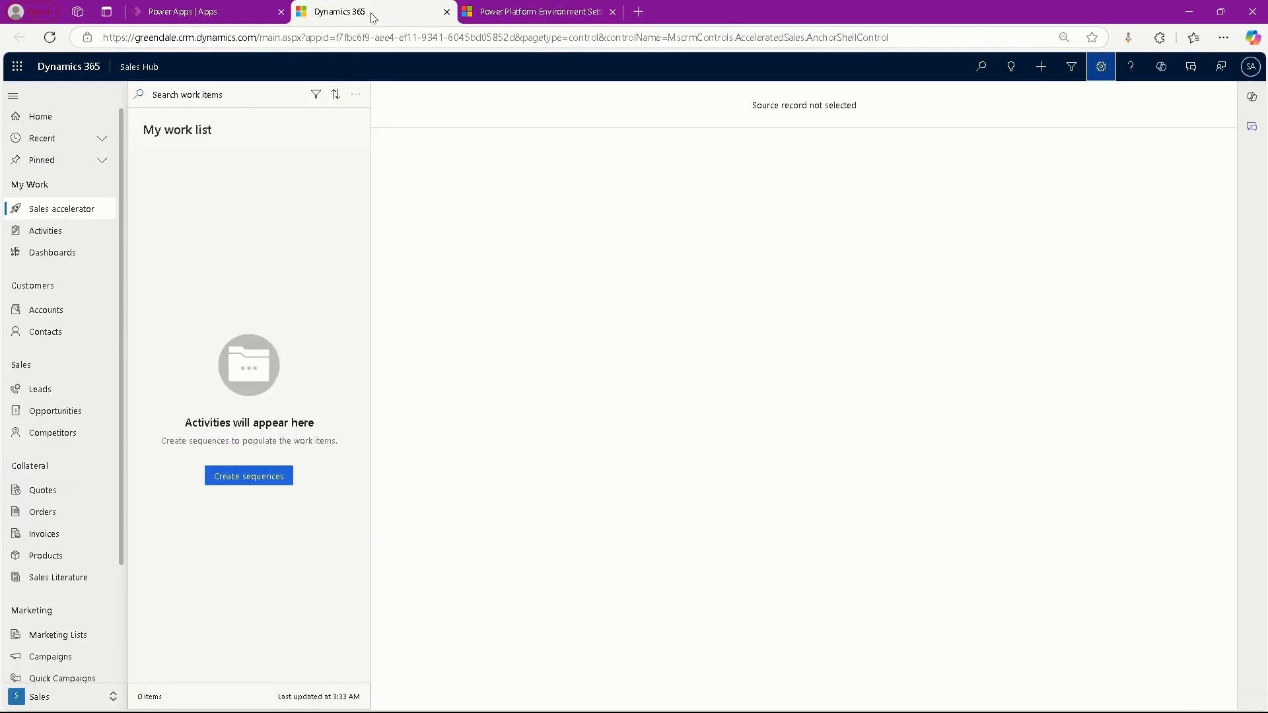
{"action": "left_click", "coordinate": [58, 338]}
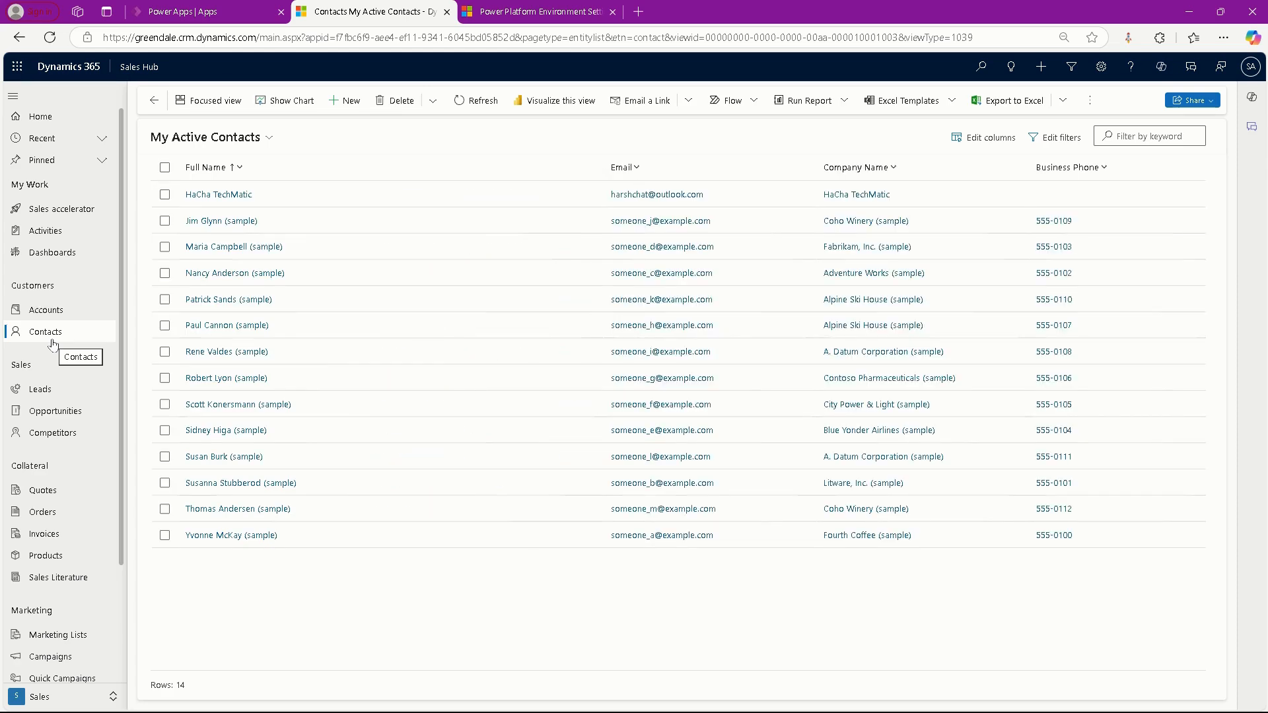
{"action": "left_click", "coordinate": [238, 198]}
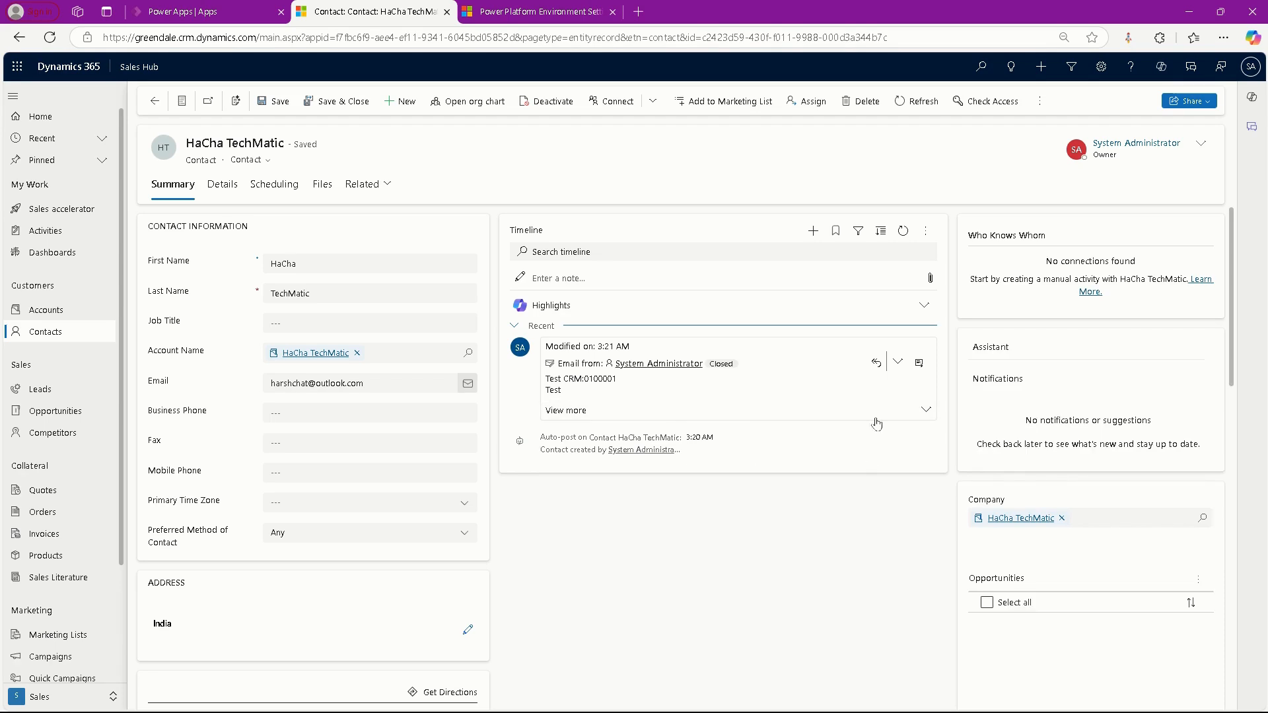
{"action": "left_click", "coordinate": [920, 364]}
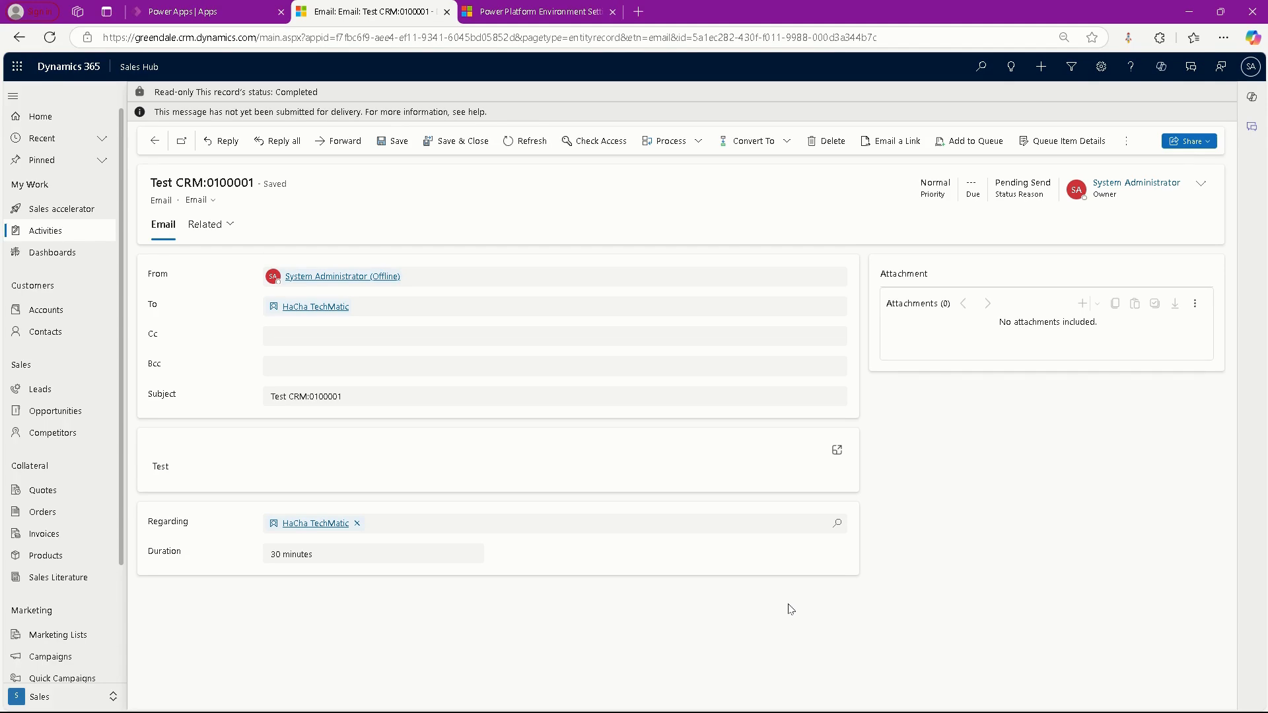
Open the System Administrator mailbox record through Email Configuration in Power Platform Environment Settings
{"action": "left_click", "coordinate": [501, 13]}
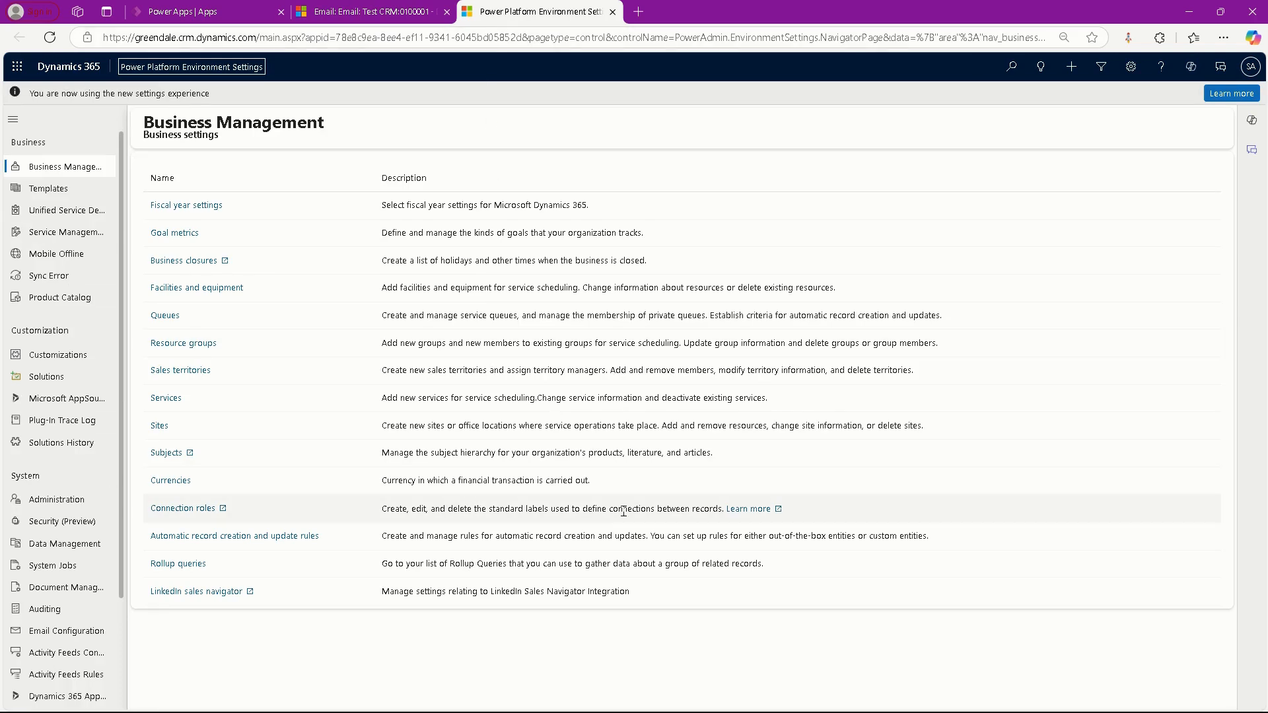
{"action": "scroll", "coordinate": [66, 265], "scroll_direction": "down", "scroll_amount": 2}
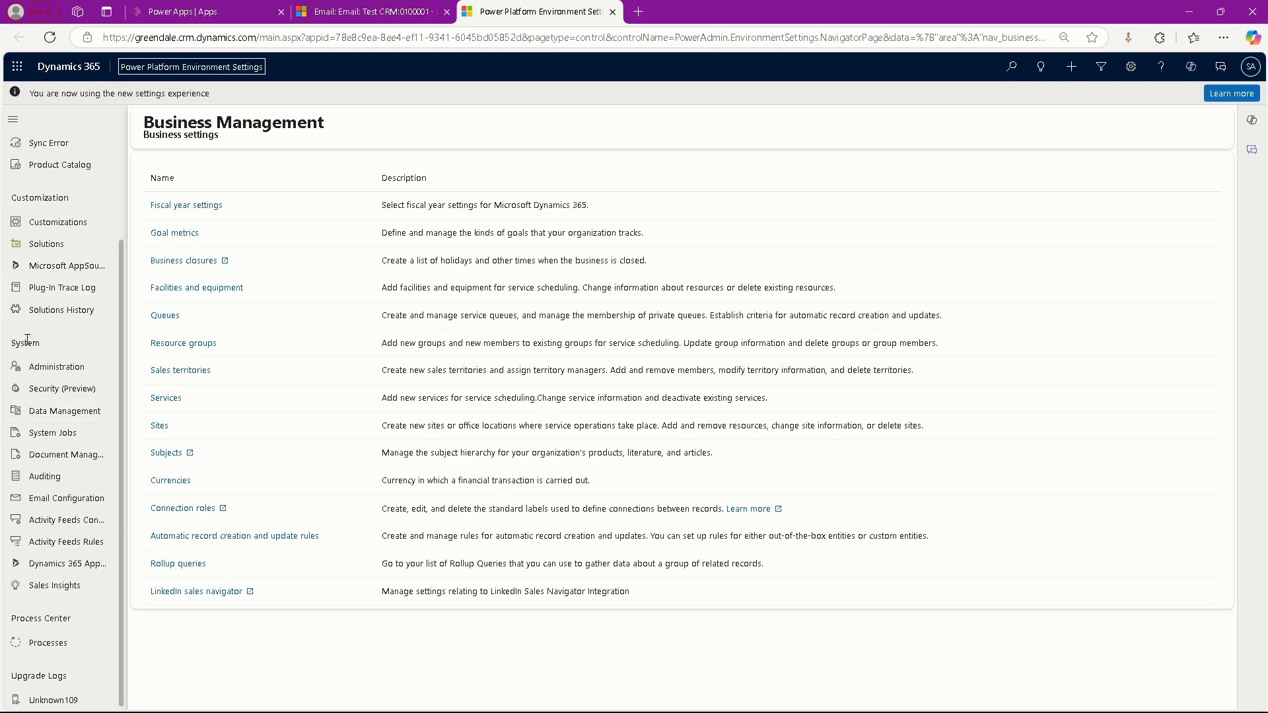
{"action": "left_click", "coordinate": [68, 506]}
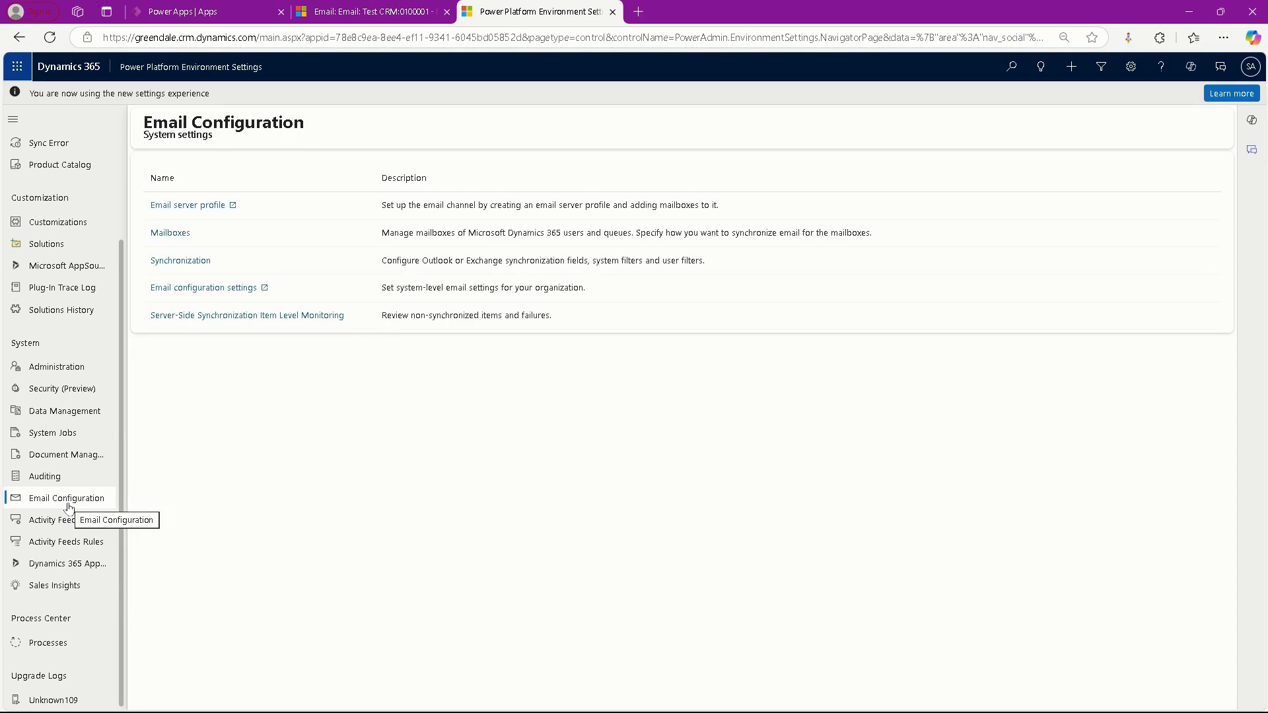
{"action": "left_click", "coordinate": [170, 233]}
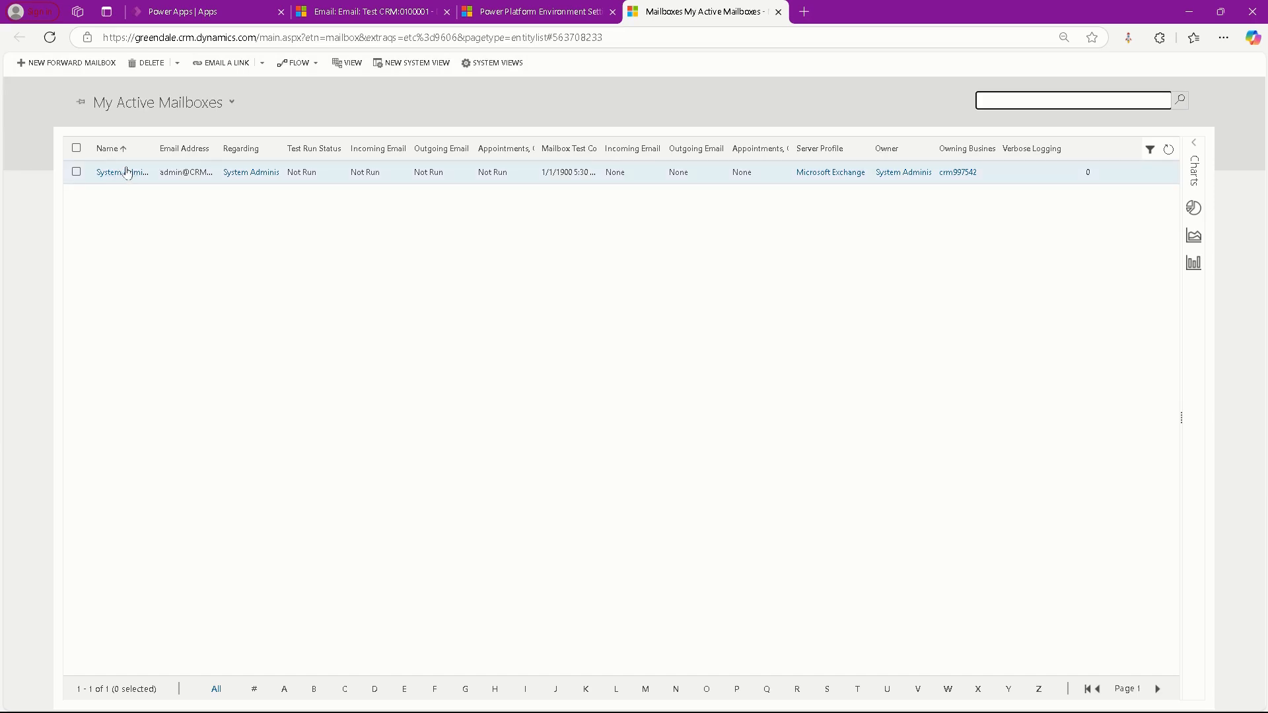
{"action": "left_click", "coordinate": [122, 174]}
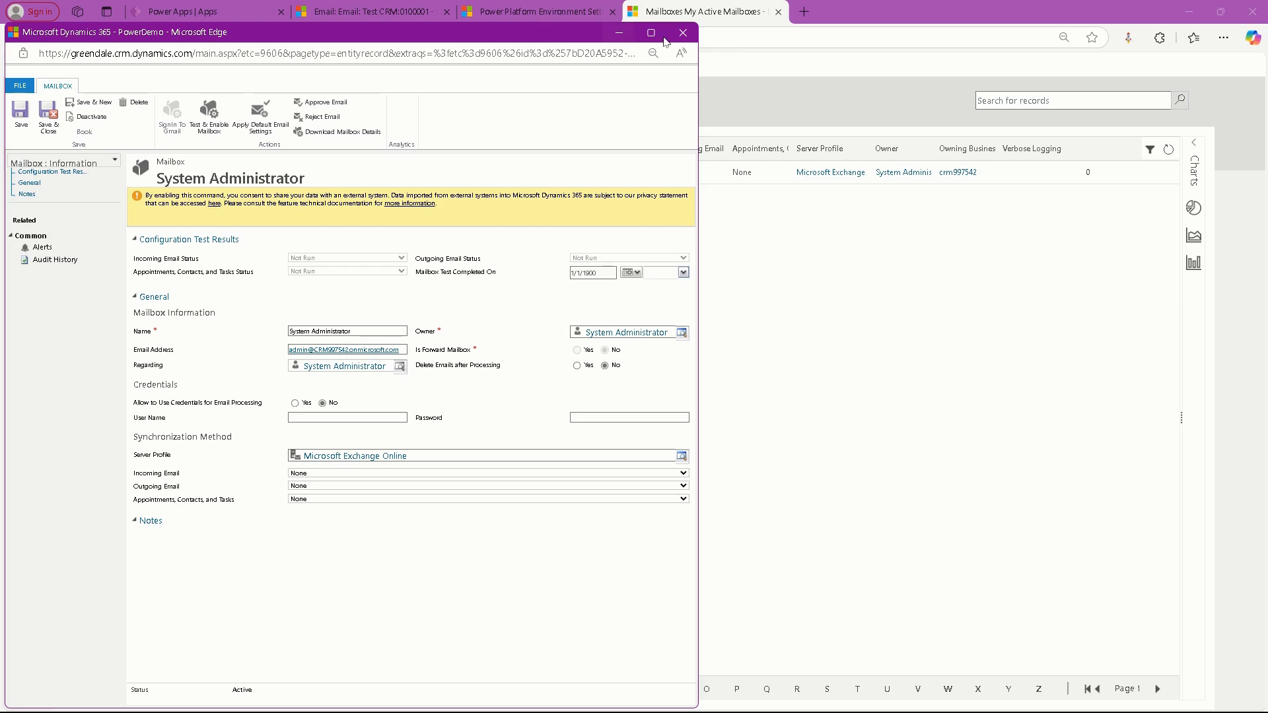
Move and widen the mailbox window and set its page zoom to 100%
{"action": "left_click_drag", "start_coordinate": [357, 43], "coordinate": [631, 41]}
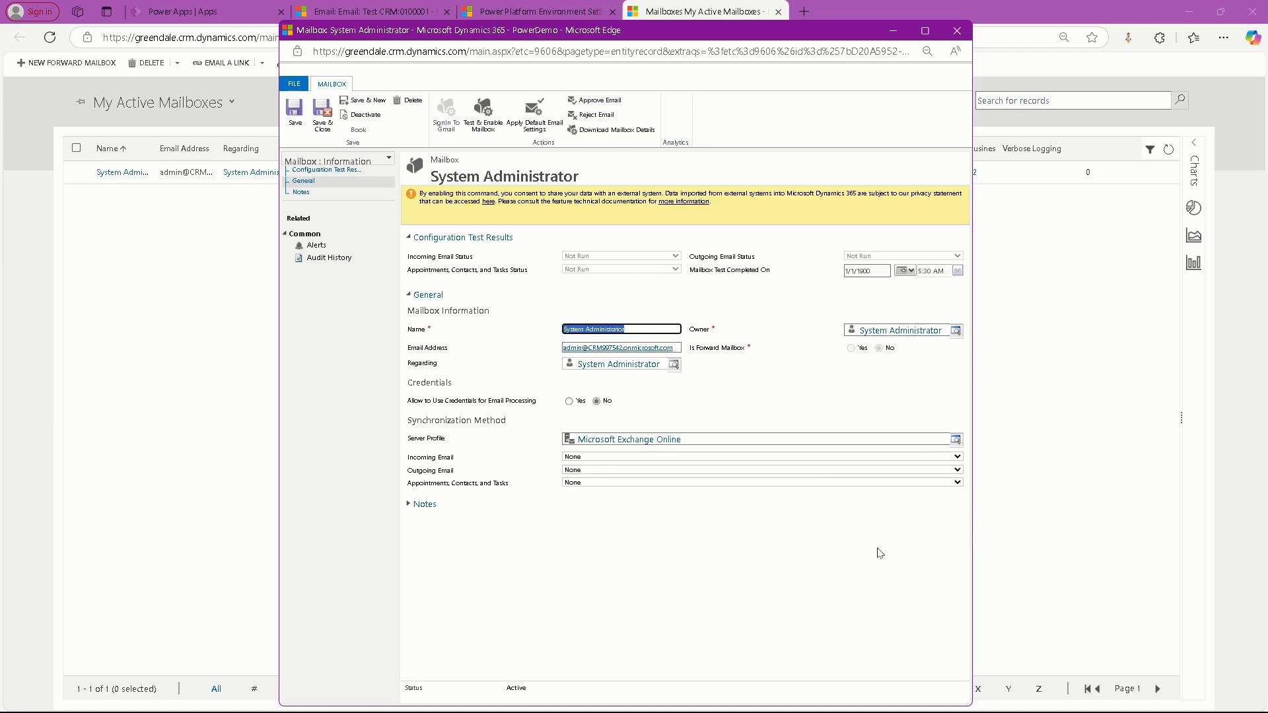
{"action": "left_click_drag", "start_coordinate": [971, 548], "coordinate": [1189, 540]}
{"action": "left_click", "coordinate": [1142, 52]}
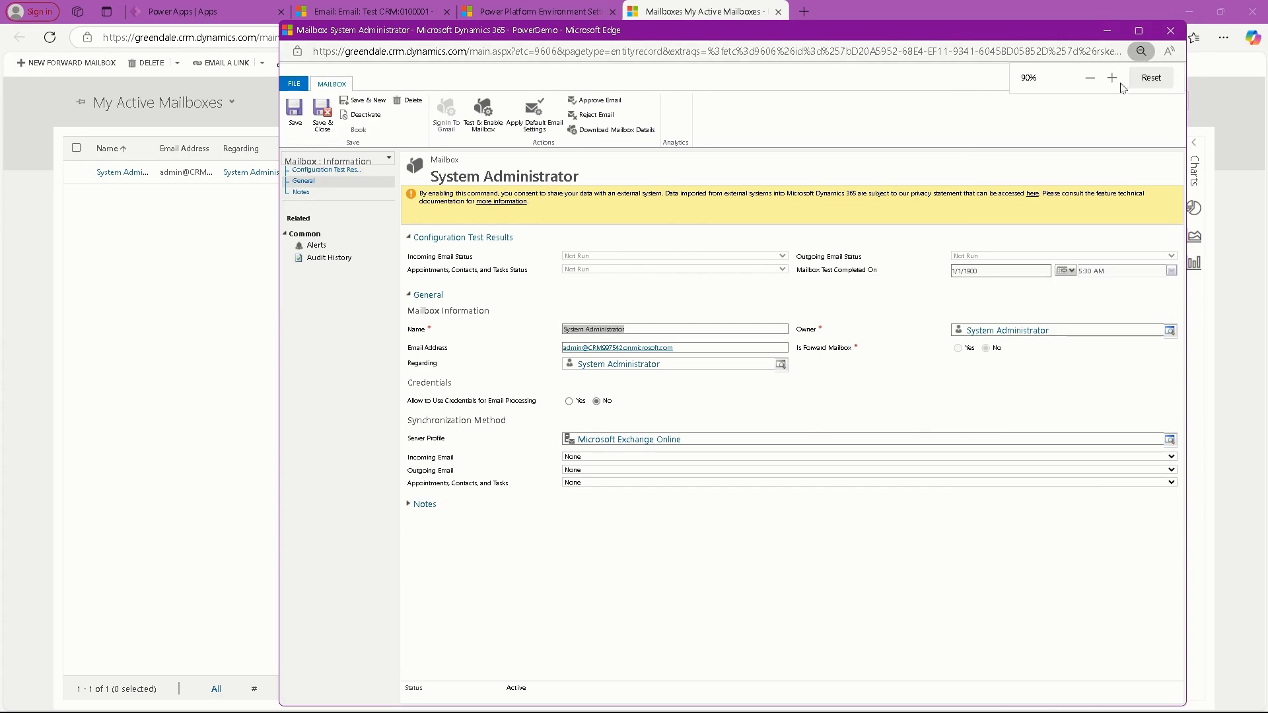
{"action": "left_click", "coordinate": [1110, 81]}
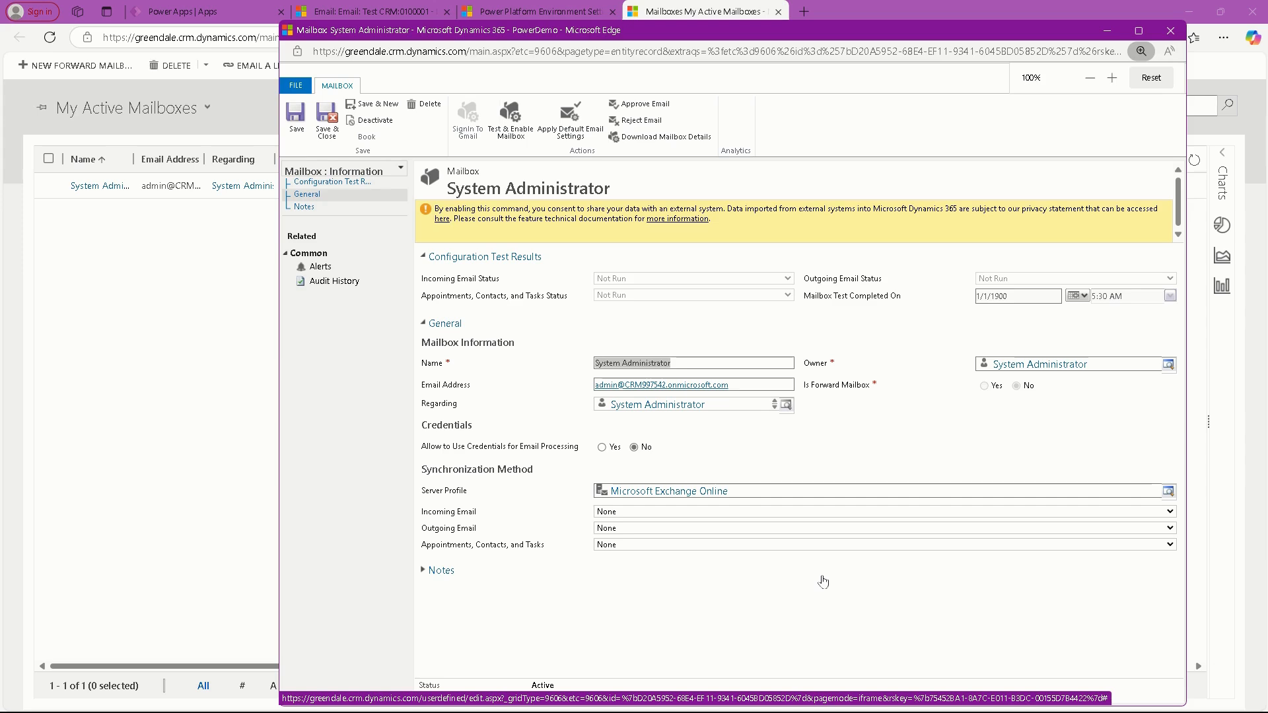
Check the server profile choices and set incoming email, outgoing email, and appointments, contacts and tasks to Server-Side Synchronization
{"action": "left_click", "coordinate": [1169, 492]}
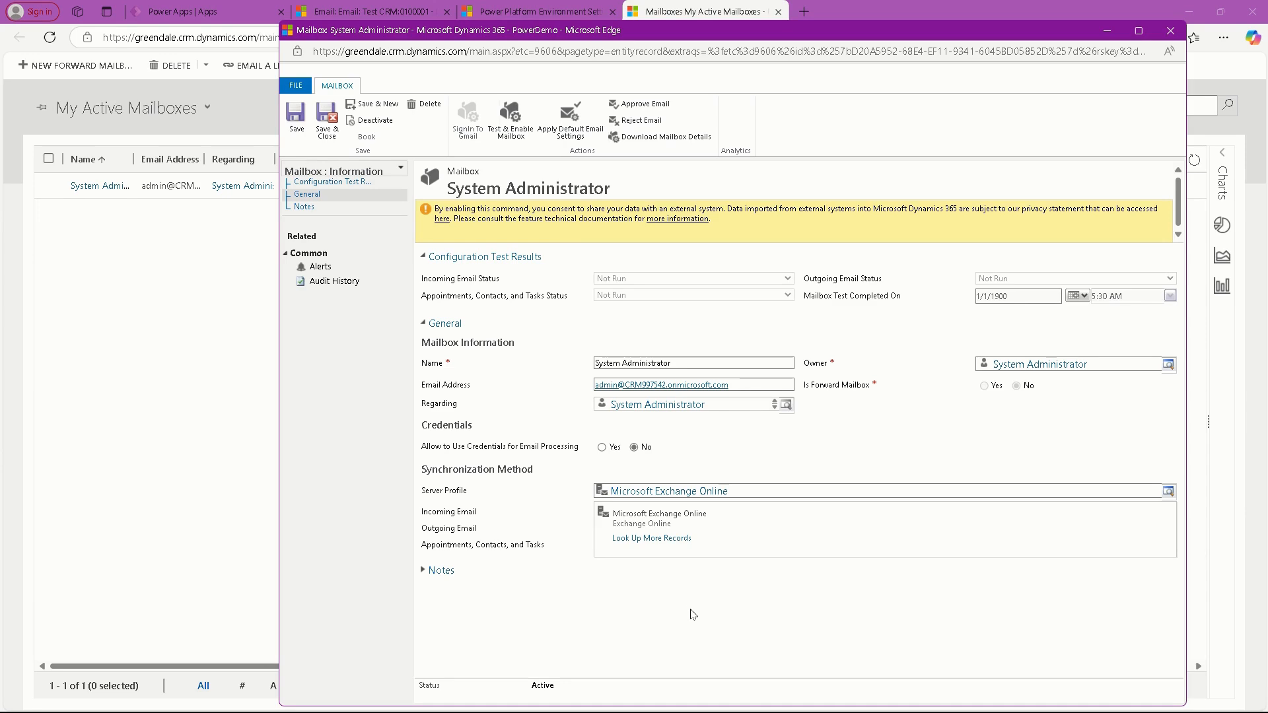
{"action": "left_click", "coordinate": [748, 628]}
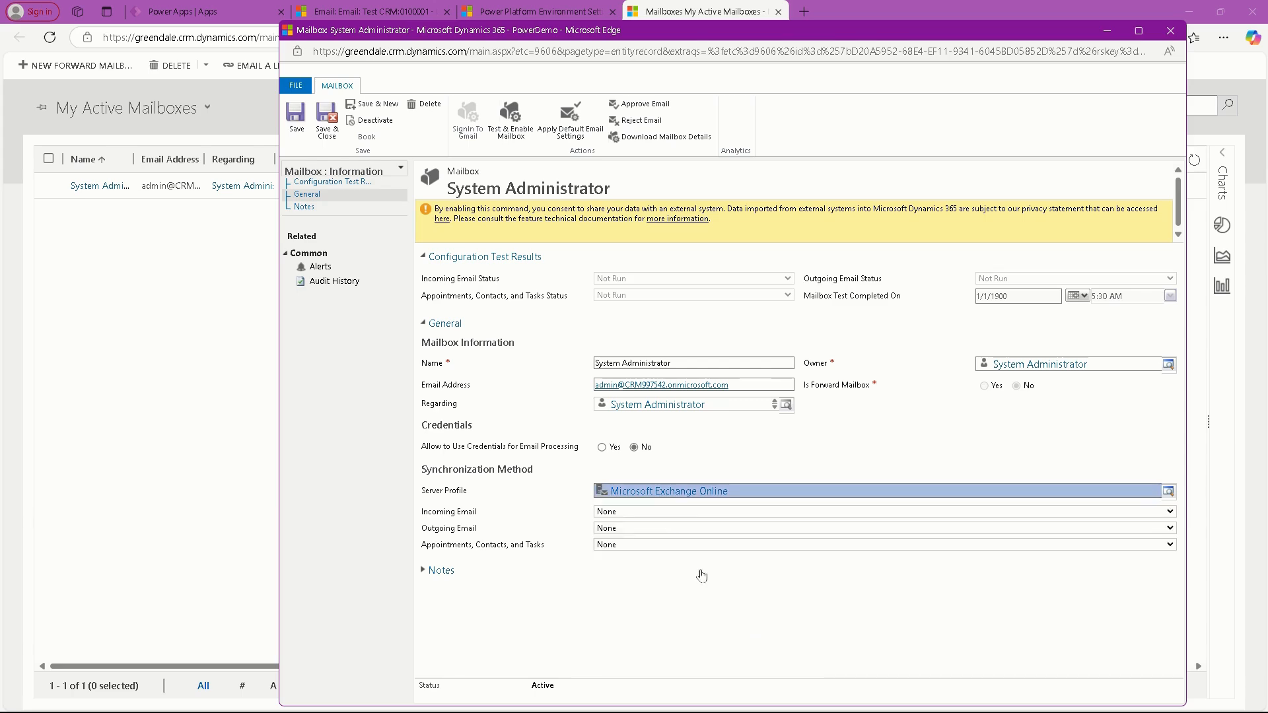
{"action": "left_click", "coordinate": [691, 512]}
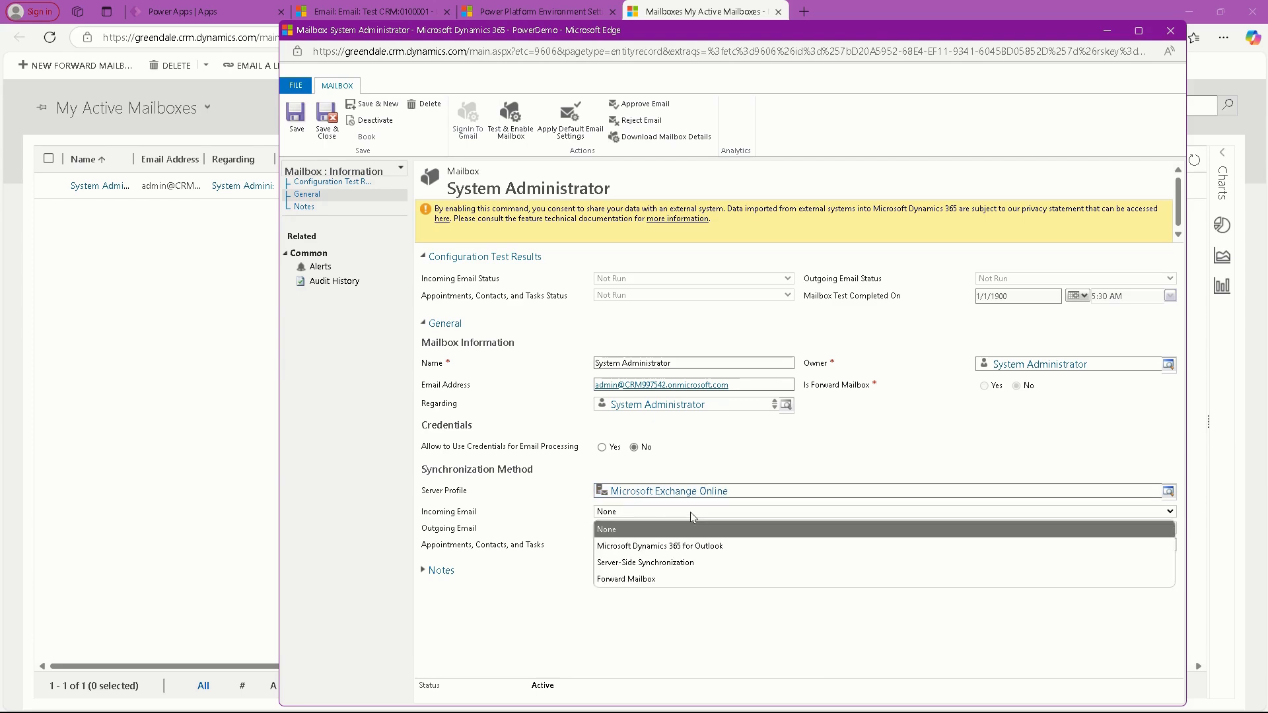
{"action": "left_click", "coordinate": [709, 562]}
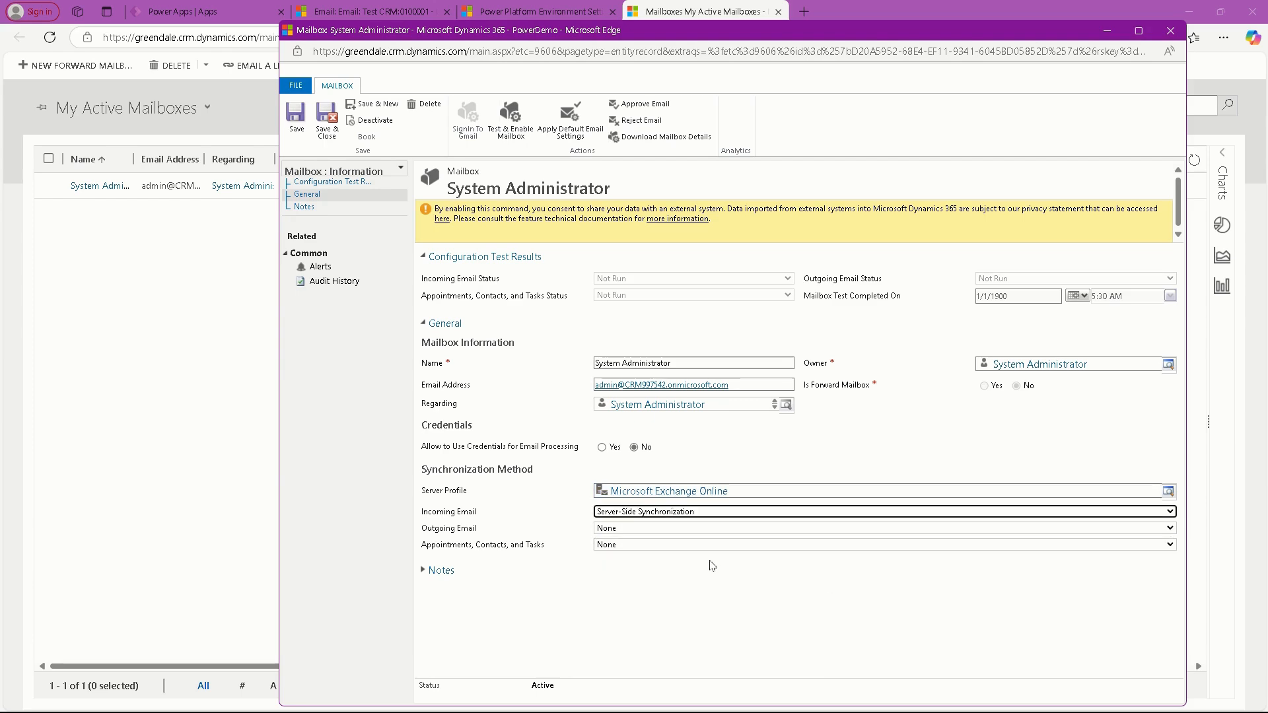
{"action": "left_click", "coordinate": [694, 528]}
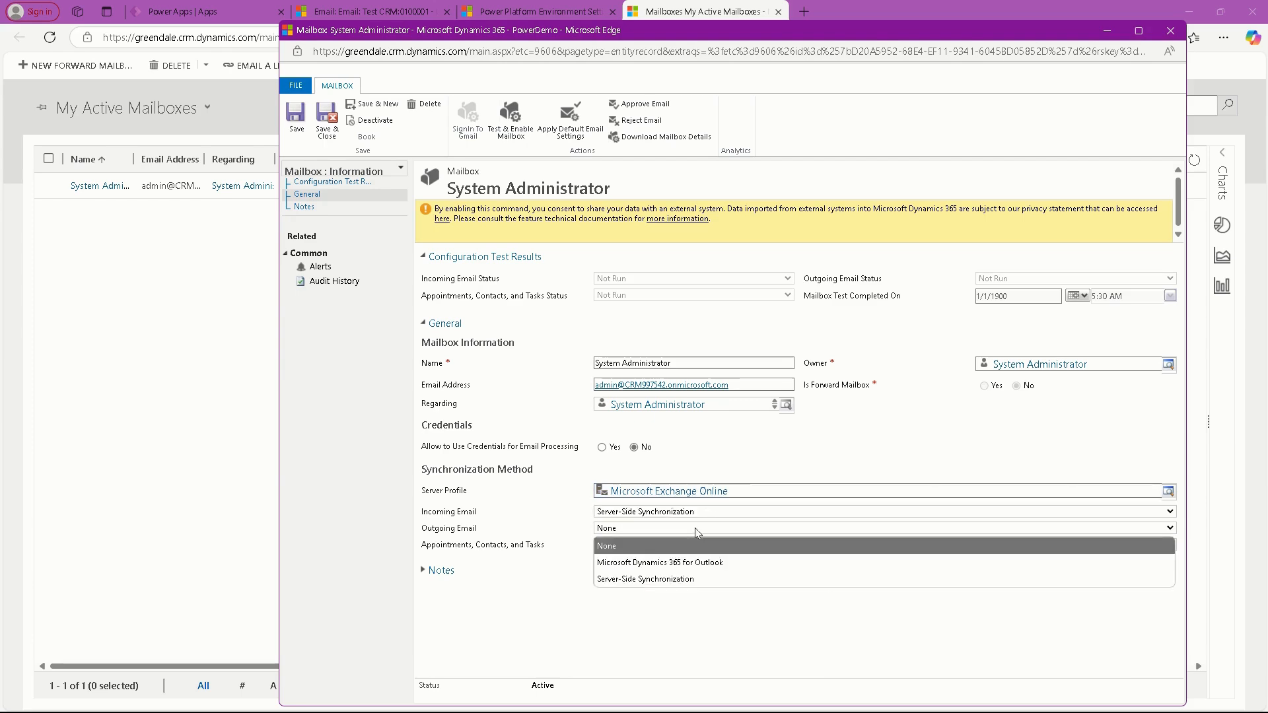
{"action": "left_click", "coordinate": [704, 584]}
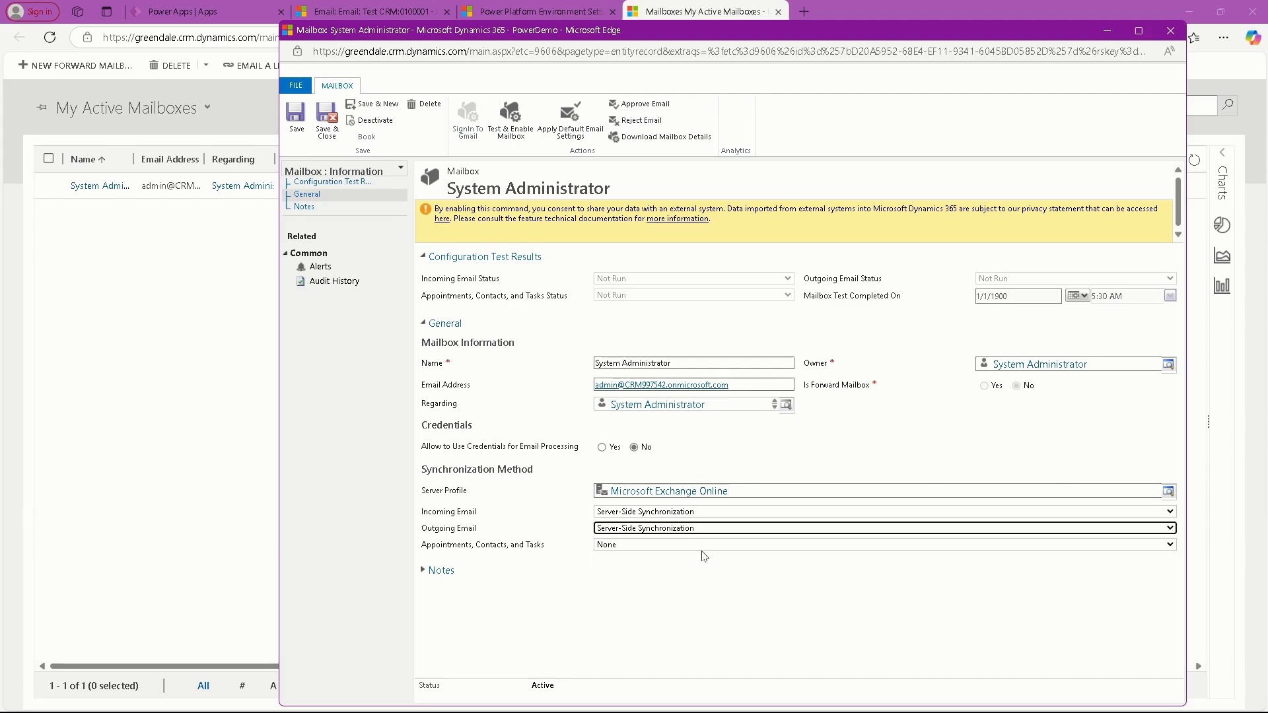
{"action": "left_click", "coordinate": [704, 545]}
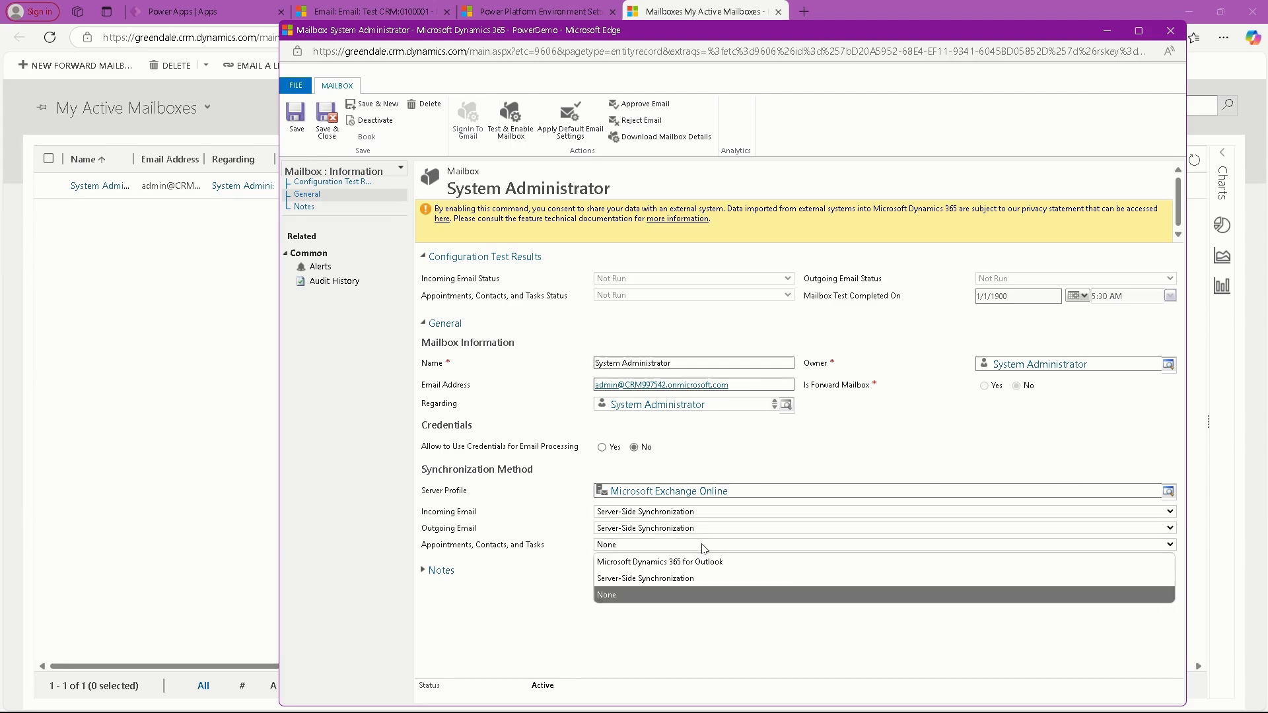
{"action": "left_click", "coordinate": [703, 584]}
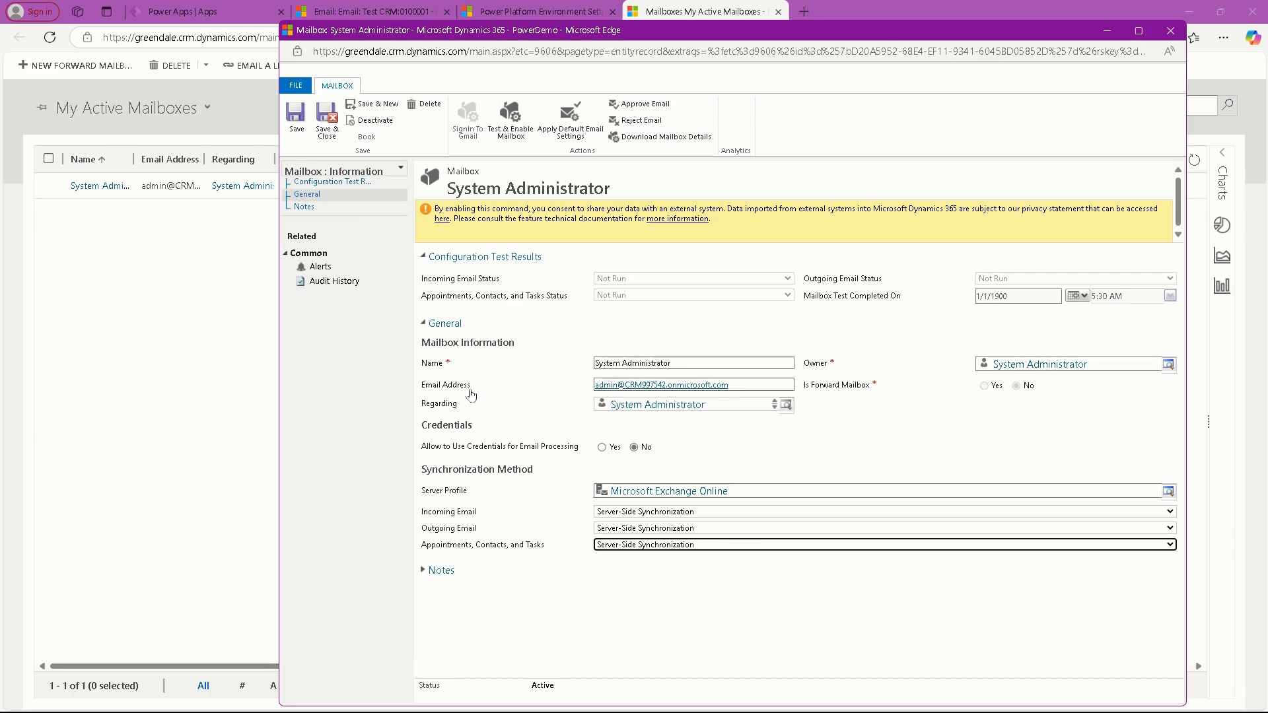
Save the System Administrator mailbox and approve its primary email address
{"action": "left_click", "coordinate": [295, 117]}
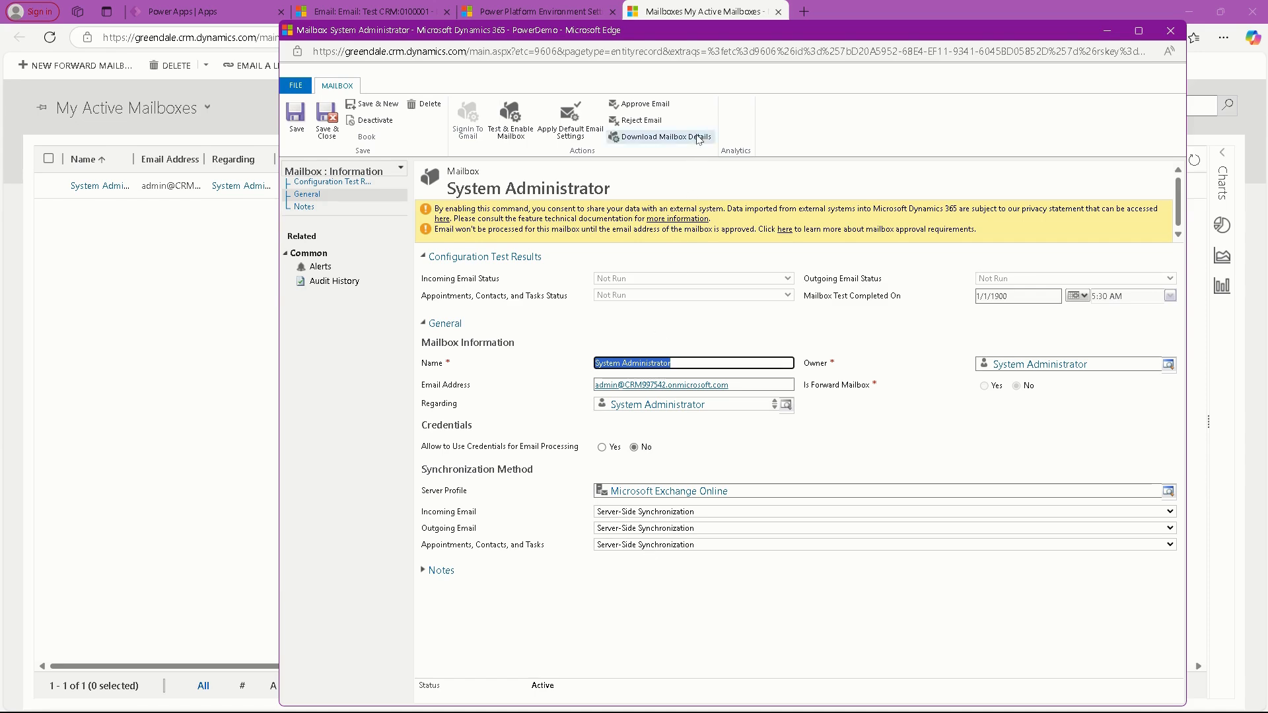
{"action": "left_click", "coordinate": [666, 107]}
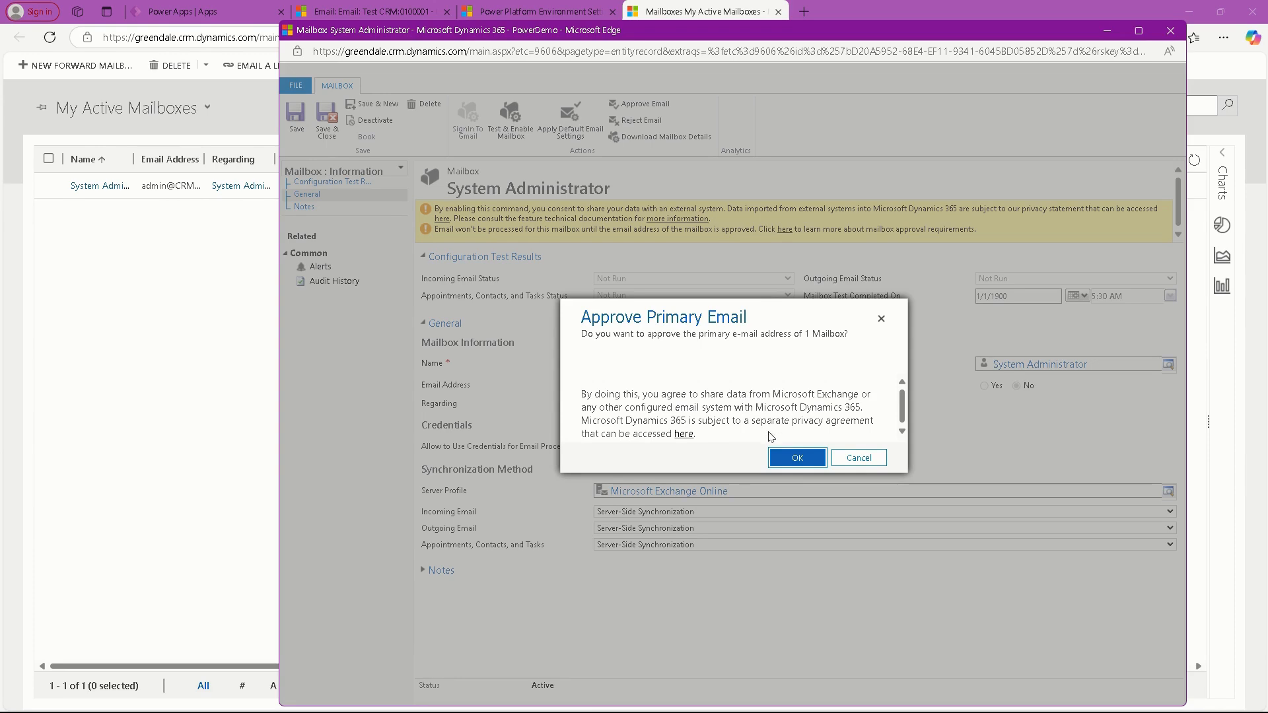
{"action": "left_click", "coordinate": [791, 460]}
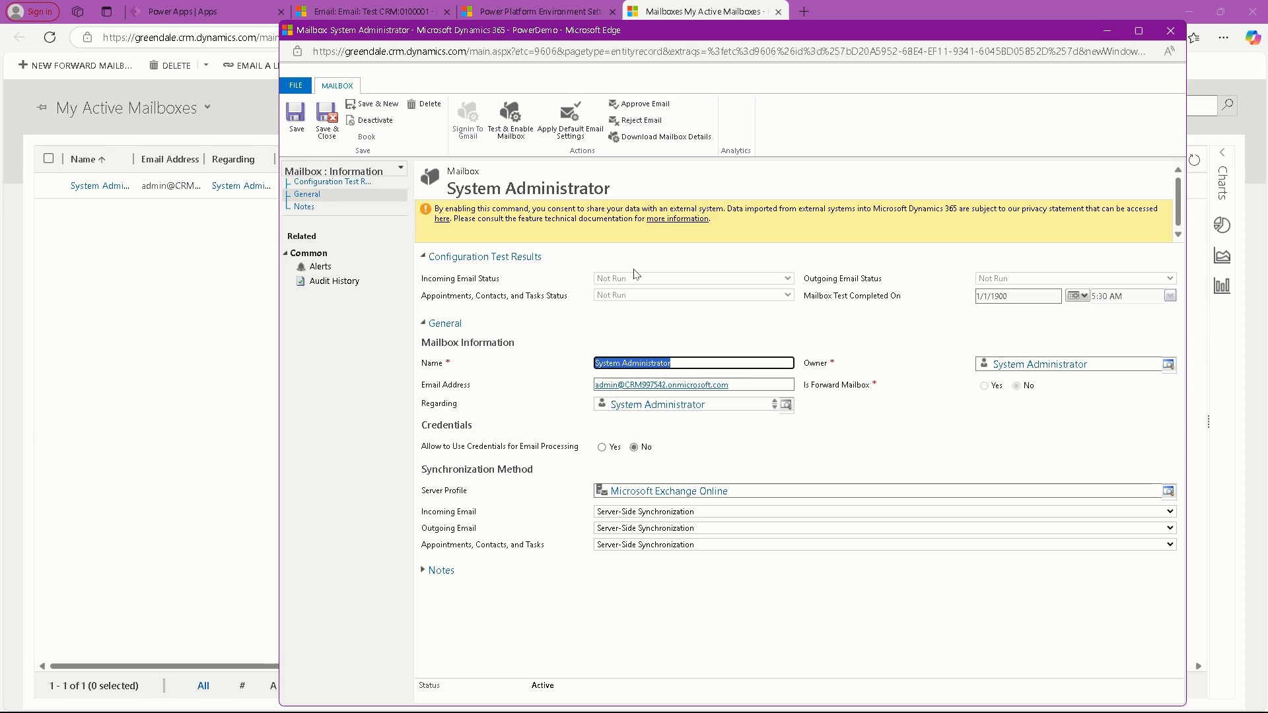
Test and enable the System Administrator mailbox with email processing from 4/2/2025 3:30 AM, and save the record
{"action": "left_click", "coordinate": [511, 142]}
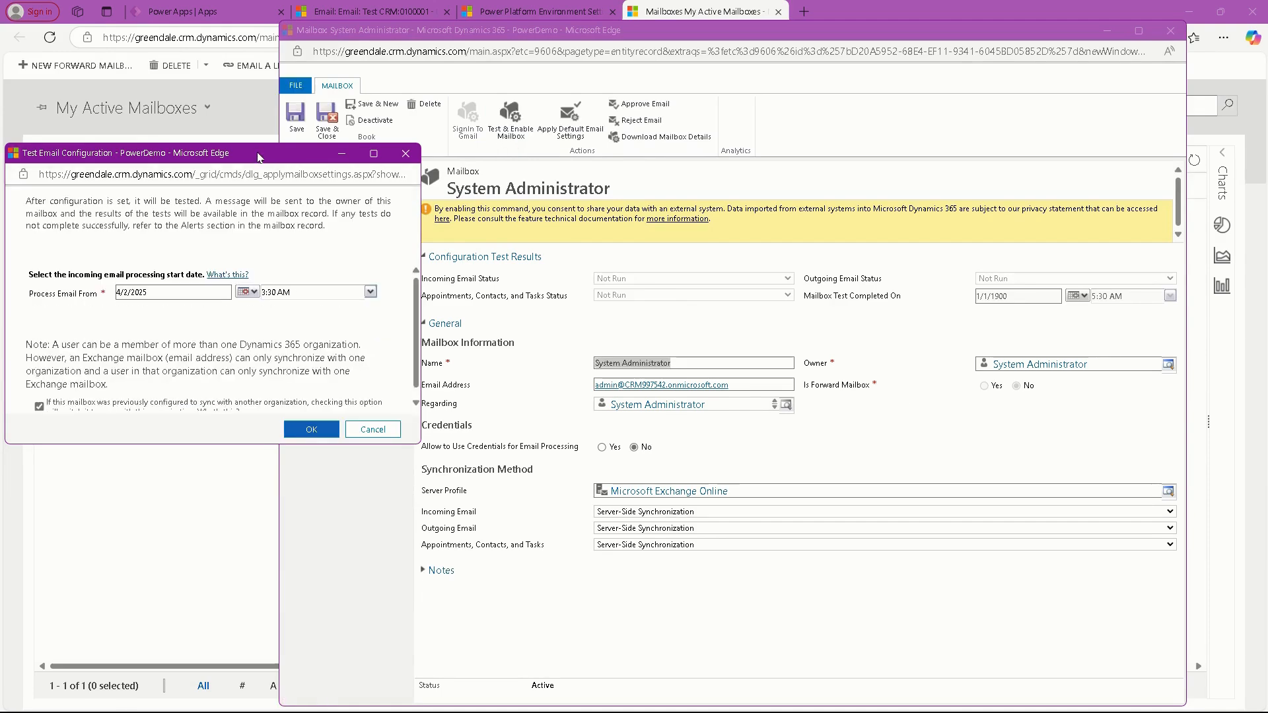
{"action": "left_click_drag", "start_coordinate": [305, 158], "coordinate": [871, 245]}
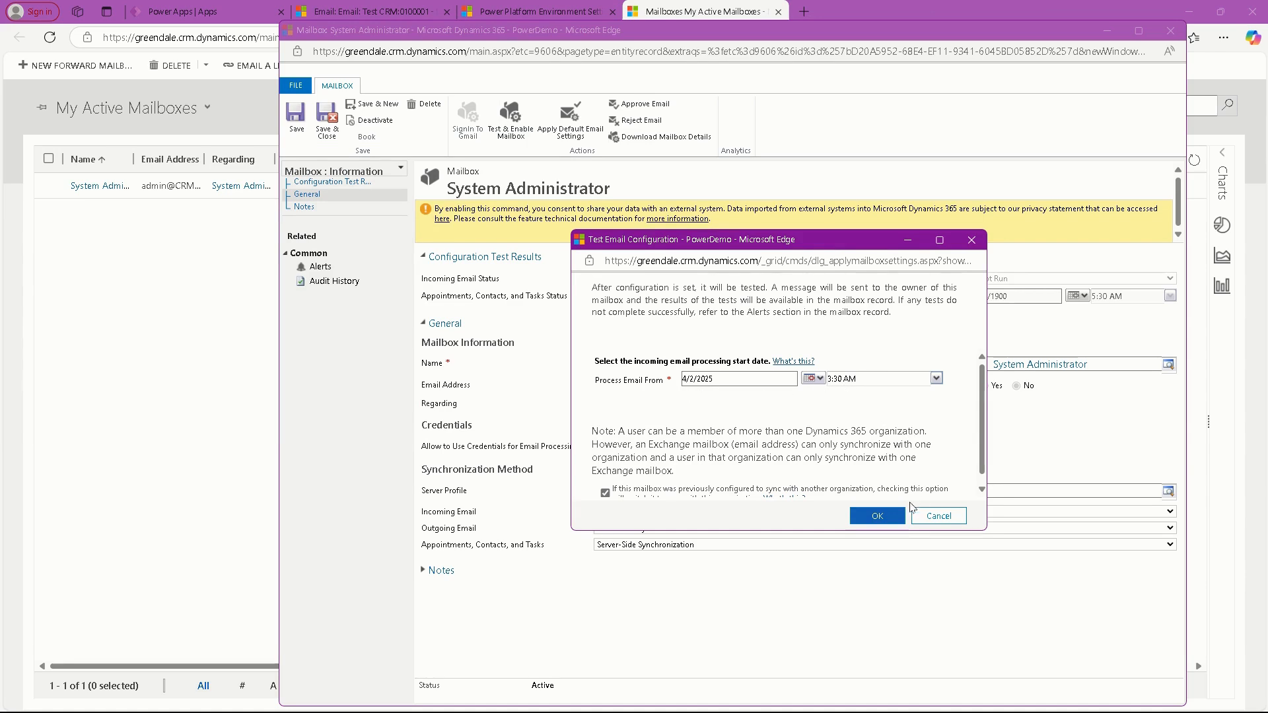
{"action": "left_click", "coordinate": [880, 514]}
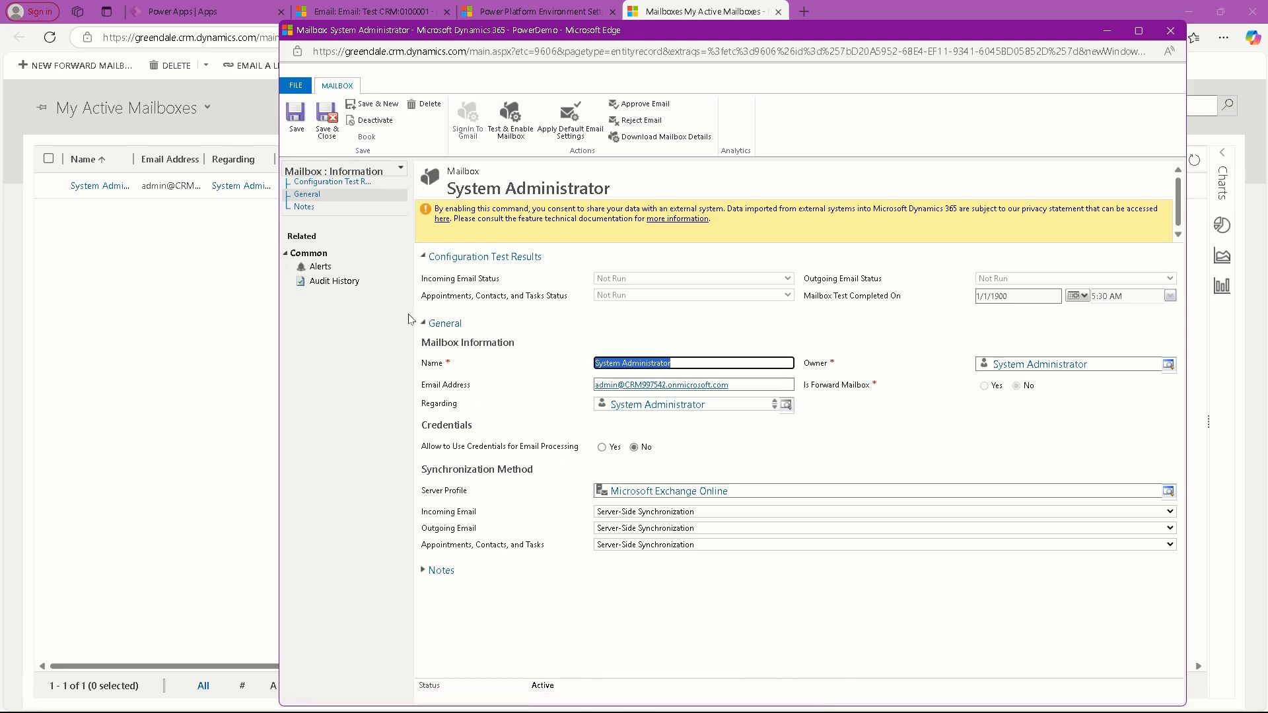
{"action": "left_click", "coordinate": [300, 123]}
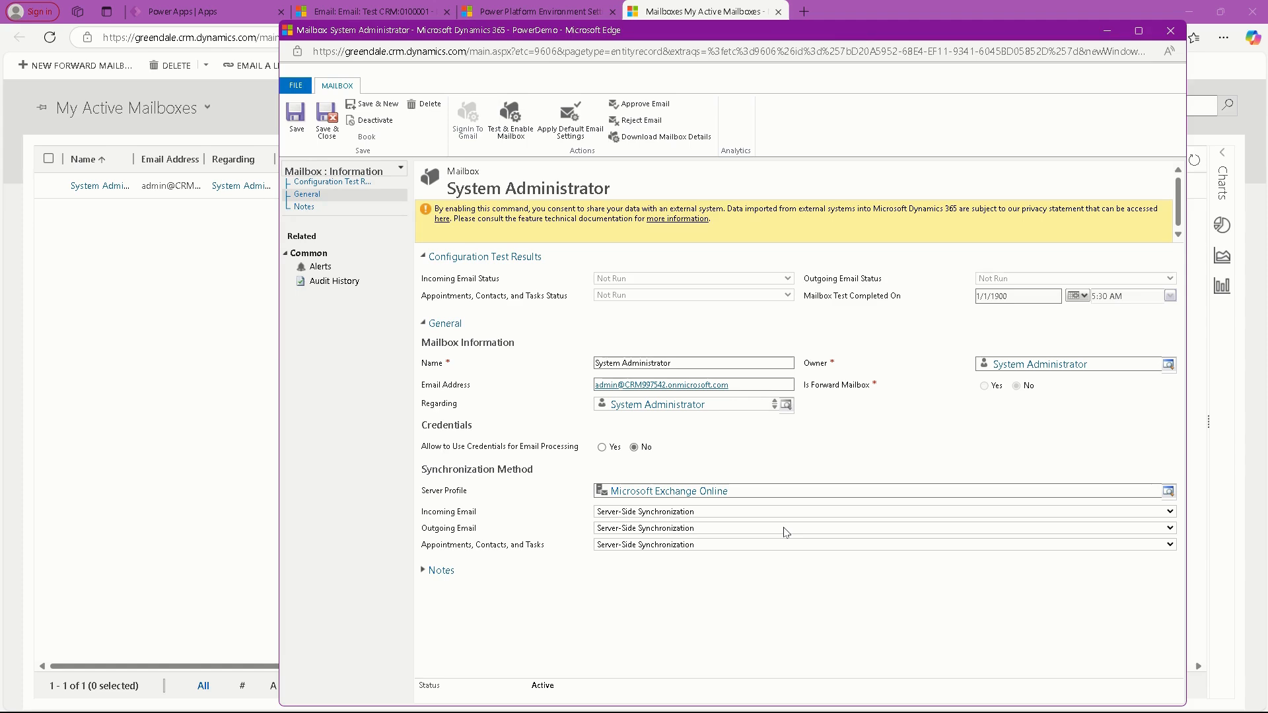
Refresh the My Active Mailboxes list to check the test run status, and return to the mailbox record
{"action": "left_click", "coordinate": [124, 279]}
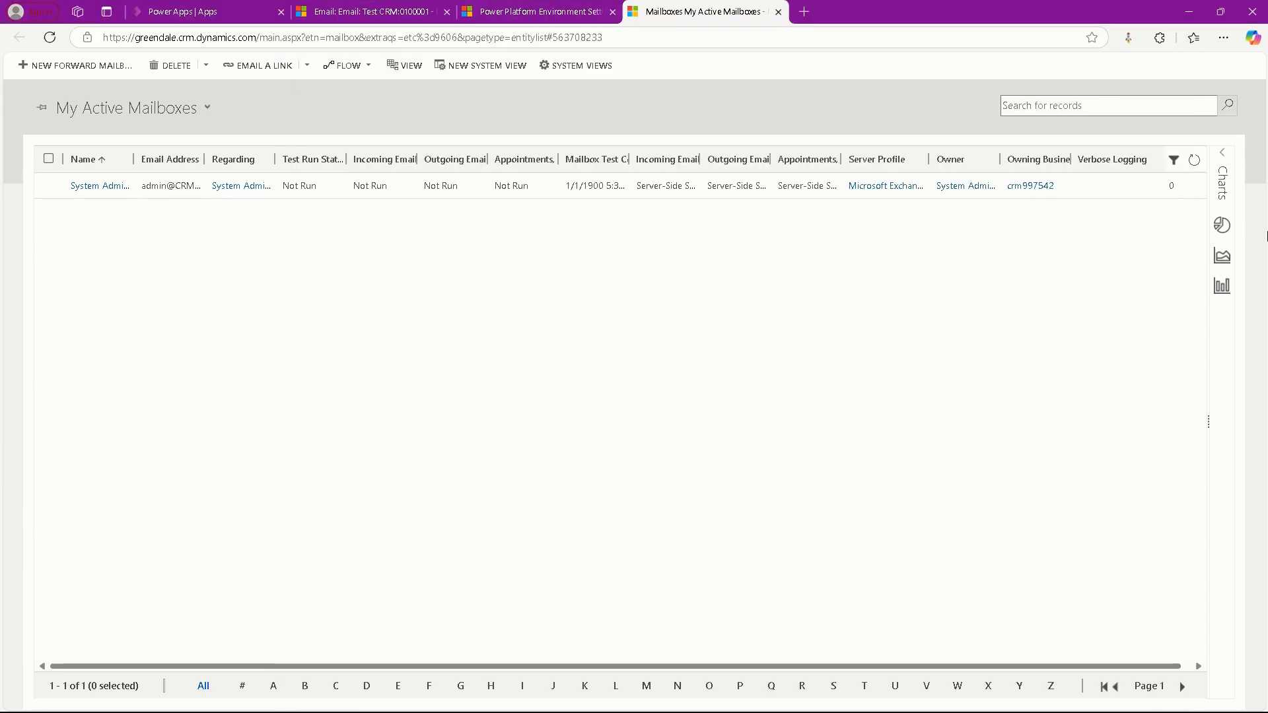
{"action": "left_click", "coordinate": [1195, 162]}
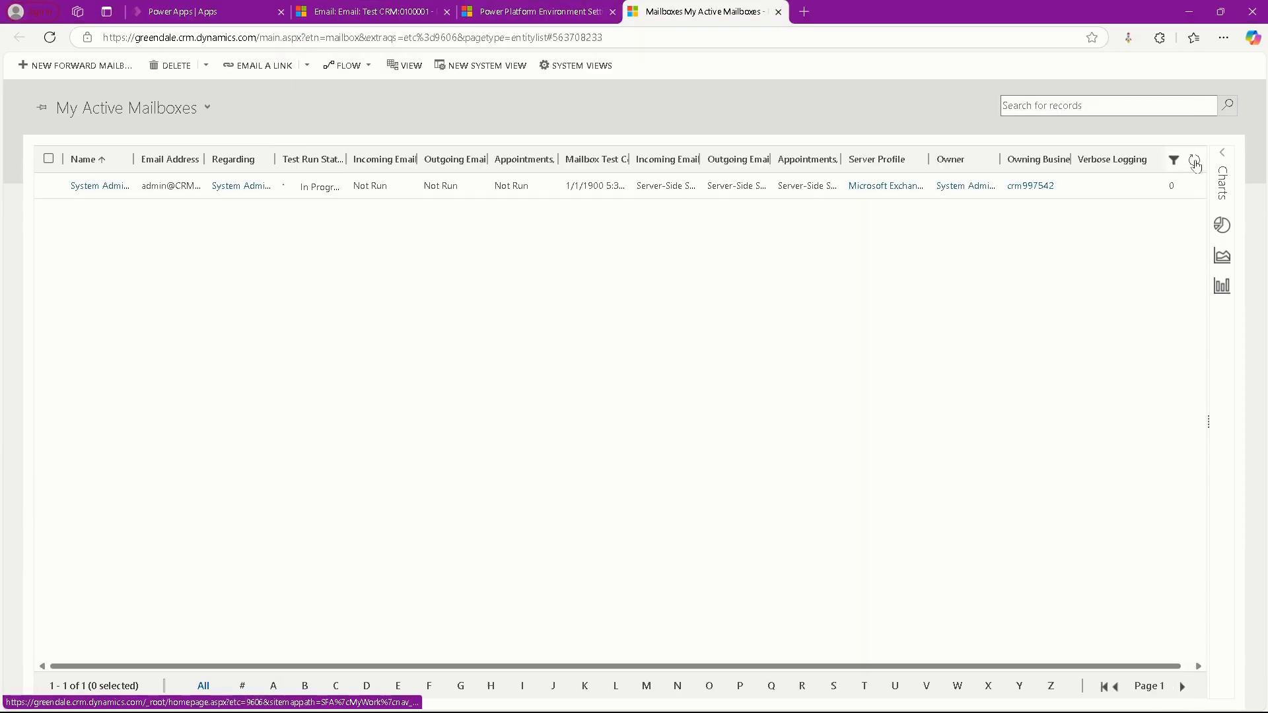
{"action": "double_click", "coordinate": [307, 198]}
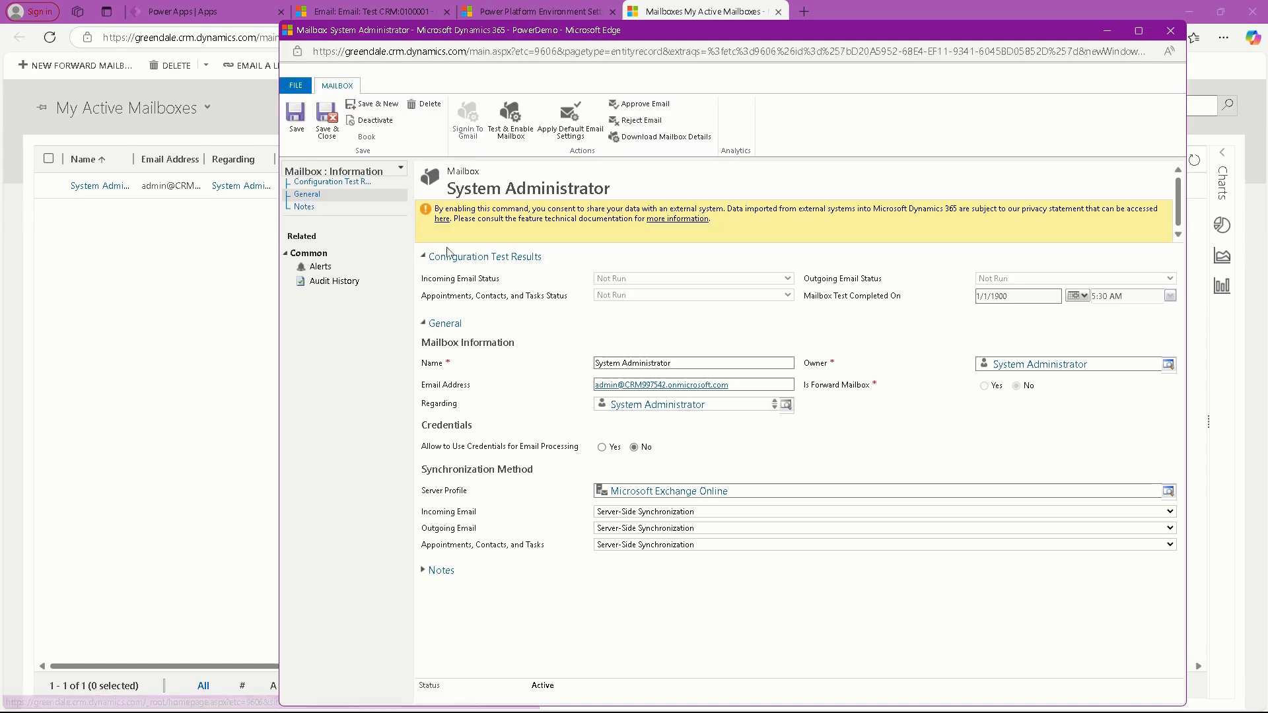
Check the System Administrator mailbox's alerts, return to its general information, and save and close the record
{"action": "left_click", "coordinate": [321, 266]}
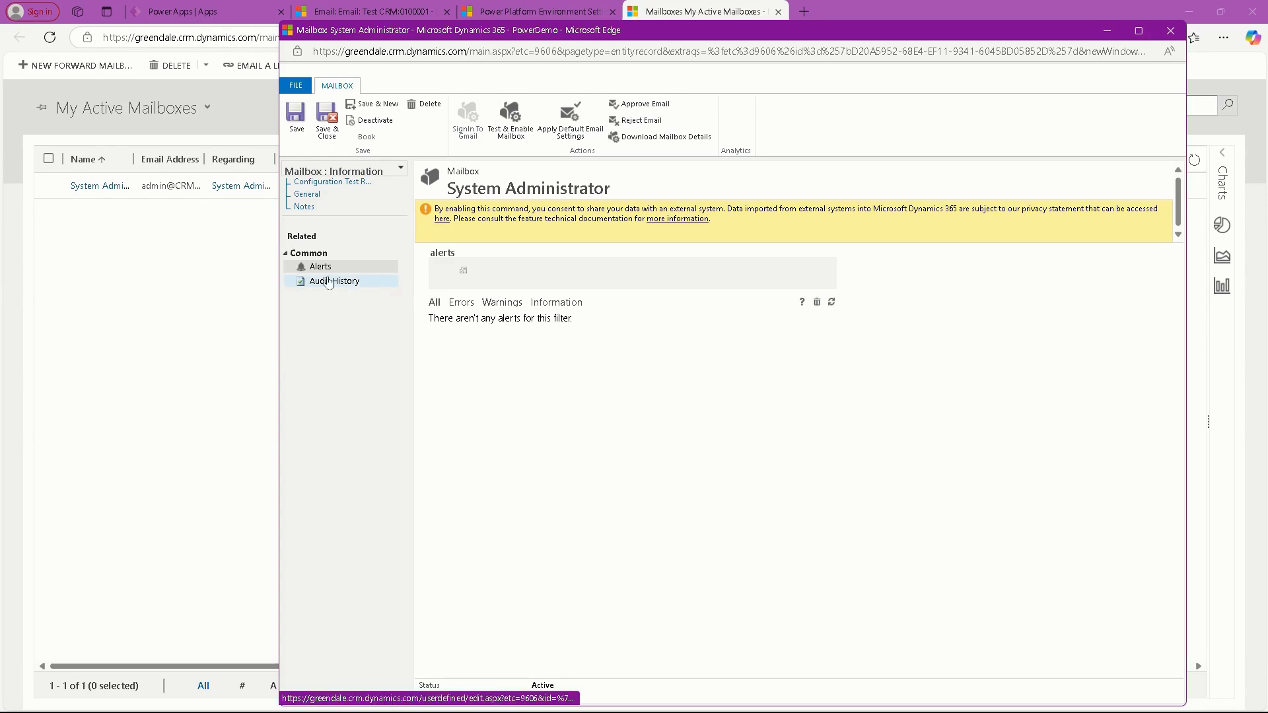
{"action": "left_click", "coordinate": [325, 198]}
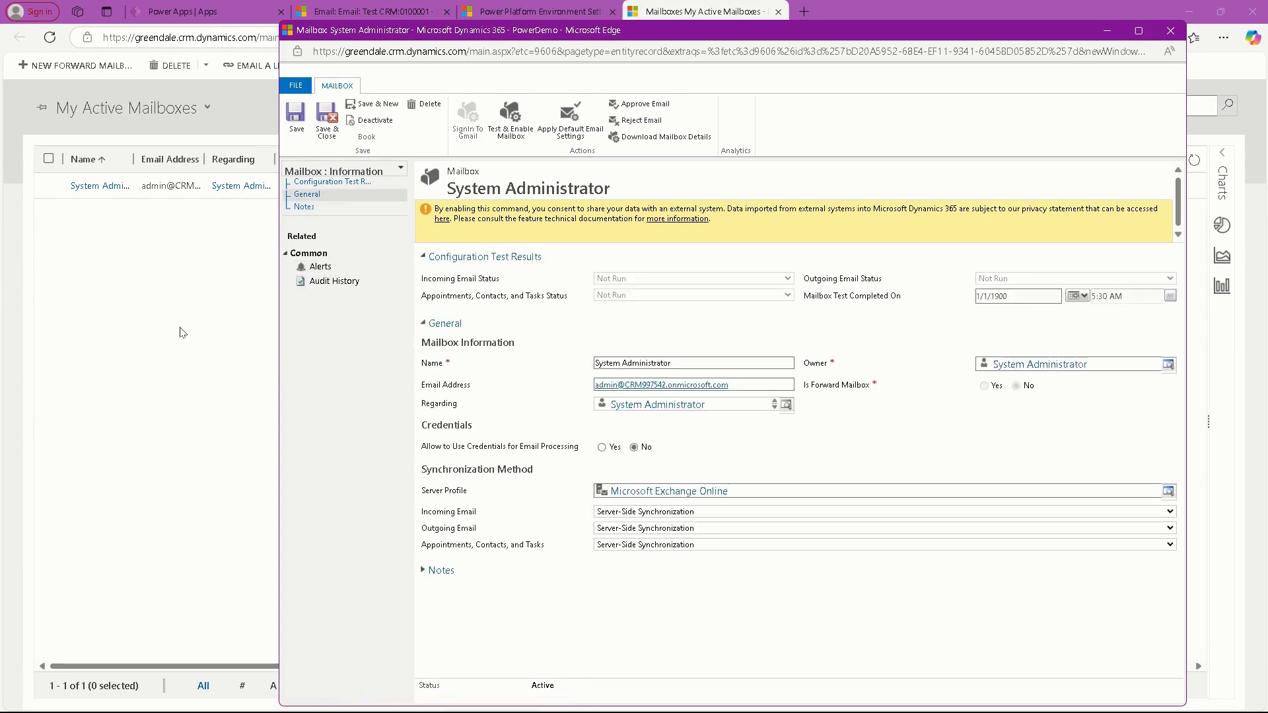
{"action": "left_click", "coordinate": [334, 143]}
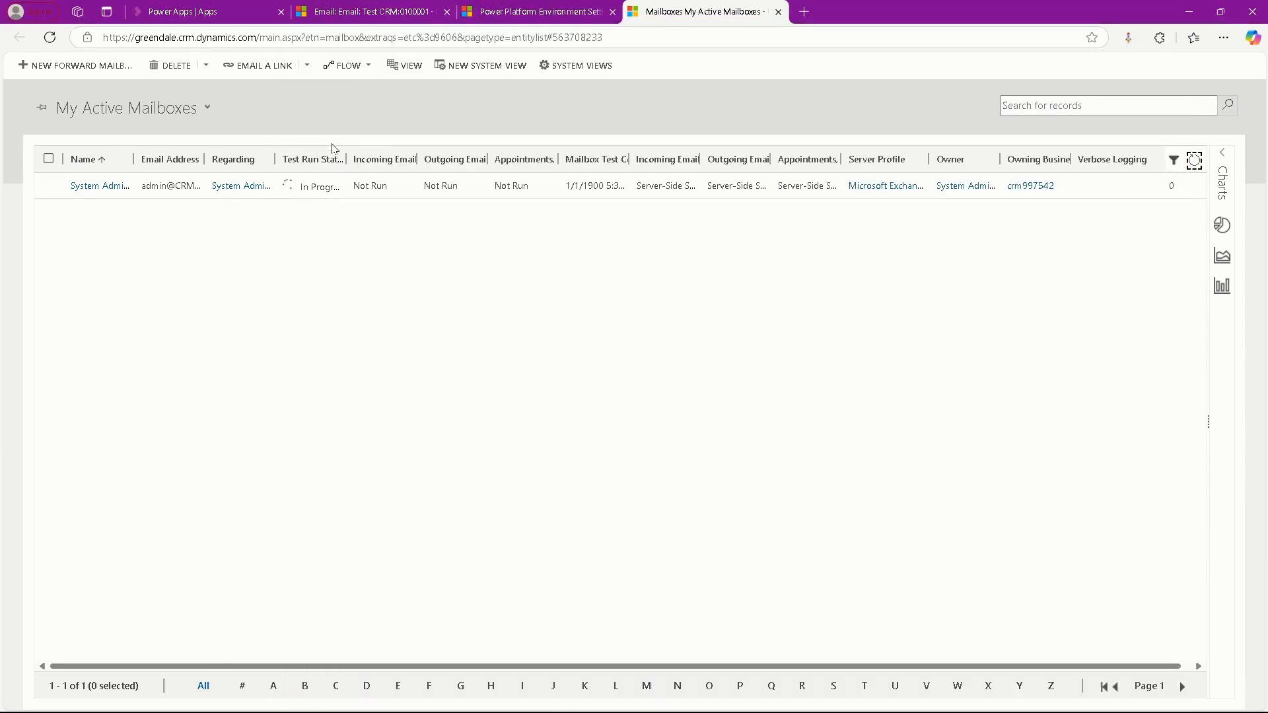
Refresh the My Active Mailboxes list repeatedly to follow the mailbox test's incoming, outgoing and appointments statuses
{"action": "left_click", "coordinate": [1191, 160]}
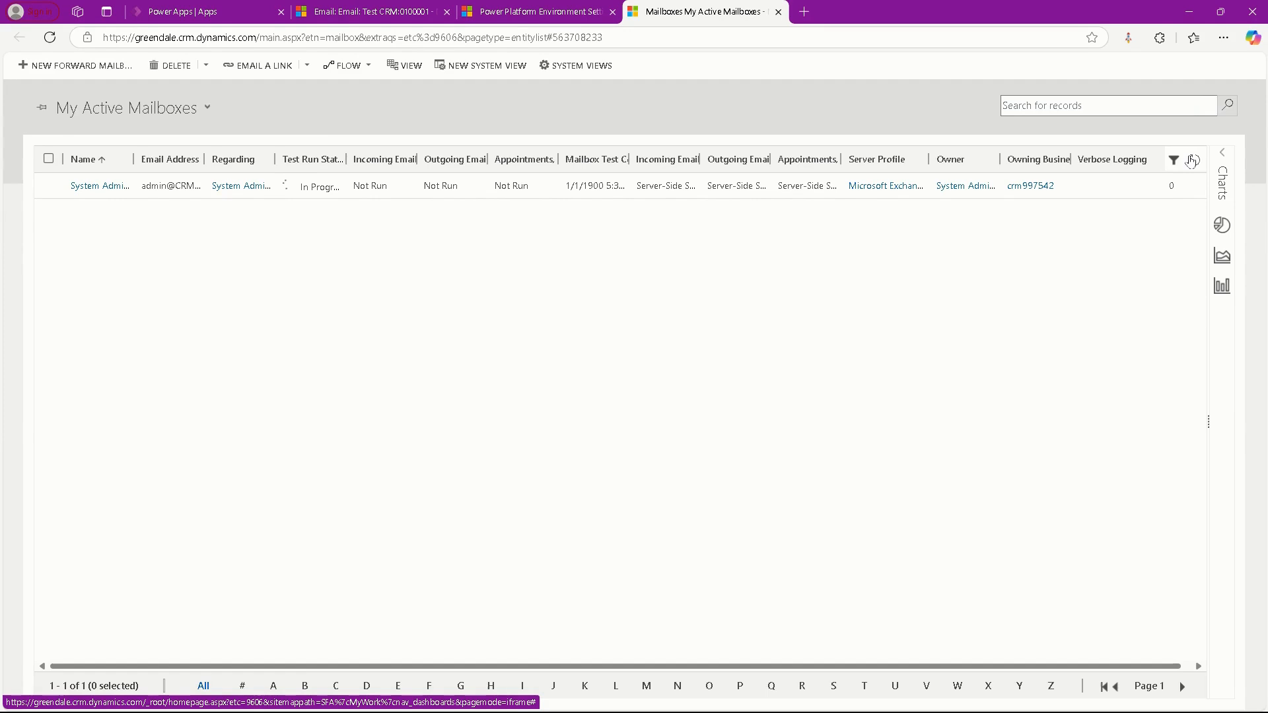
{"action": "left_click", "coordinate": [1191, 162]}
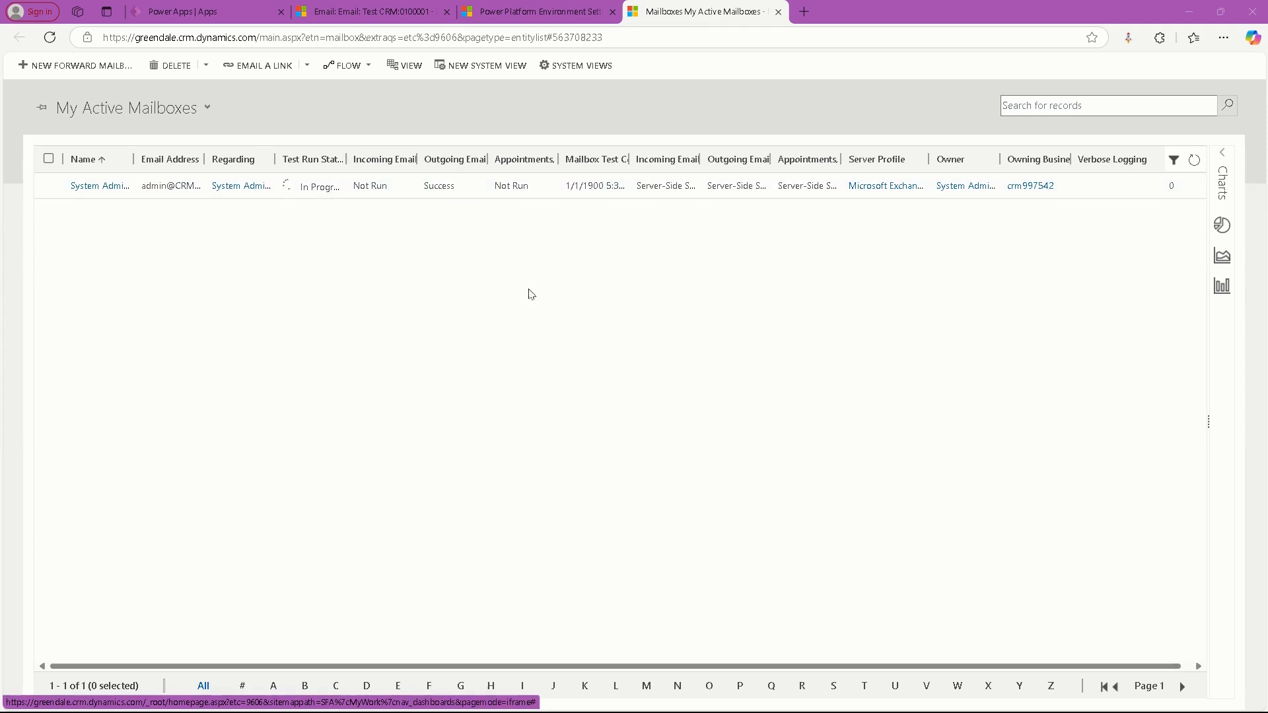
{"action": "left_click", "coordinate": [1194, 160]}
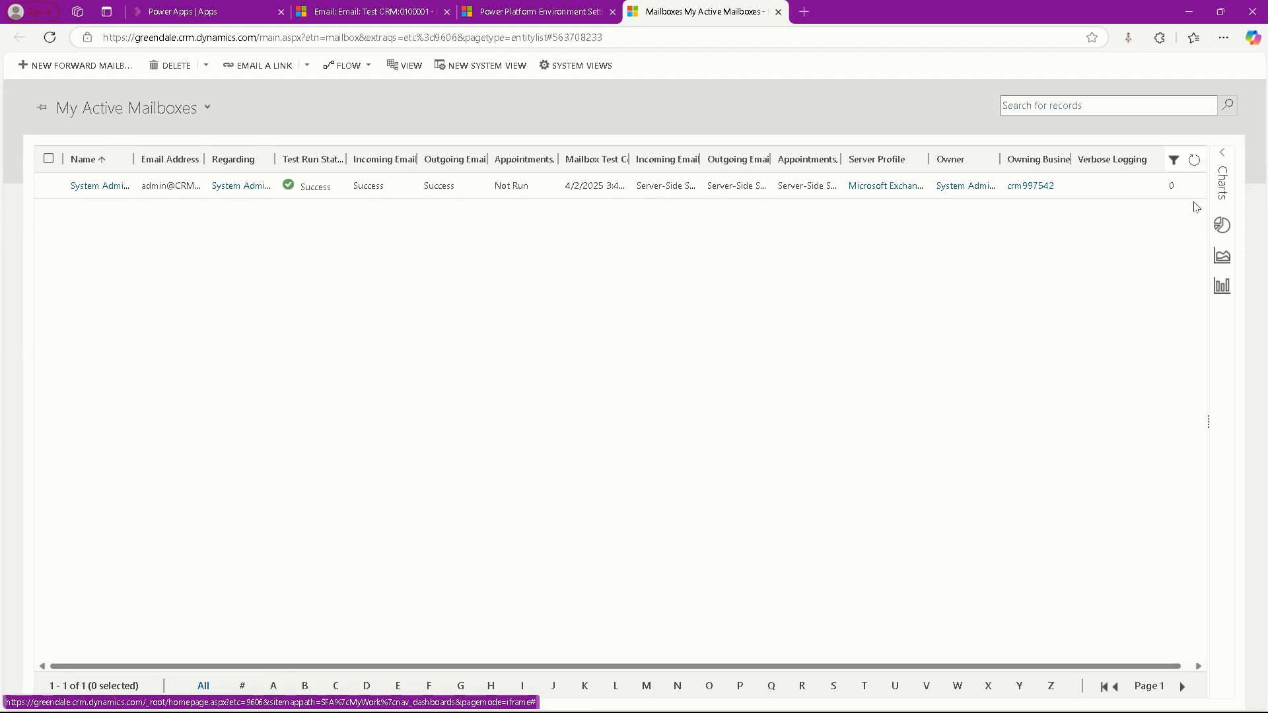
{"action": "left_click", "coordinate": [1194, 160]}
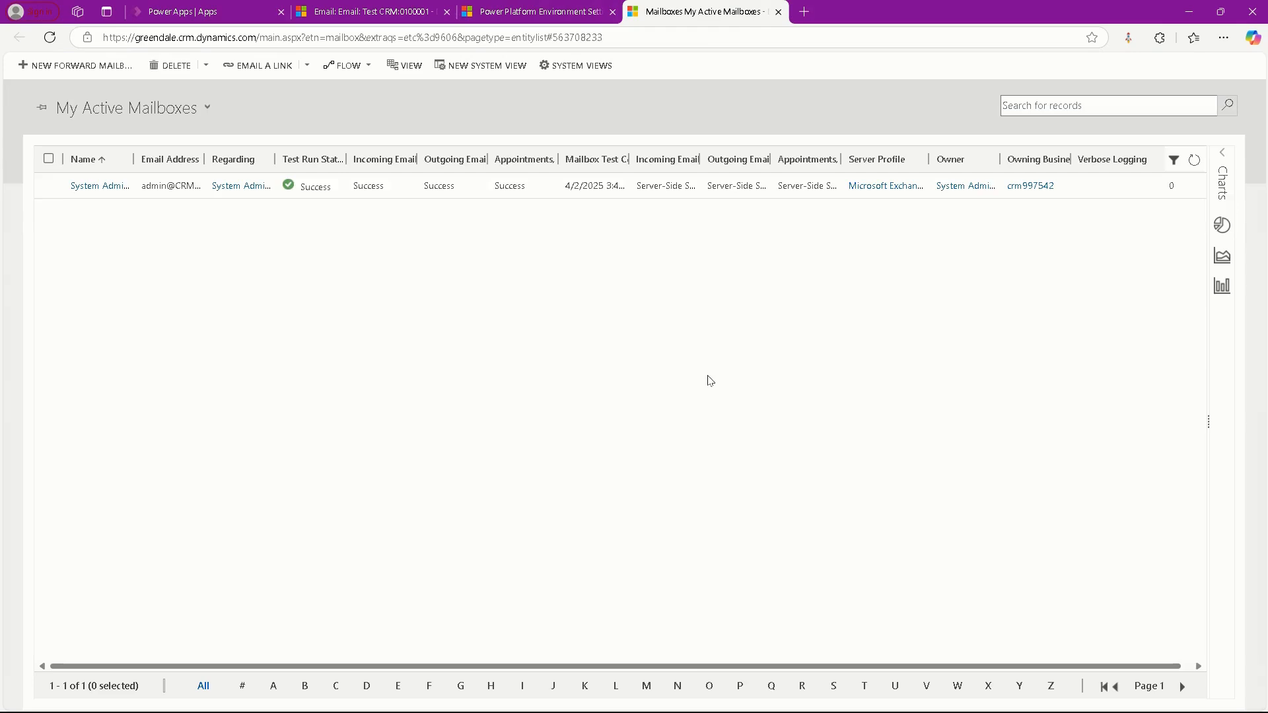
Reopen the System Administrator mailbox to review its configuration test alerts, save and close it, and refresh the mailbox list
{"action": "left_click", "coordinate": [123, 192]}
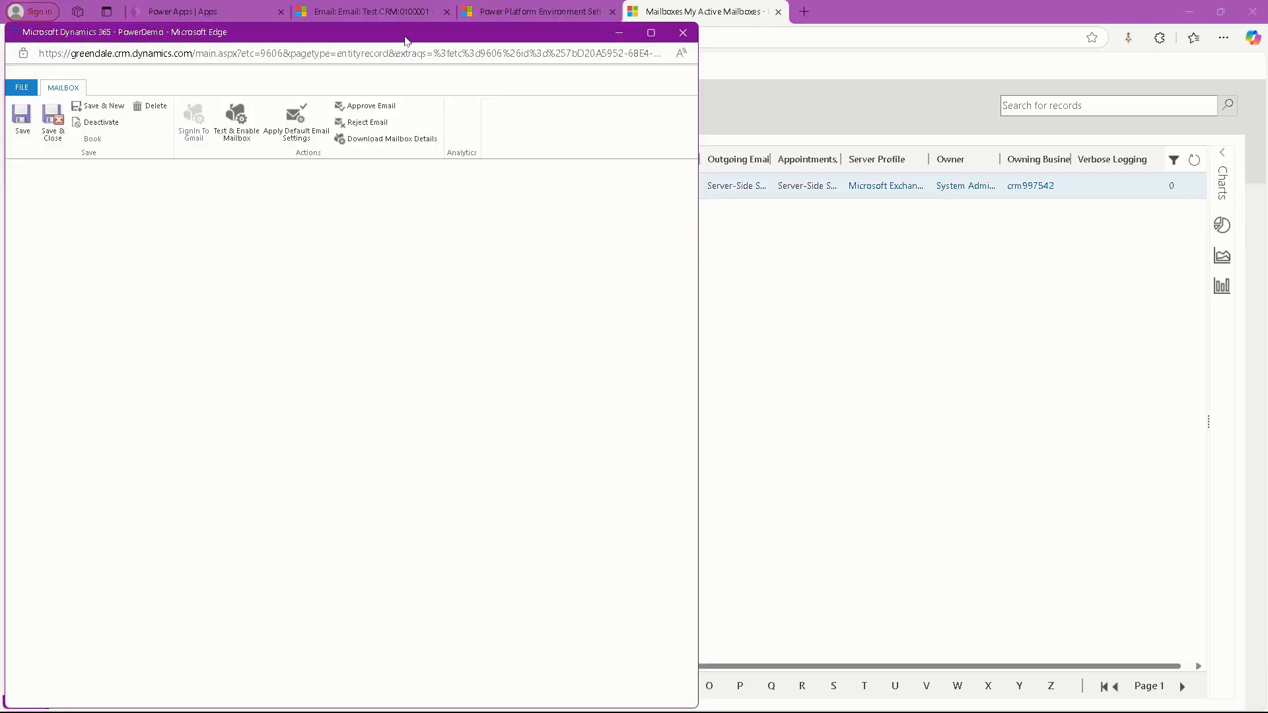
{"action": "left_click_drag", "start_coordinate": [406, 41], "coordinate": [800, 57]}
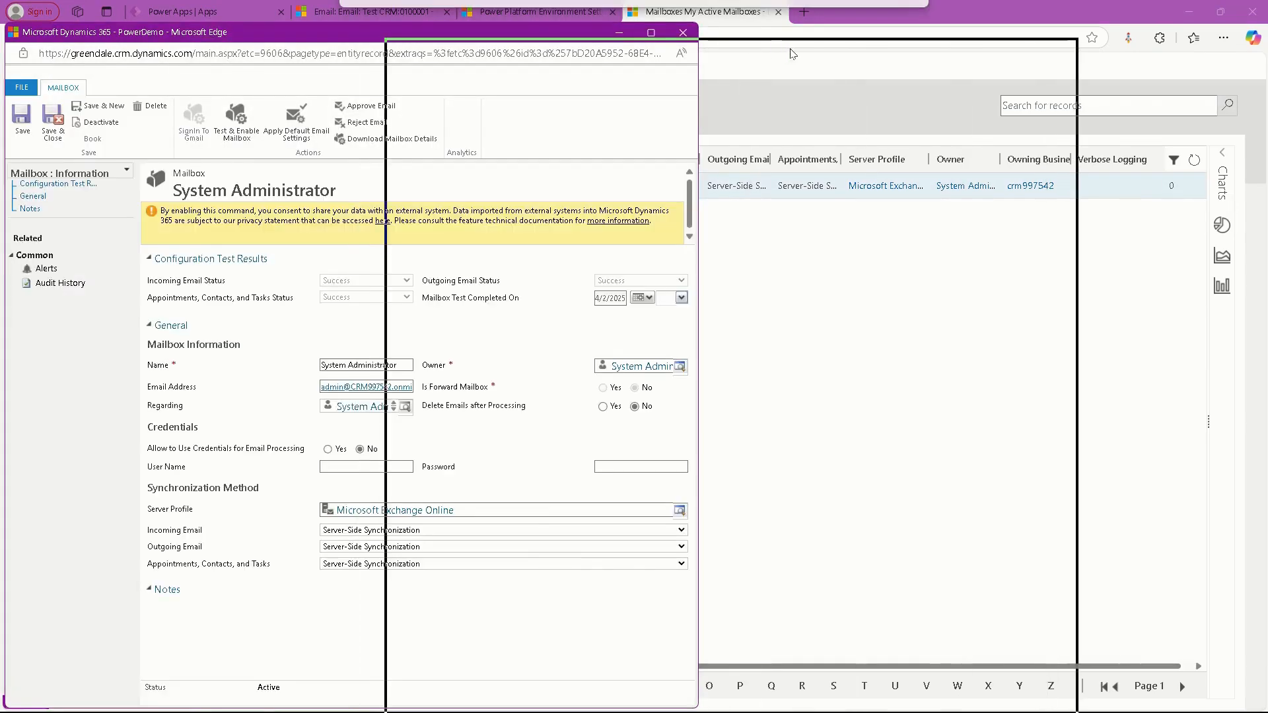
{"action": "left_click", "coordinate": [432, 286]}
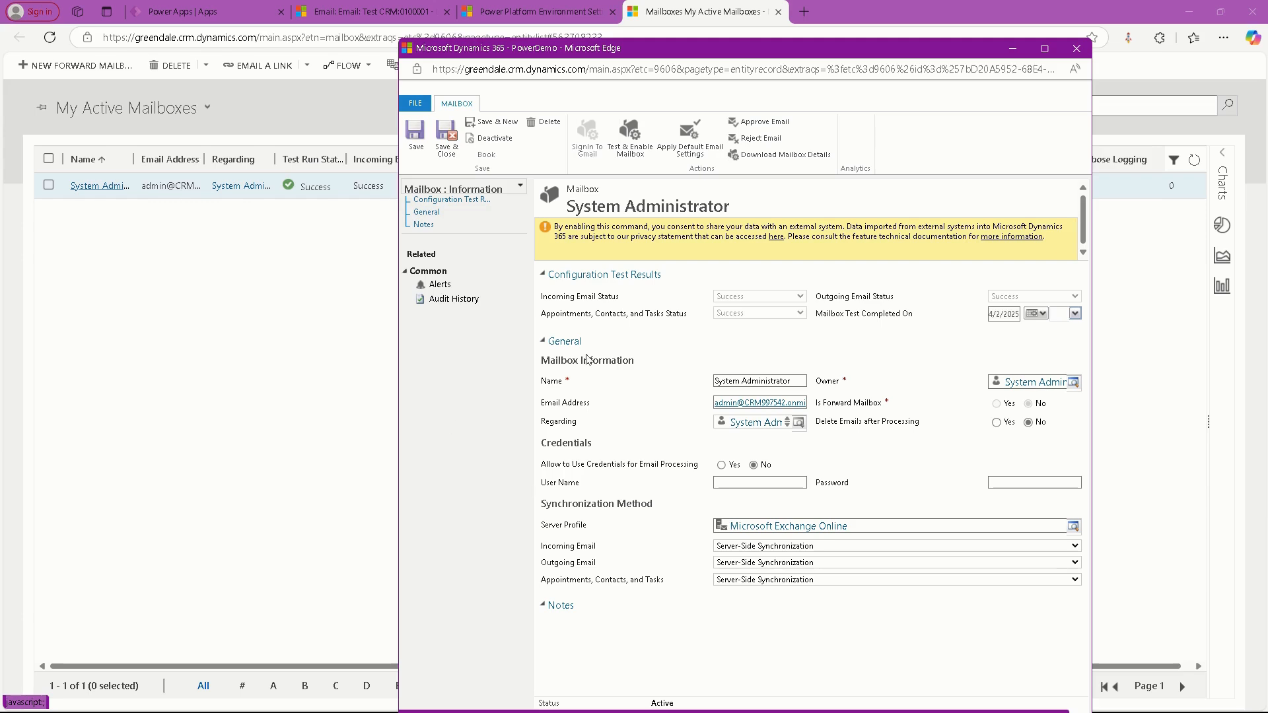
{"action": "left_click", "coordinate": [442, 284]}
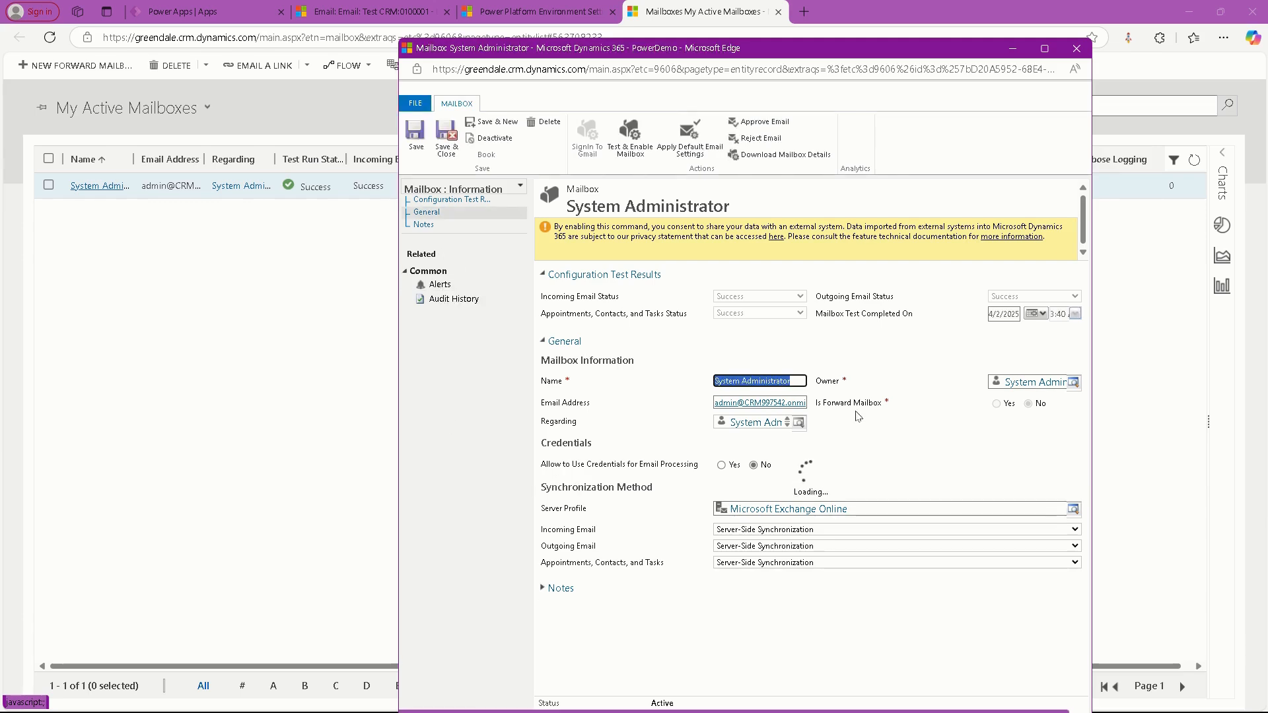
{"action": "left_click", "coordinate": [441, 284]}
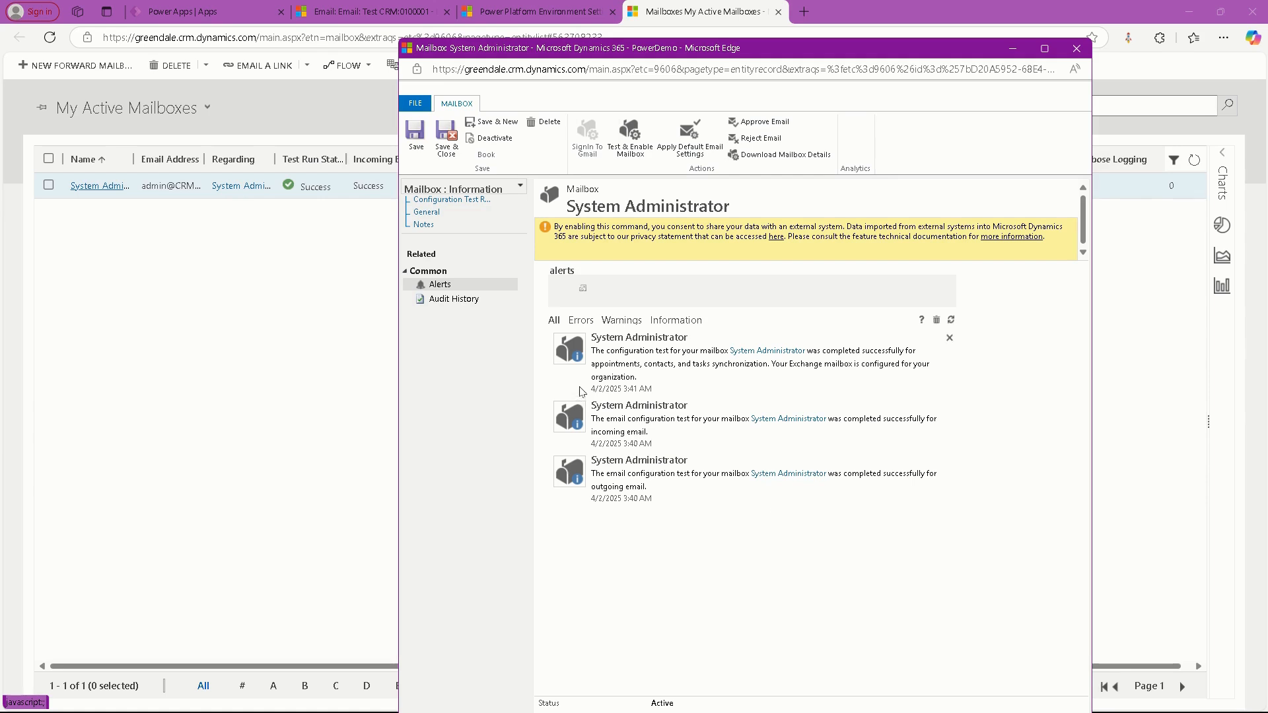
{"action": "left_click", "coordinate": [446, 152]}
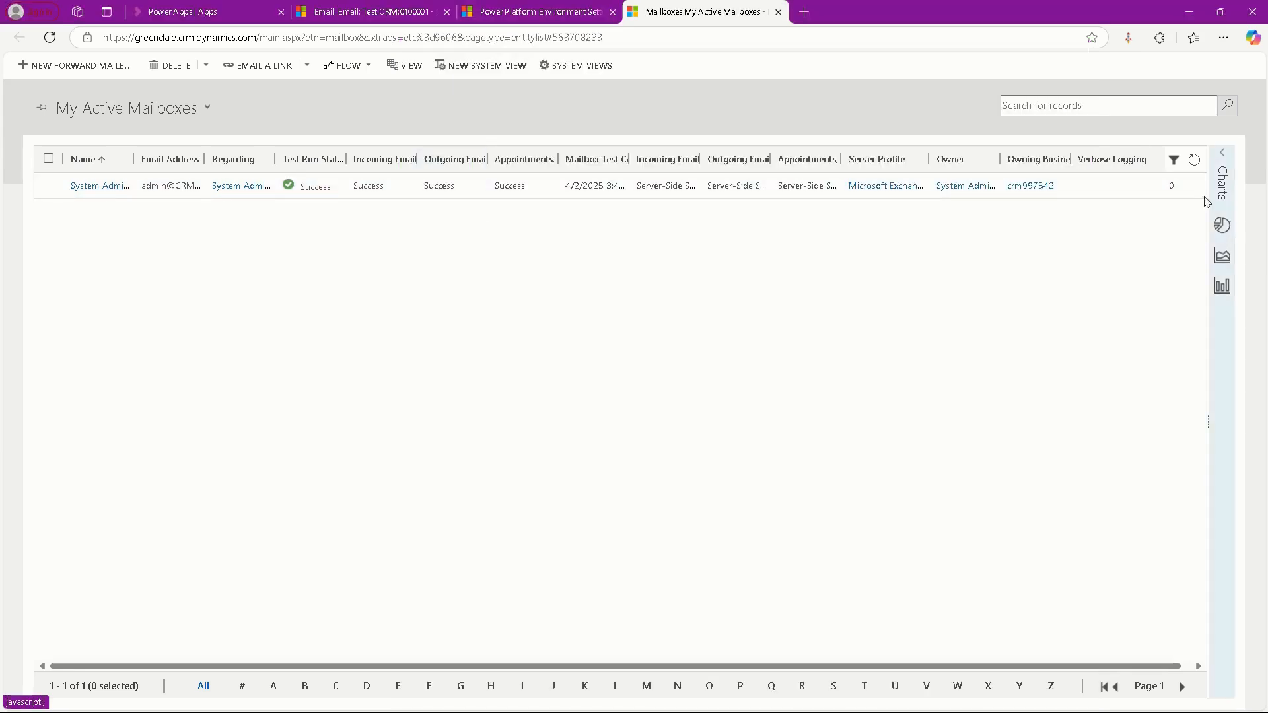
{"action": "left_click", "coordinate": [1194, 160]}
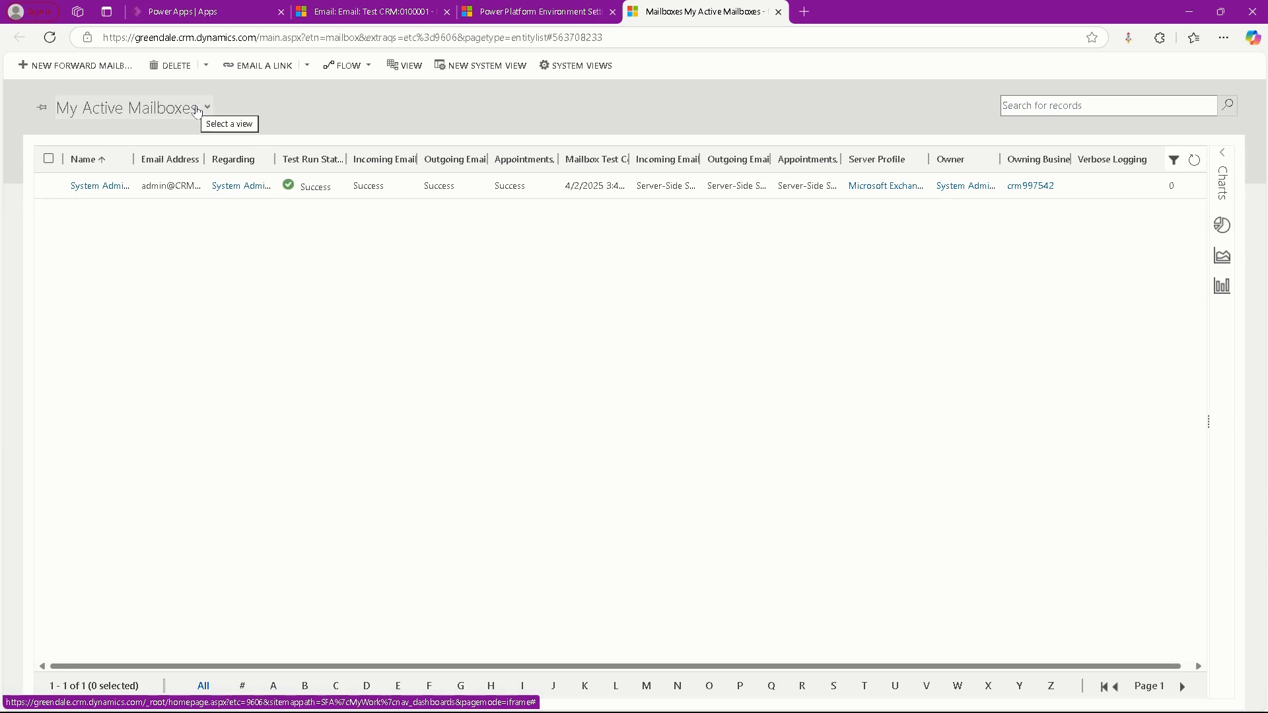
Switch the mailbox list to the Active Mailboxes view and look through its first page of records
{"action": "left_click", "coordinate": [198, 107]}
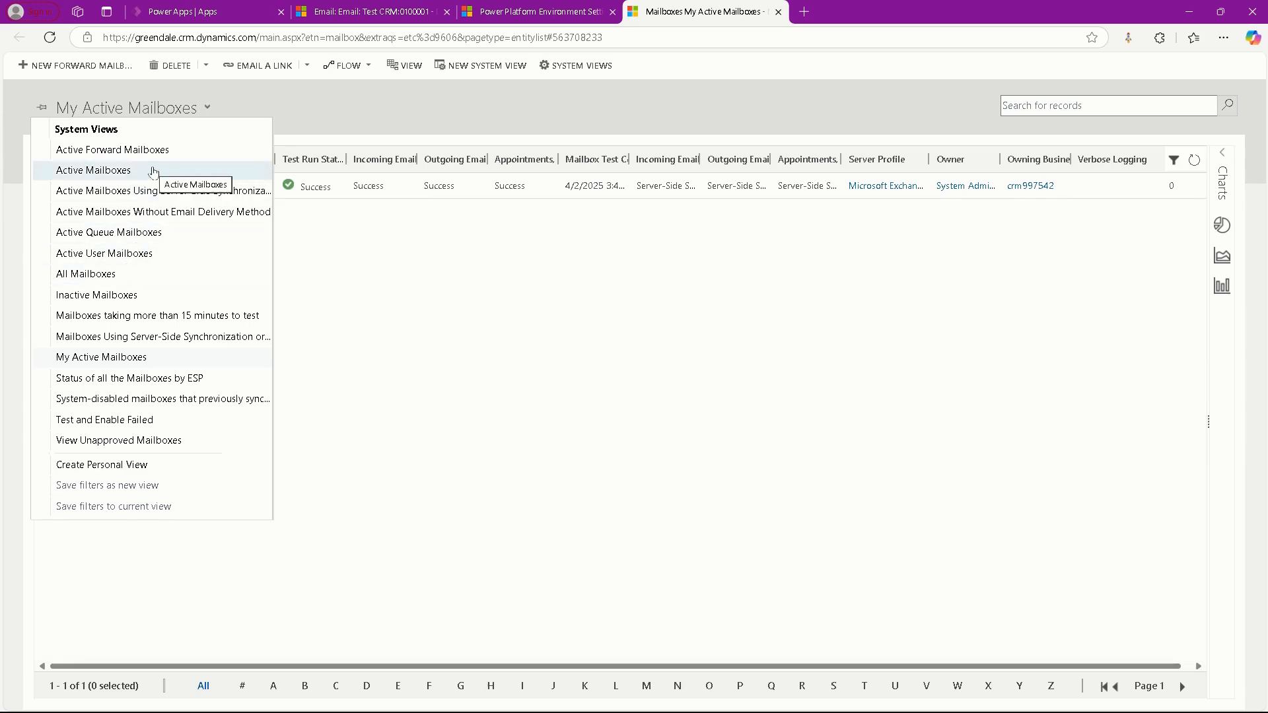
{"action": "left_click", "coordinate": [152, 171]}
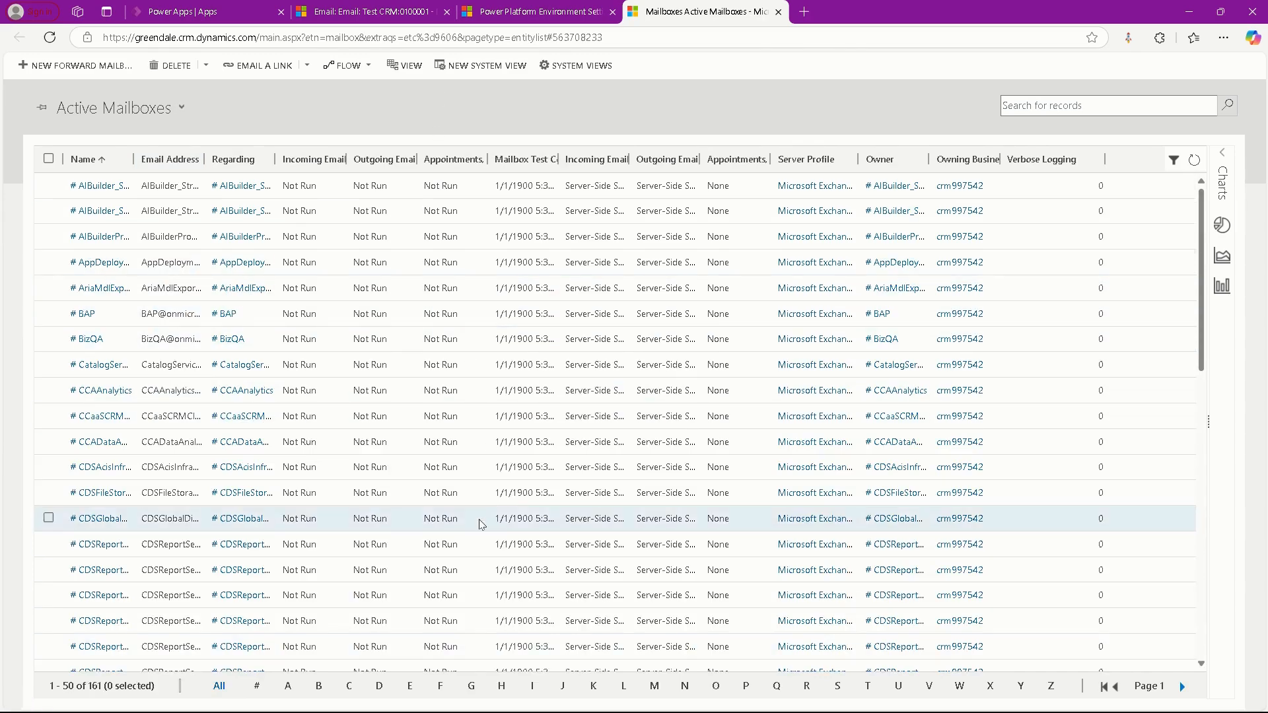
{"action": "scroll", "coordinate": [482, 525], "scroll_direction": "down", "scroll_amount": 7}
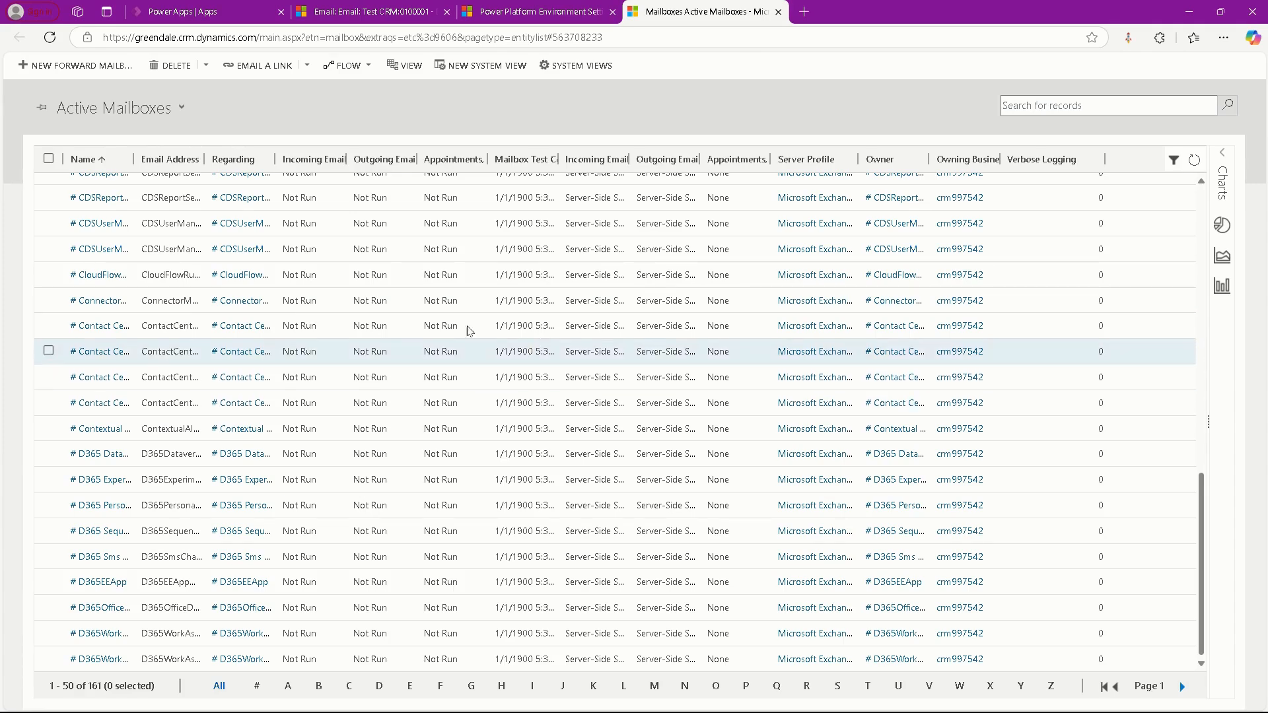
{"action": "scroll", "coordinate": [142, 274], "scroll_direction": "up", "scroll_amount": 10}
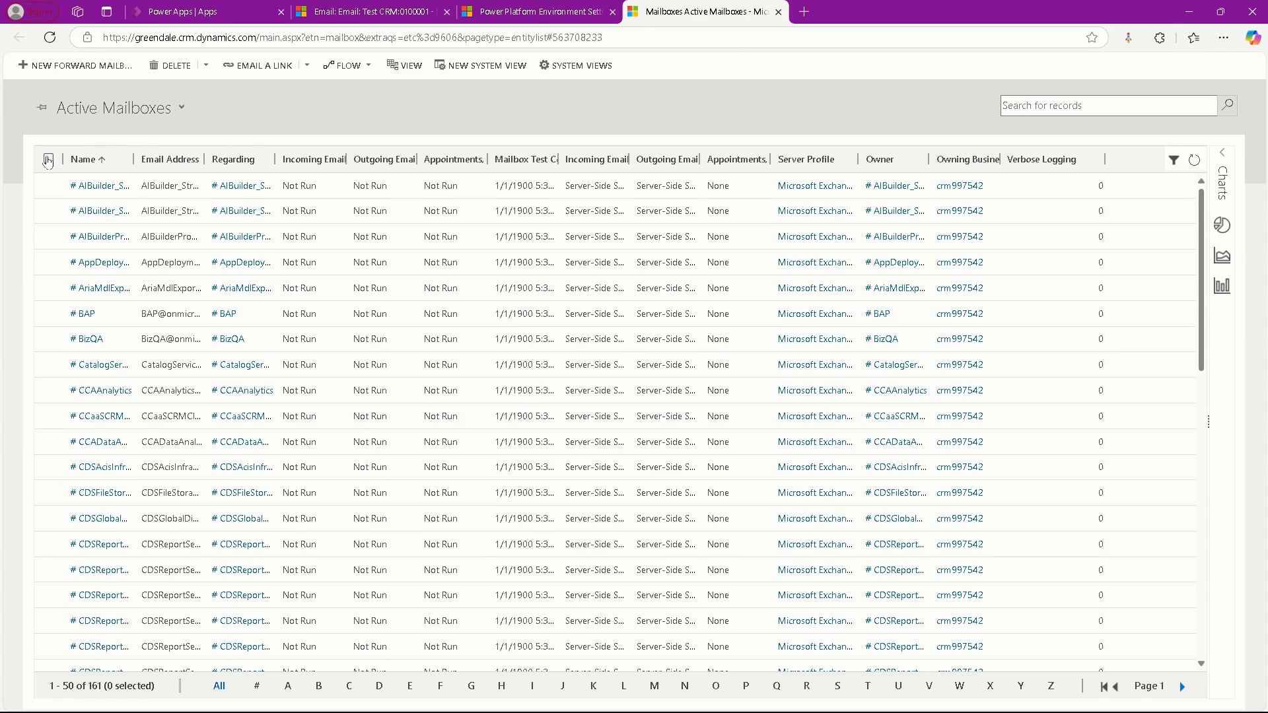
Try to approve the primary email addresses of all 50 mailboxes on the first page of Active Mailboxes
{"action": "left_click", "coordinate": [47, 159]}
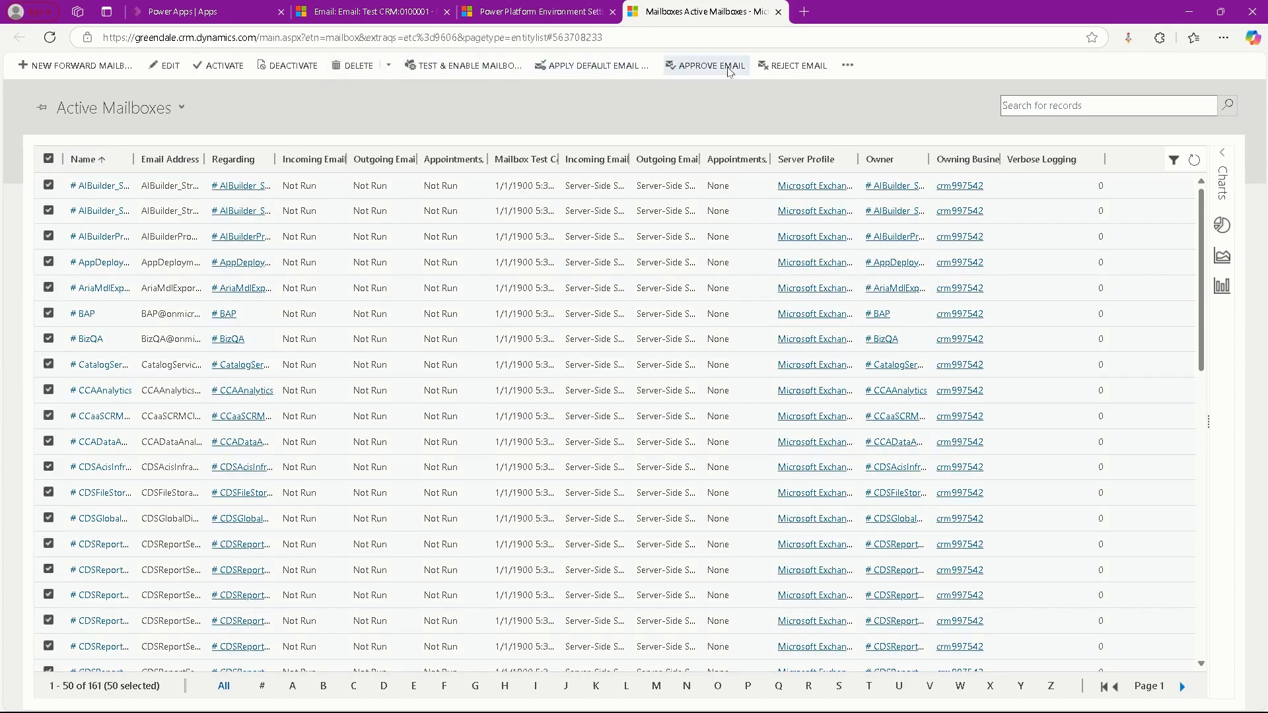
{"action": "left_click", "coordinate": [707, 65]}
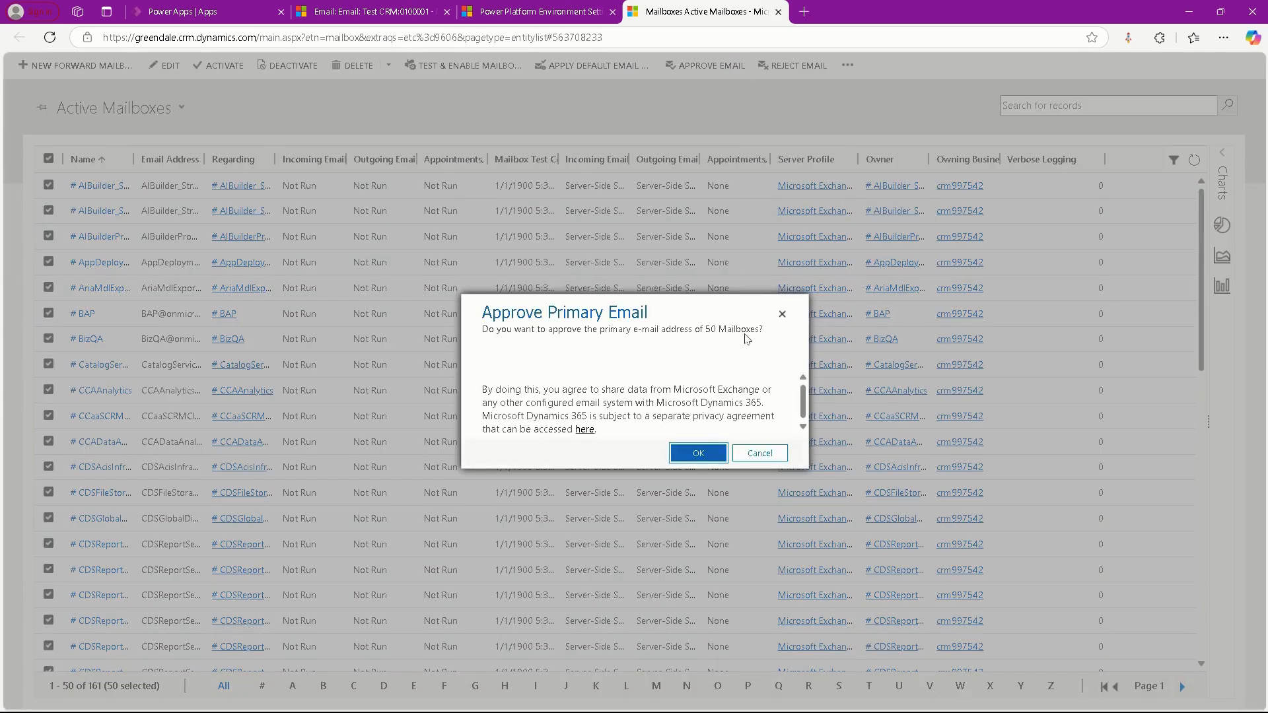
{"action": "left_click", "coordinate": [702, 454]}
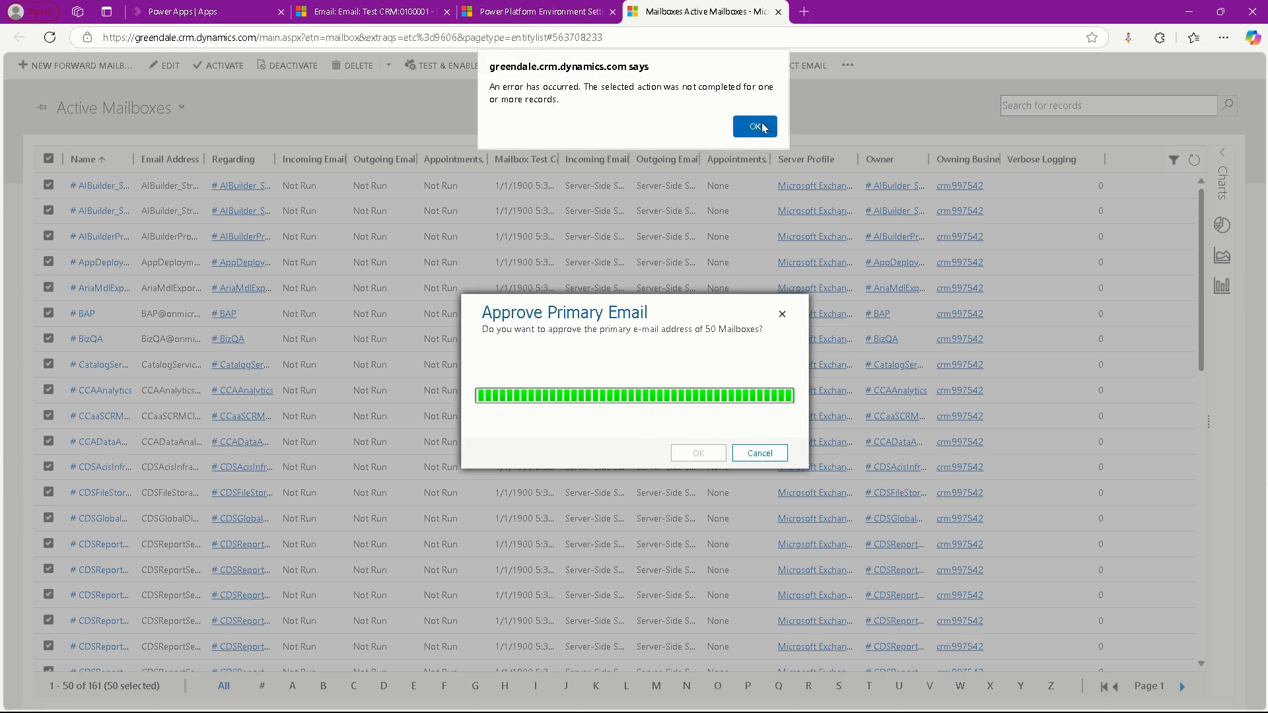
{"action": "left_click", "coordinate": [762, 126]}
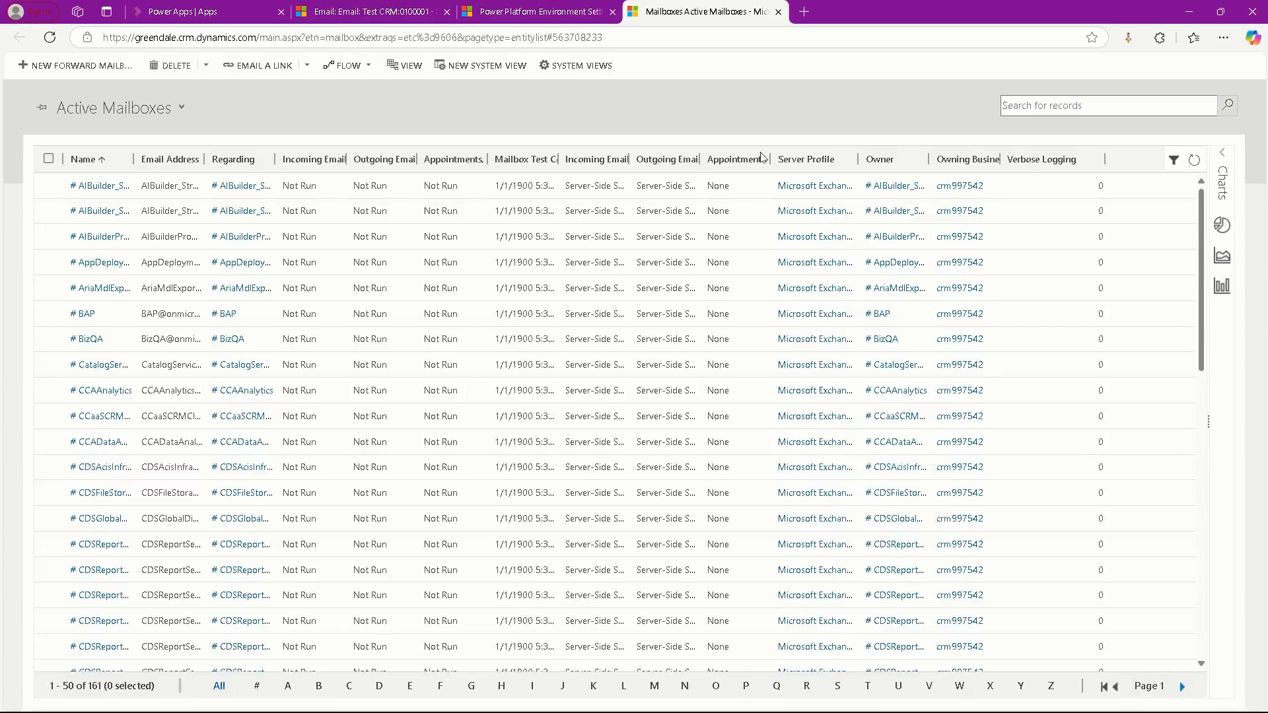
Sort the Active Mailboxes by name in descending order and look through the reordered list
{"action": "scroll", "coordinate": [138, 372], "scroll_direction": "down", "scroll_amount": 6}
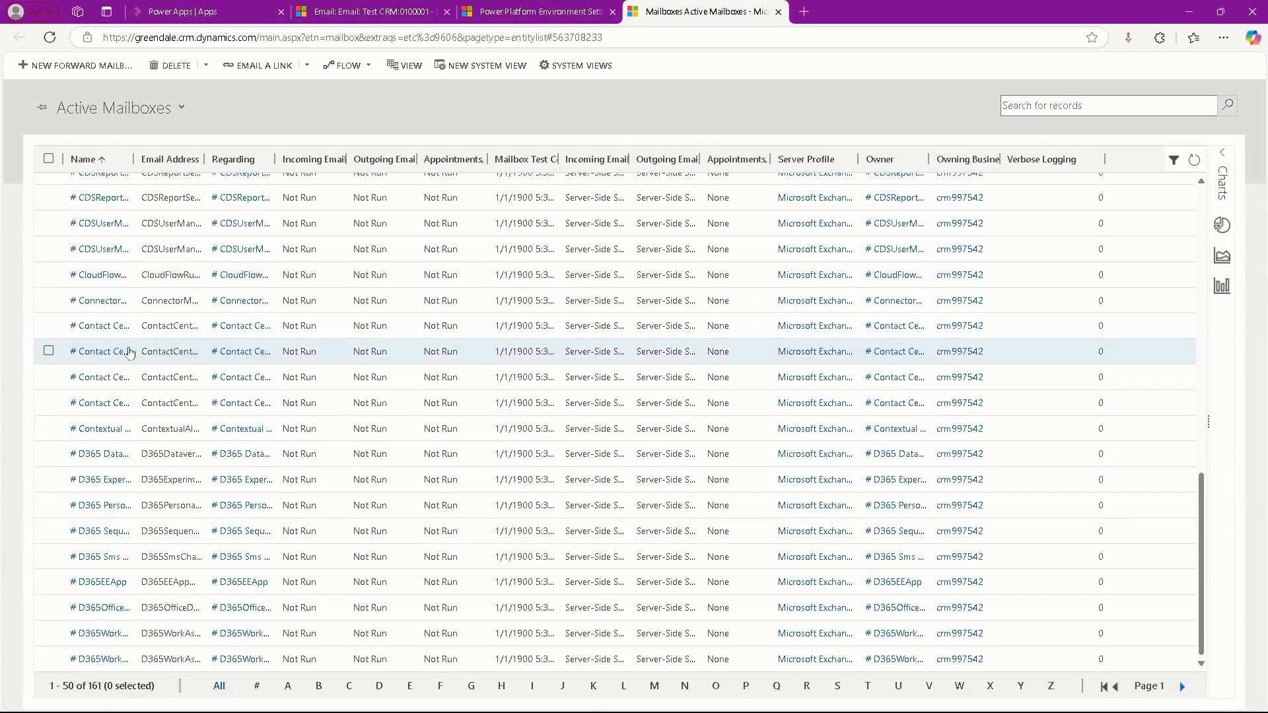
{"action": "scroll", "coordinate": [139, 372], "scroll_direction": "up", "scroll_amount": 5}
{"action": "left_click", "coordinate": [112, 159]}
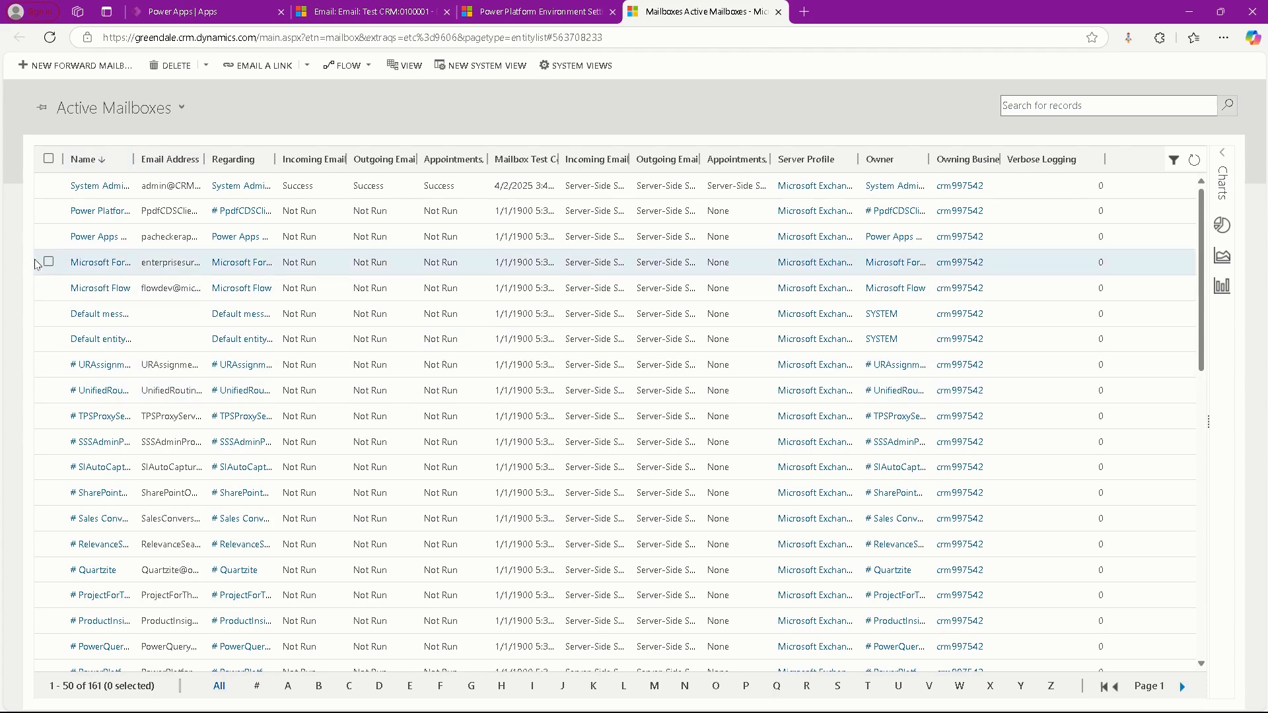
{"action": "scroll", "coordinate": [66, 360], "scroll_direction": "down", "scroll_amount": 5}
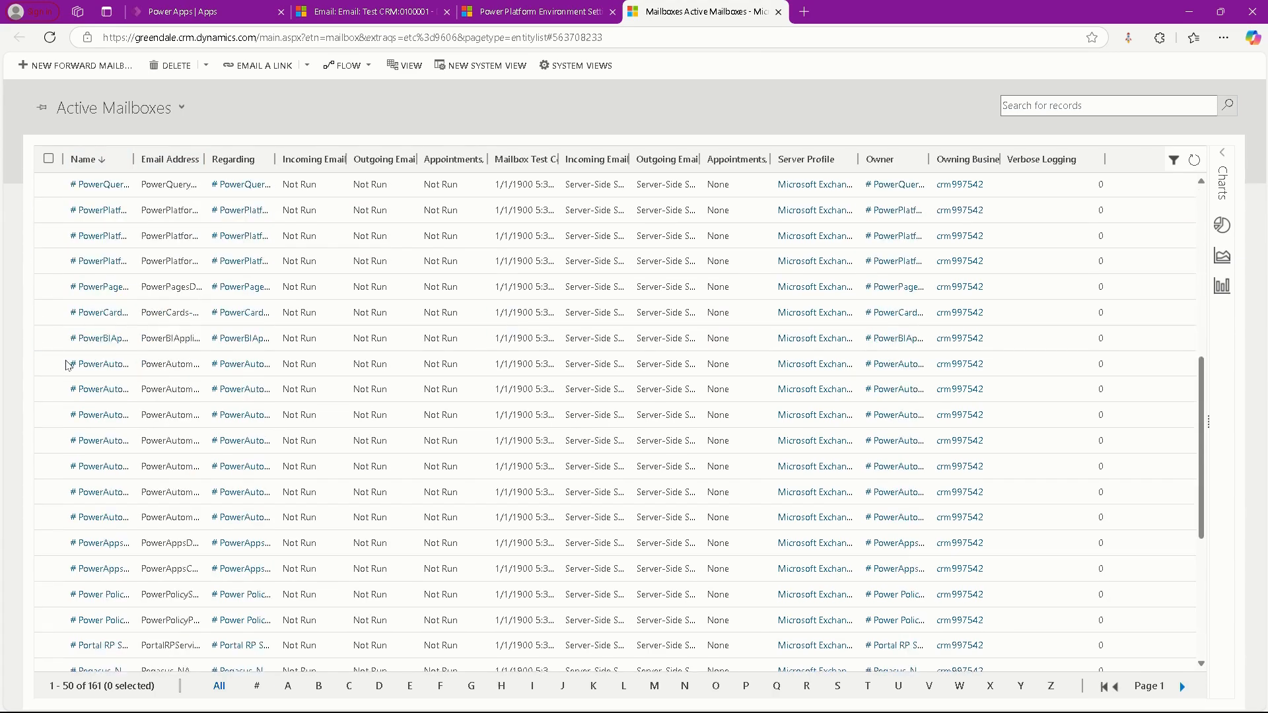
{"action": "scroll", "coordinate": [66, 360], "scroll_direction": "up", "scroll_amount": 5}
Try to approve the primary email addresses of the three mailboxes directly below System Administrator
{"action": "left_click", "coordinate": [48, 211]}
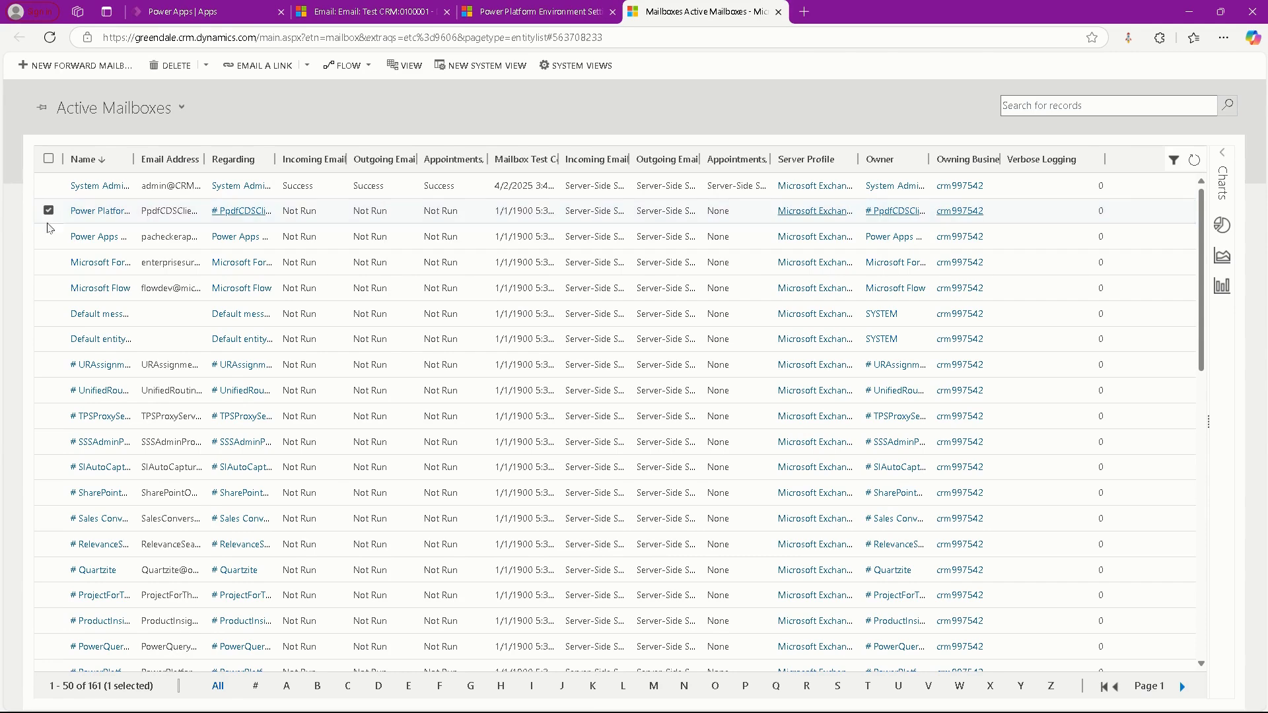
{"action": "left_click", "coordinate": [48, 236]}
{"action": "left_click", "coordinate": [48, 262]}
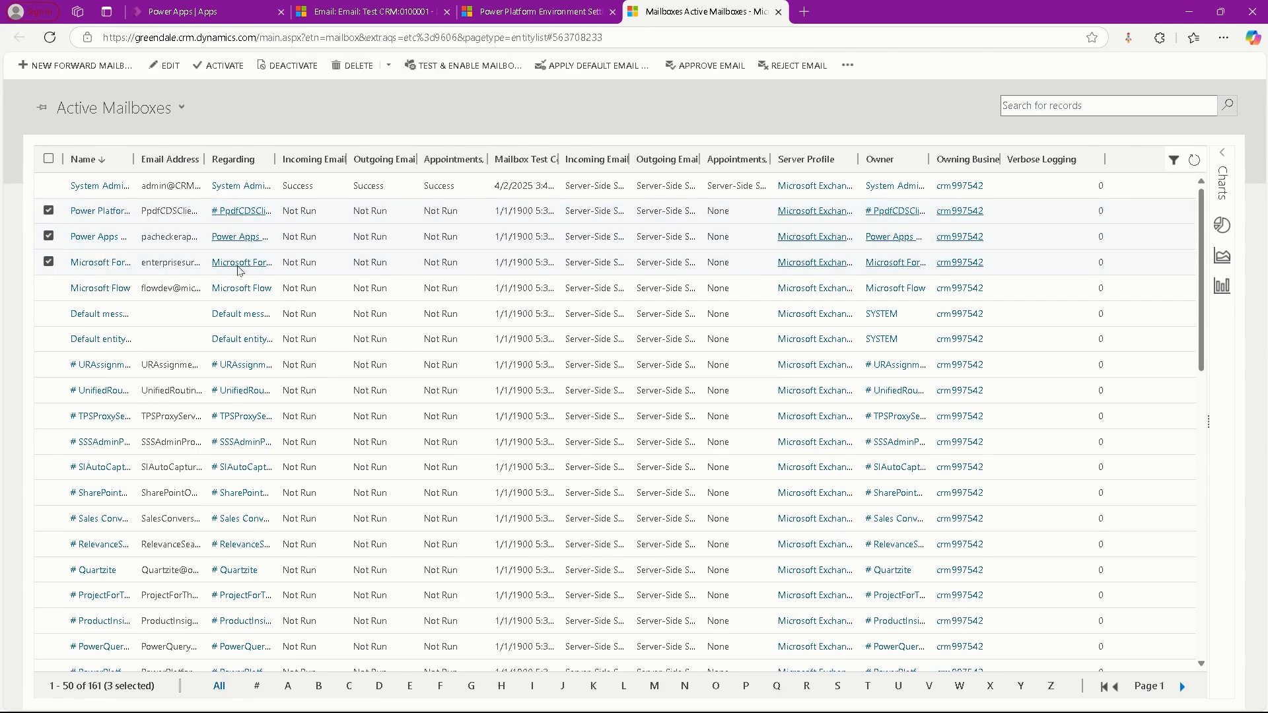
{"action": "left_click", "coordinate": [716, 66]}
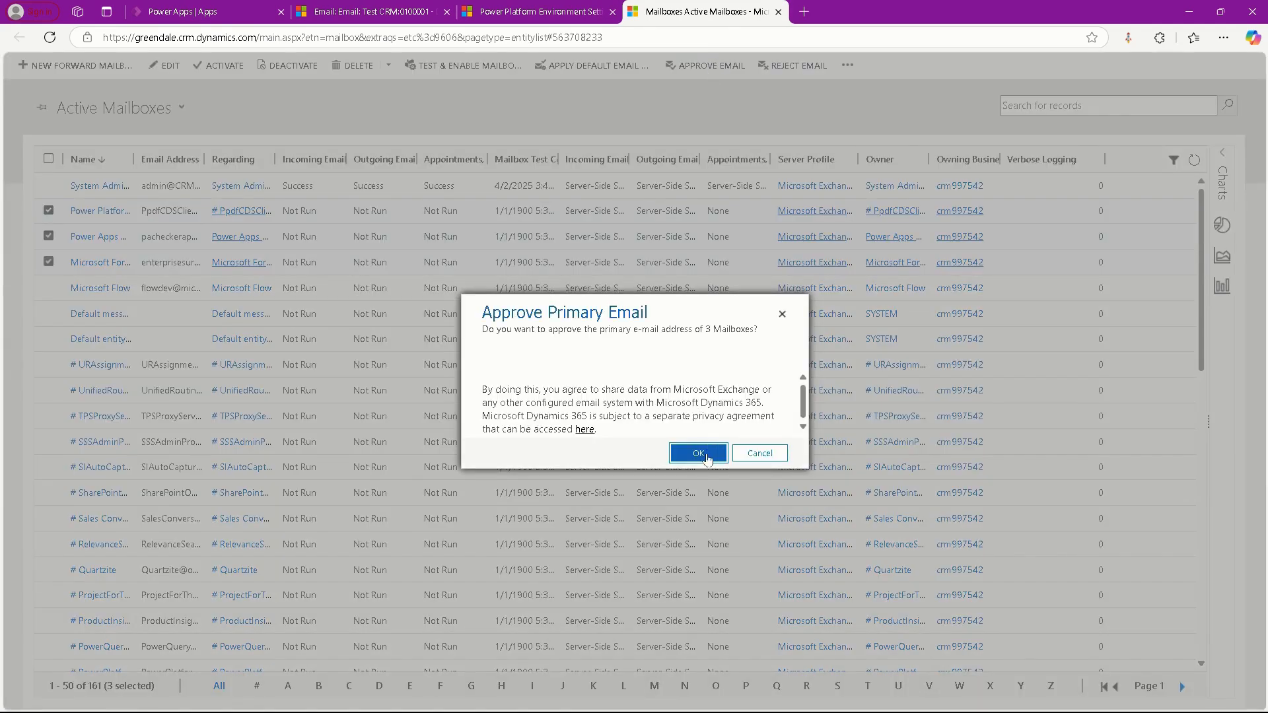
{"action": "left_click", "coordinate": [704, 455]}
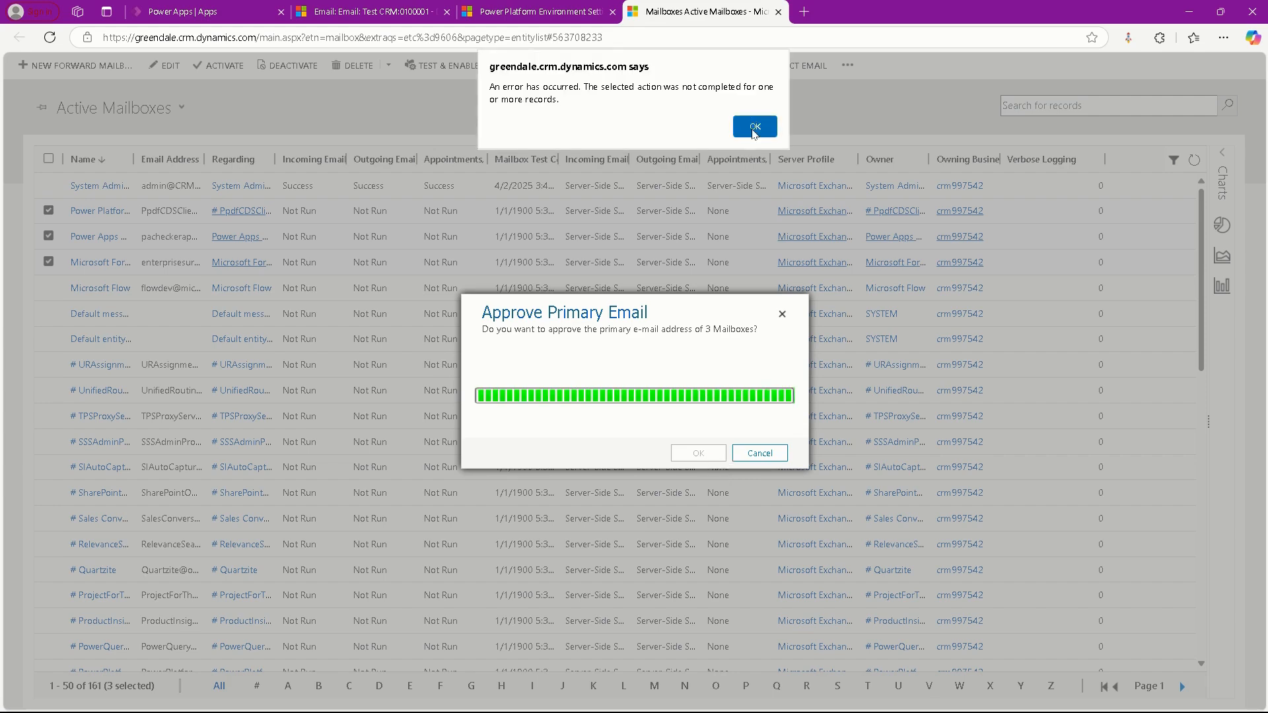
{"action": "left_click", "coordinate": [754, 128]}
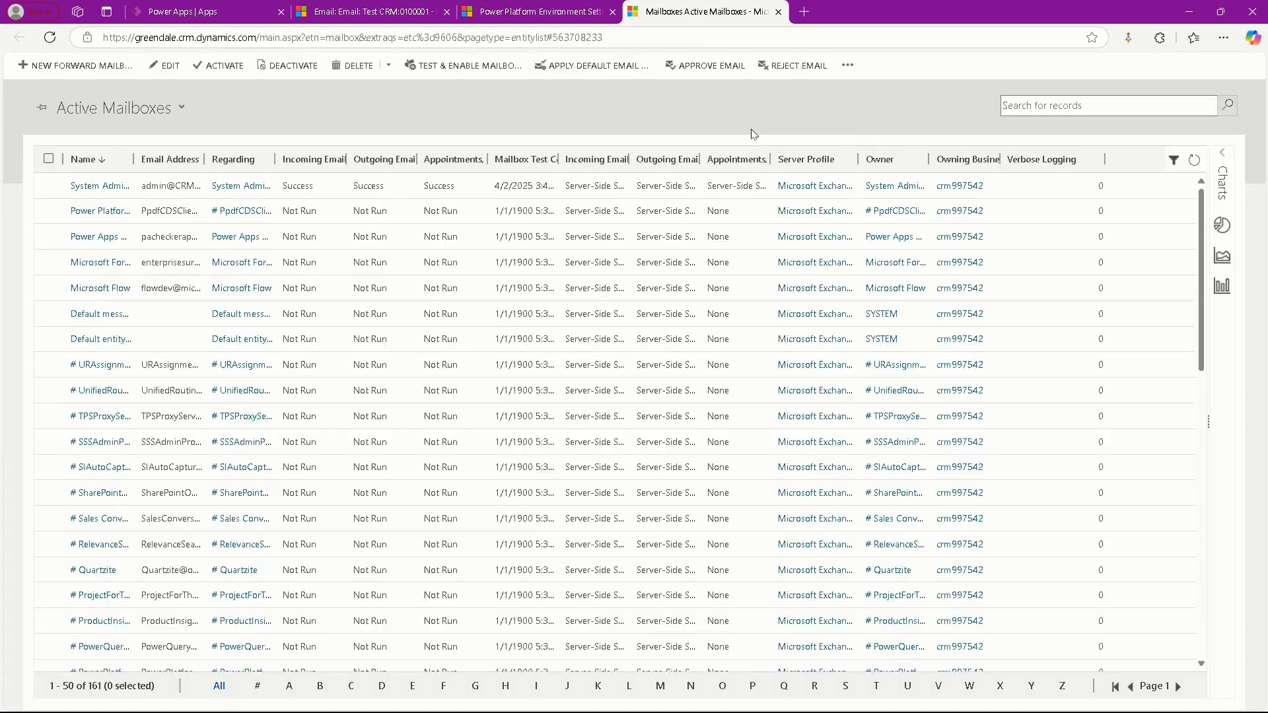
Test and enable the same three mailboxes below System Administrator, limiting the email configuration test to the selected records on the current page
{"action": "left_click", "coordinate": [49, 210]}
{"action": "left_click", "coordinate": [49, 236]}
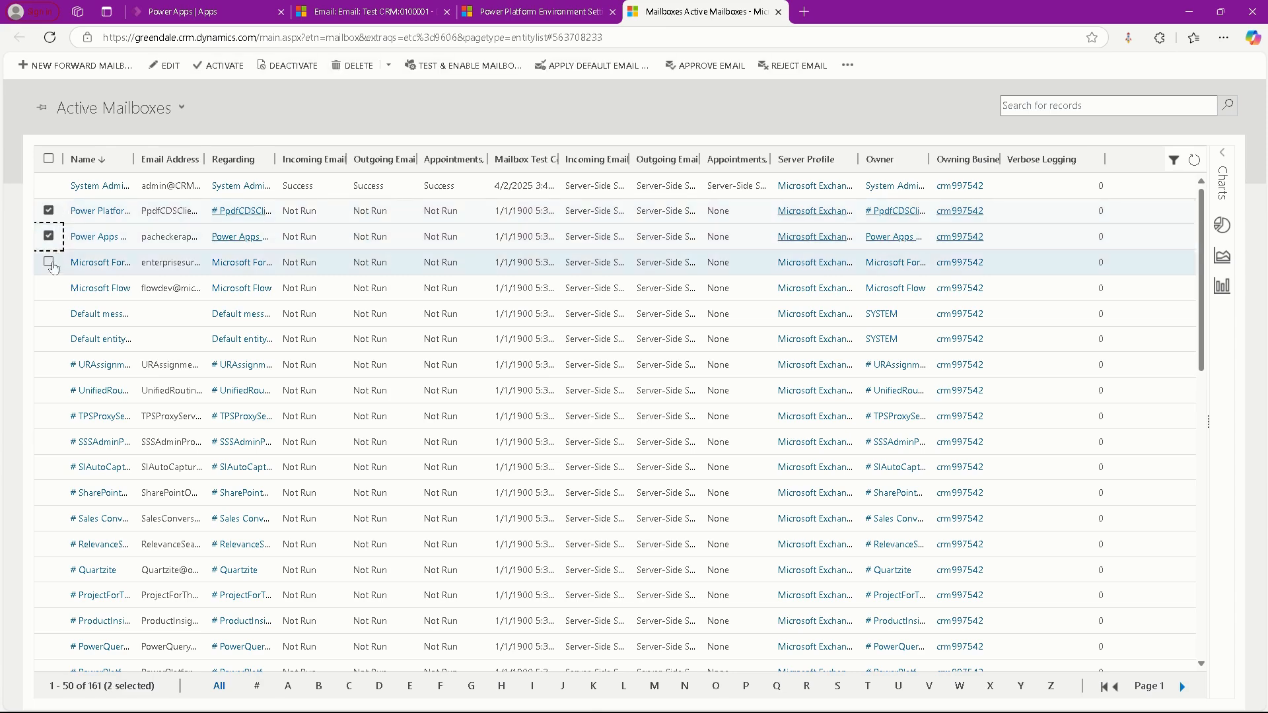
{"action": "left_click", "coordinate": [49, 262]}
{"action": "left_click", "coordinate": [499, 65]}
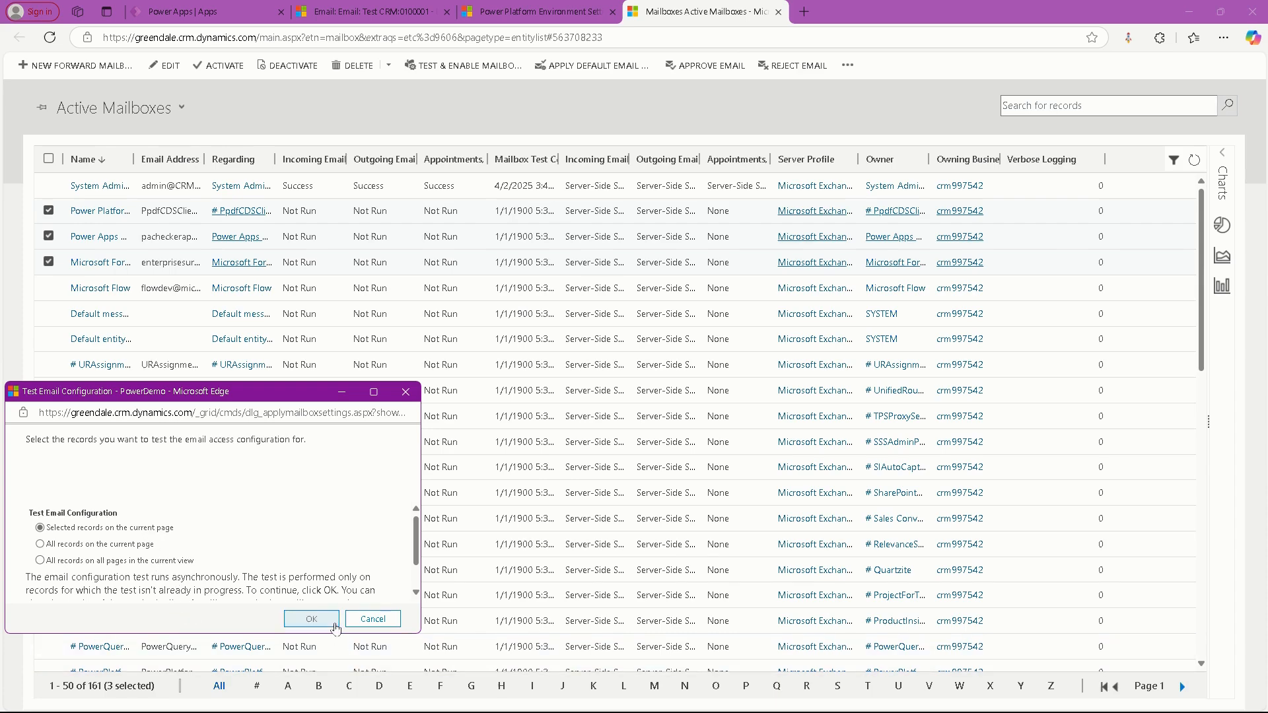
{"action": "mouse_move", "coordinate": [417, 543]}
{"action": "left_mouse_down"}
{"action": "mouse_move", "coordinate": [418, 569]}
{"action": "mouse_move", "coordinate": [418, 543]}
{"action": "left_mouse_up"}
{"action": "left_click", "coordinate": [311, 619]}
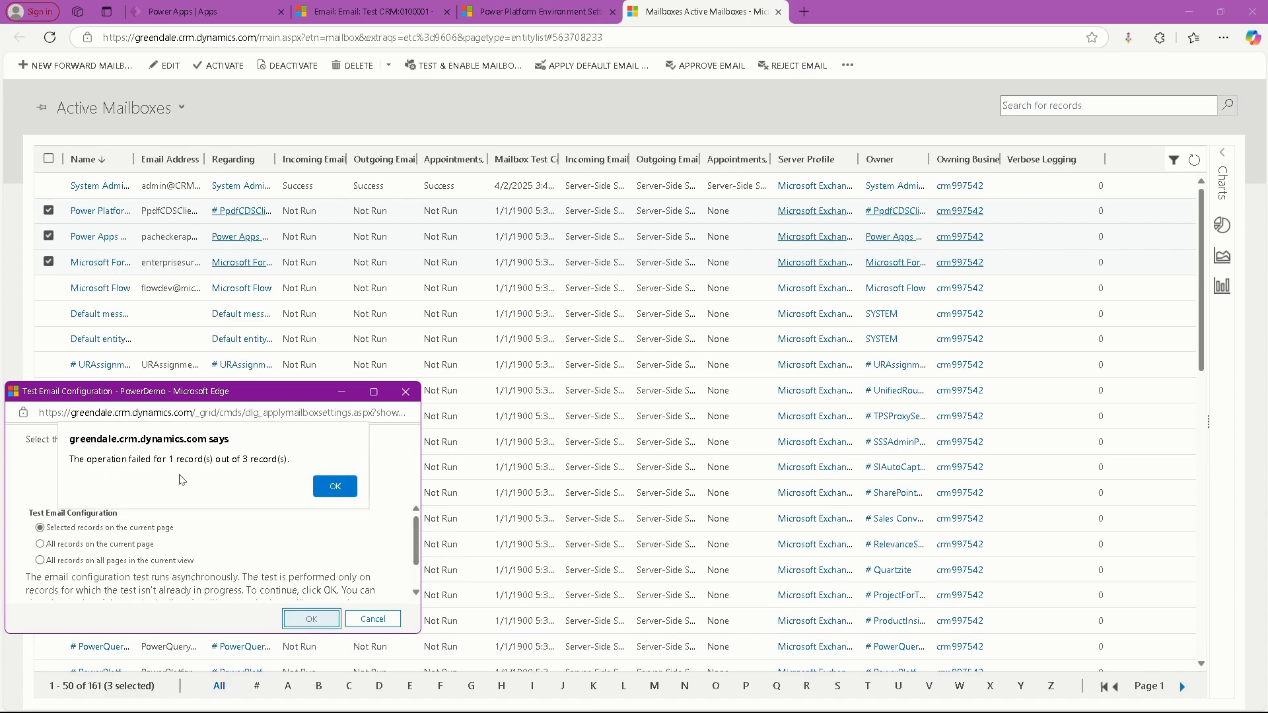
{"action": "left_click", "coordinate": [316, 487]}
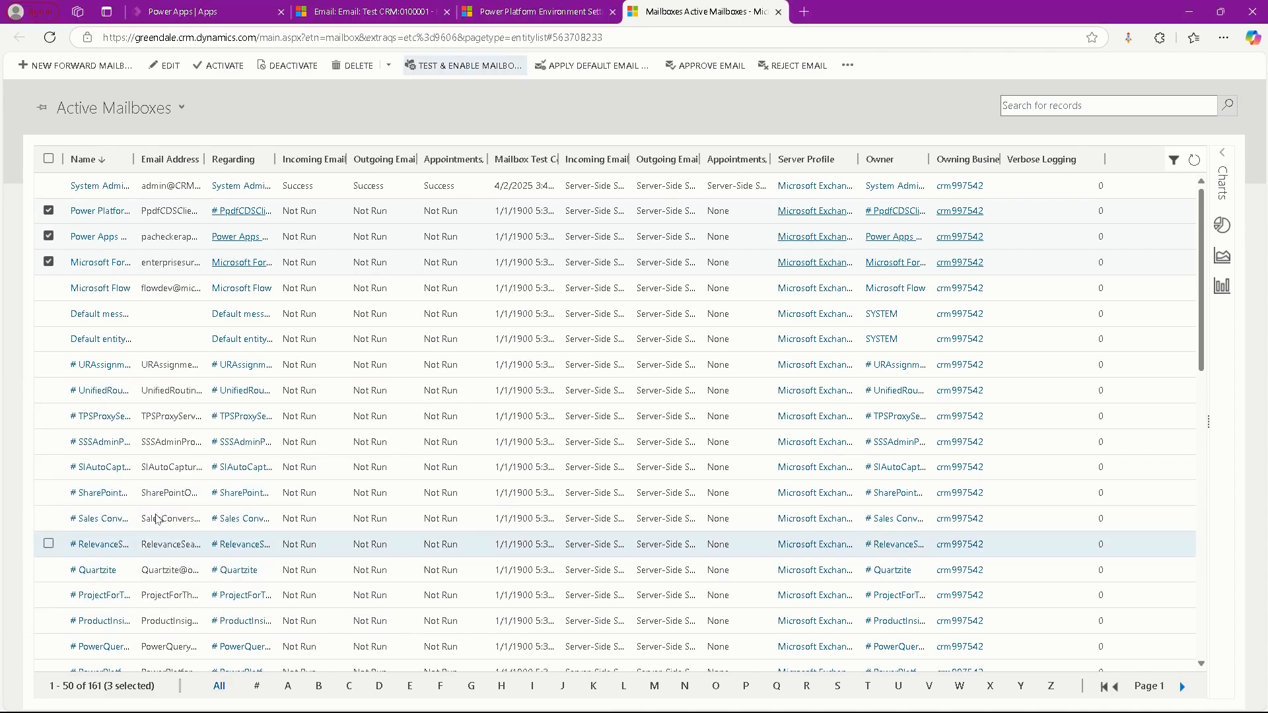
Refresh the Active Mailboxes list and review the incoming and outgoing email statuses of the tested mailboxes
{"action": "left_click", "coordinate": [1194, 161]}
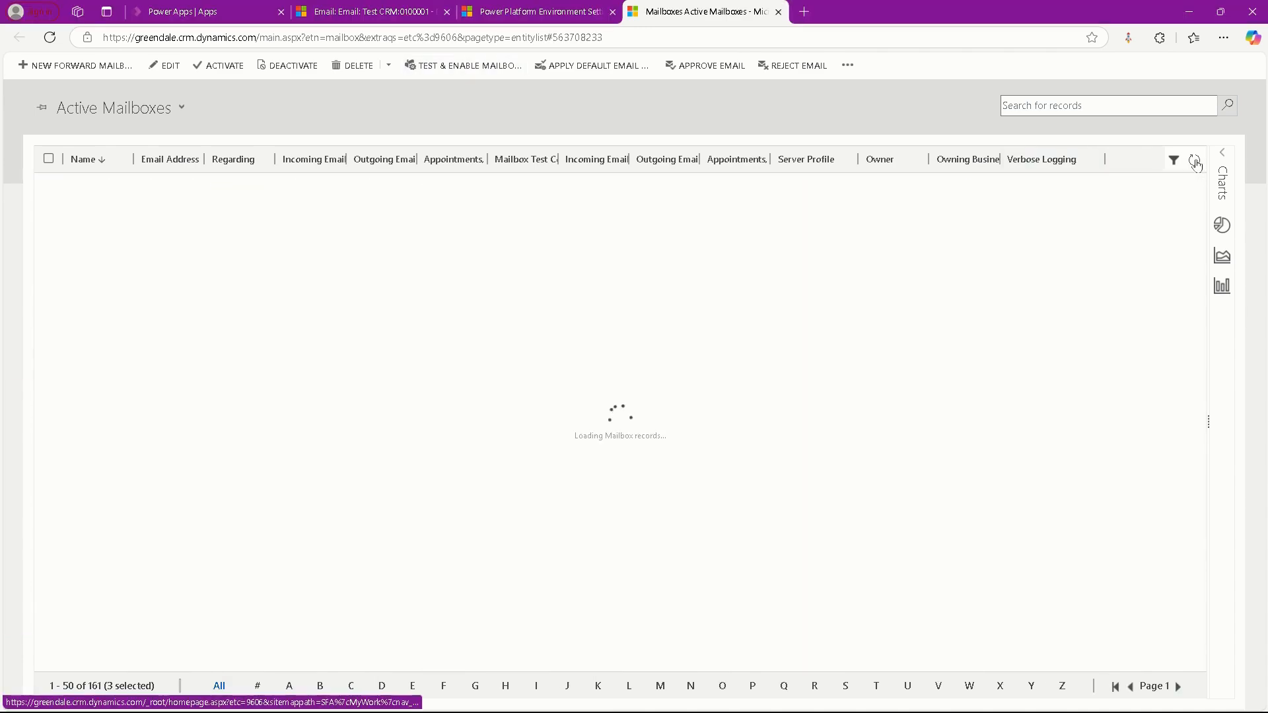
{"action": "left_click", "coordinate": [1194, 160]}
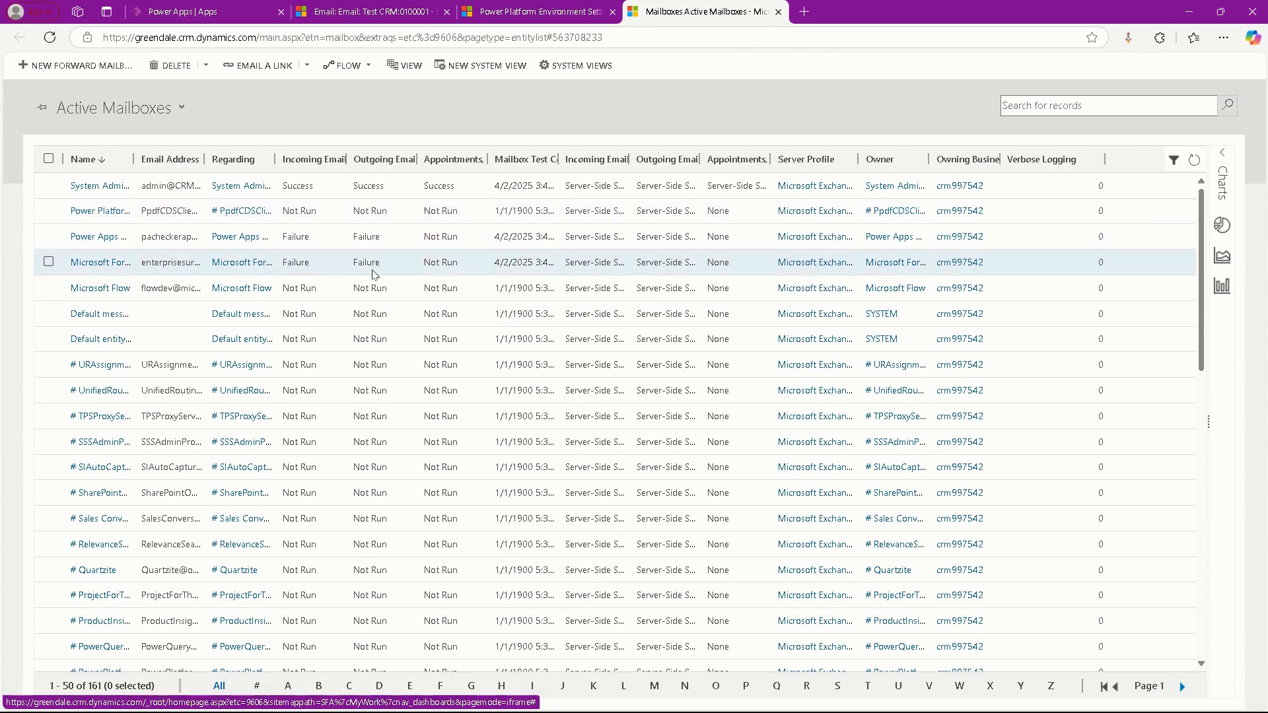
{"action": "scroll", "coordinate": [390, 429], "scroll_direction": "down", "scroll_amount": 8}
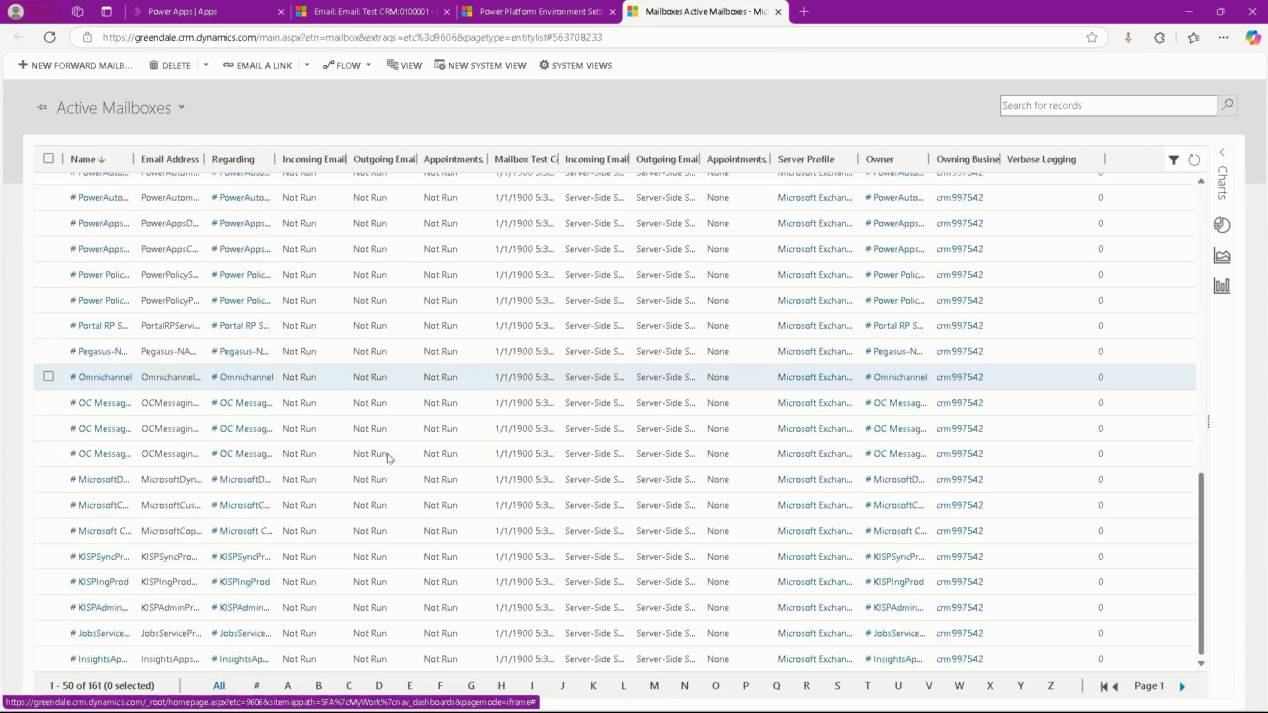
{"action": "scroll", "coordinate": [399, 454], "scroll_direction": "up", "scroll_amount": 8}
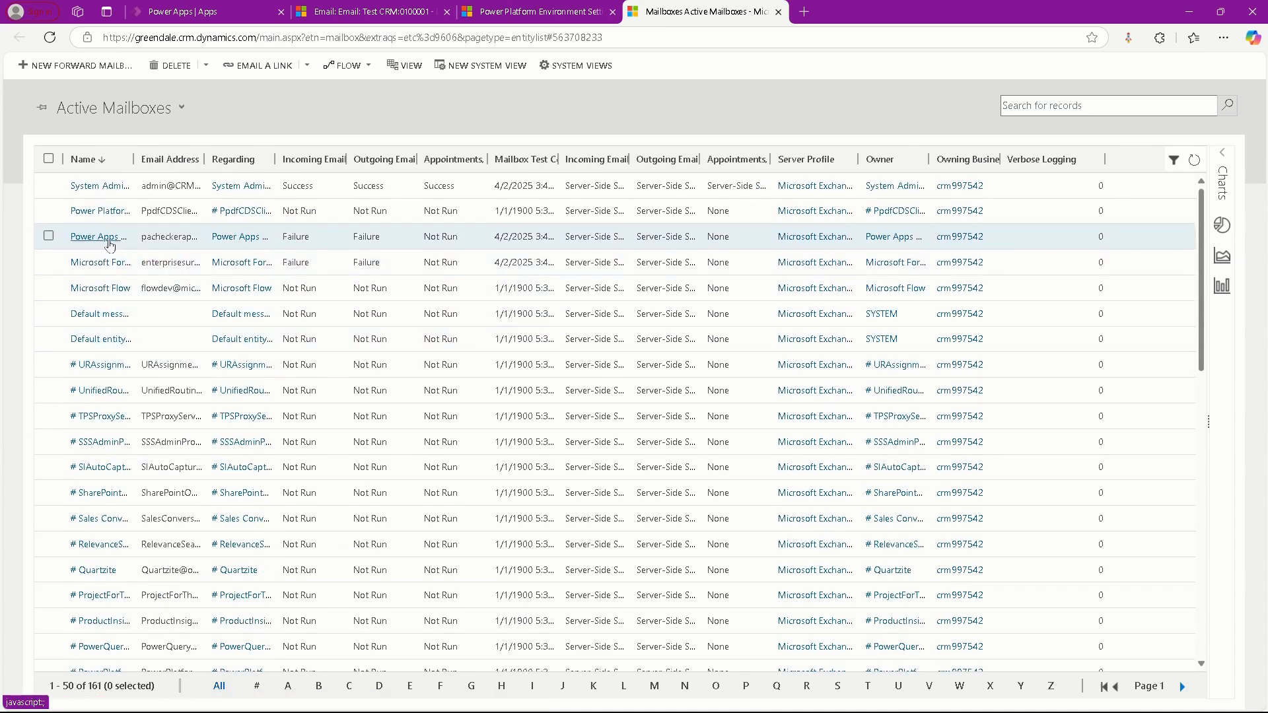
Open the Power Apps Checker Application mailbox, review its email address and configuration test alerts, and close it
{"action": "left_click", "coordinate": [109, 243]}
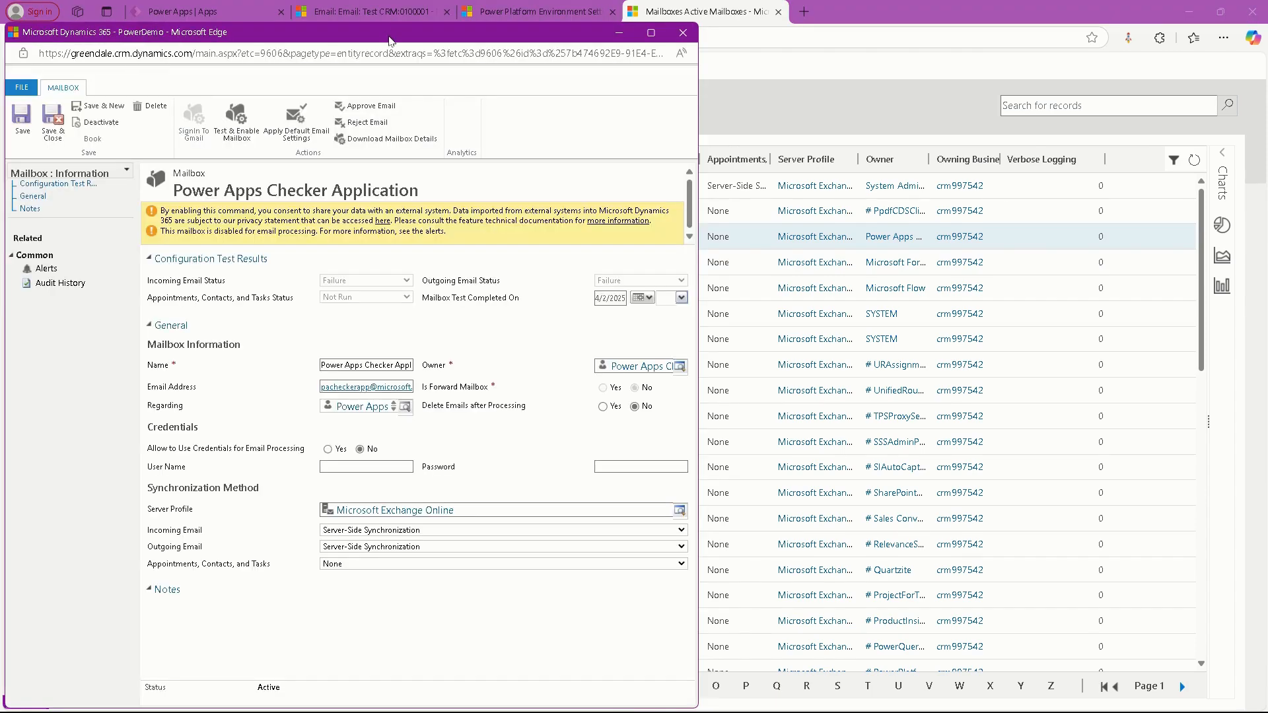
{"action": "left_click_drag", "start_coordinate": [390, 41], "coordinate": [519, 44]}
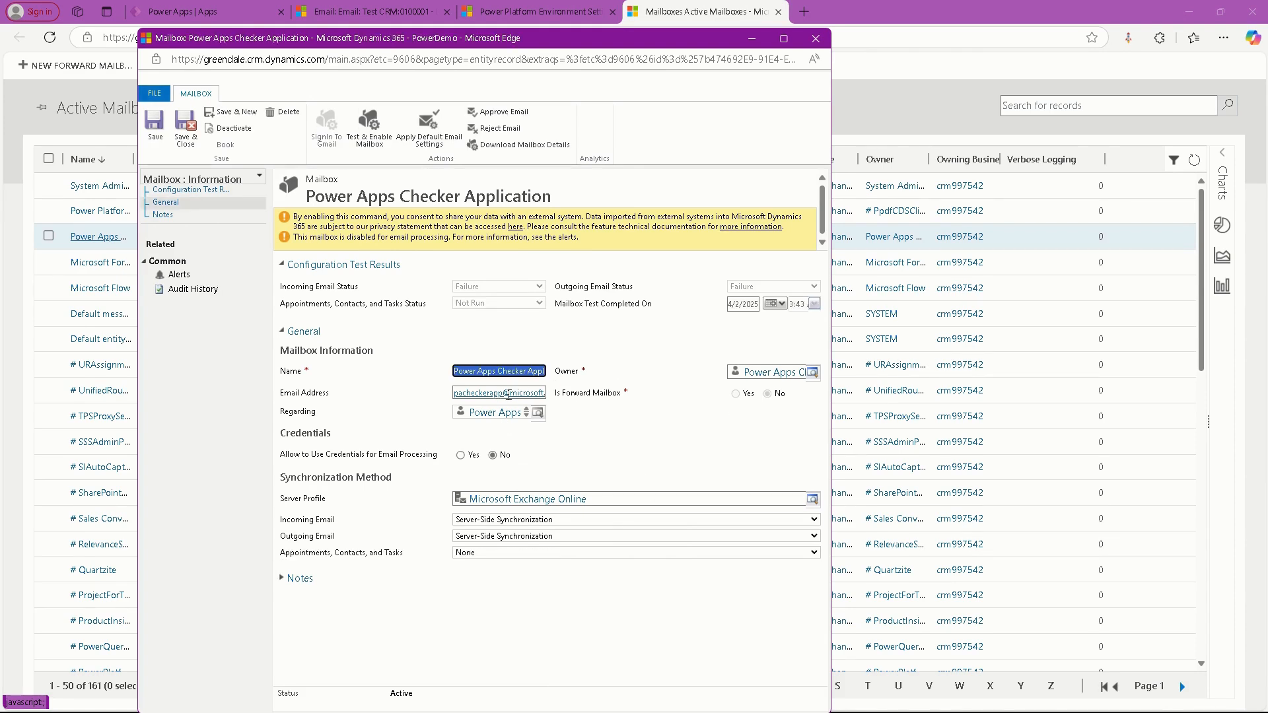
{"action": "left_click_drag", "start_coordinate": [509, 394], "coordinate": [588, 412]}
{"action": "left_click", "coordinate": [610, 459]}
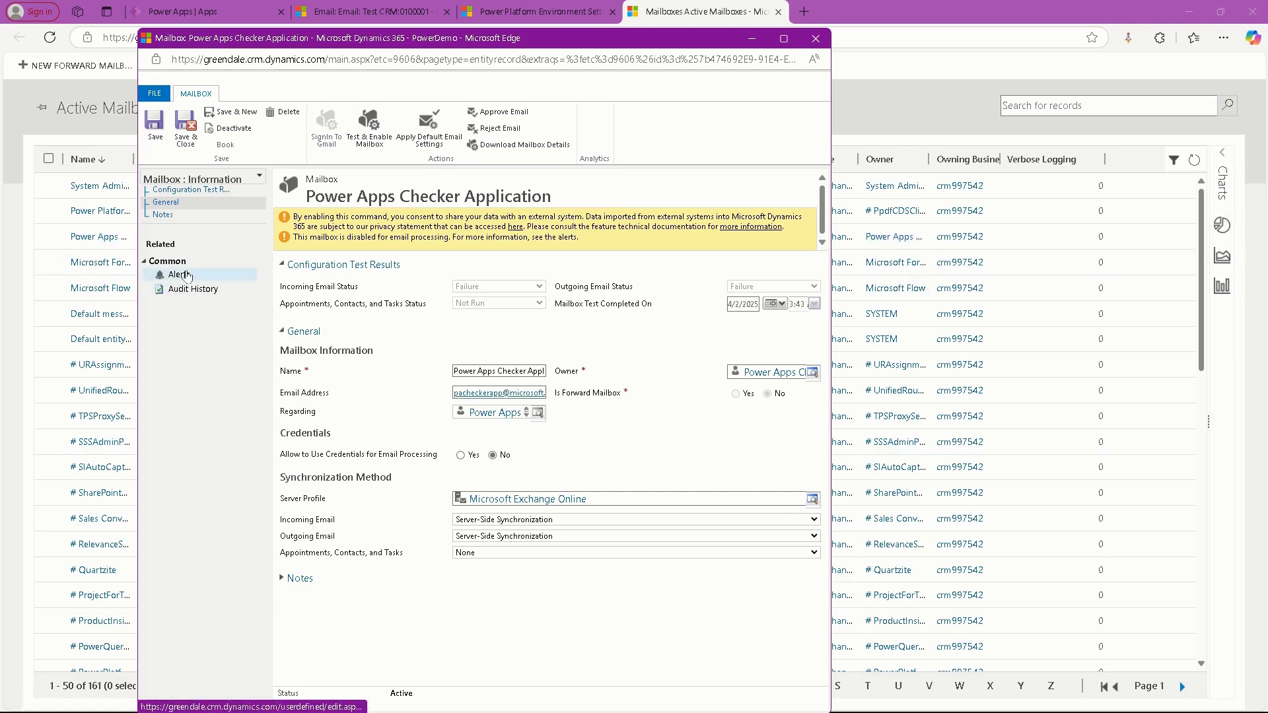
{"action": "left_click", "coordinate": [185, 275]}
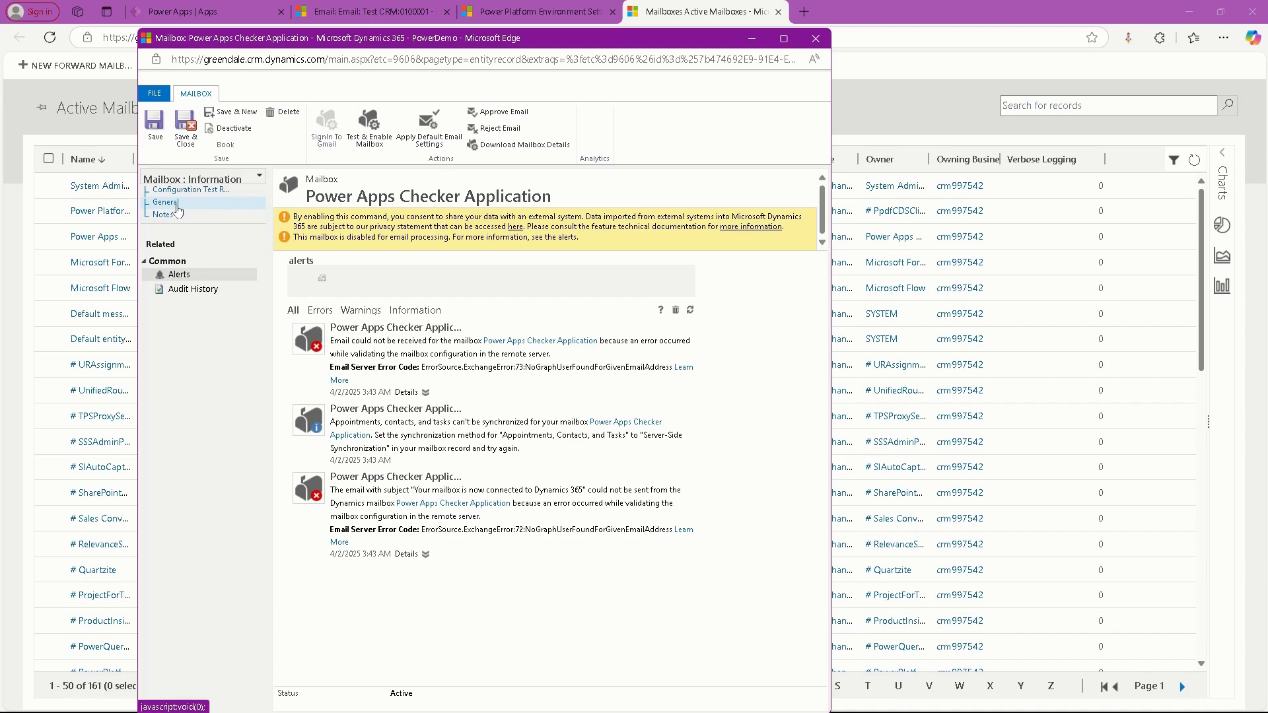
{"action": "left_click", "coordinate": [177, 210]}
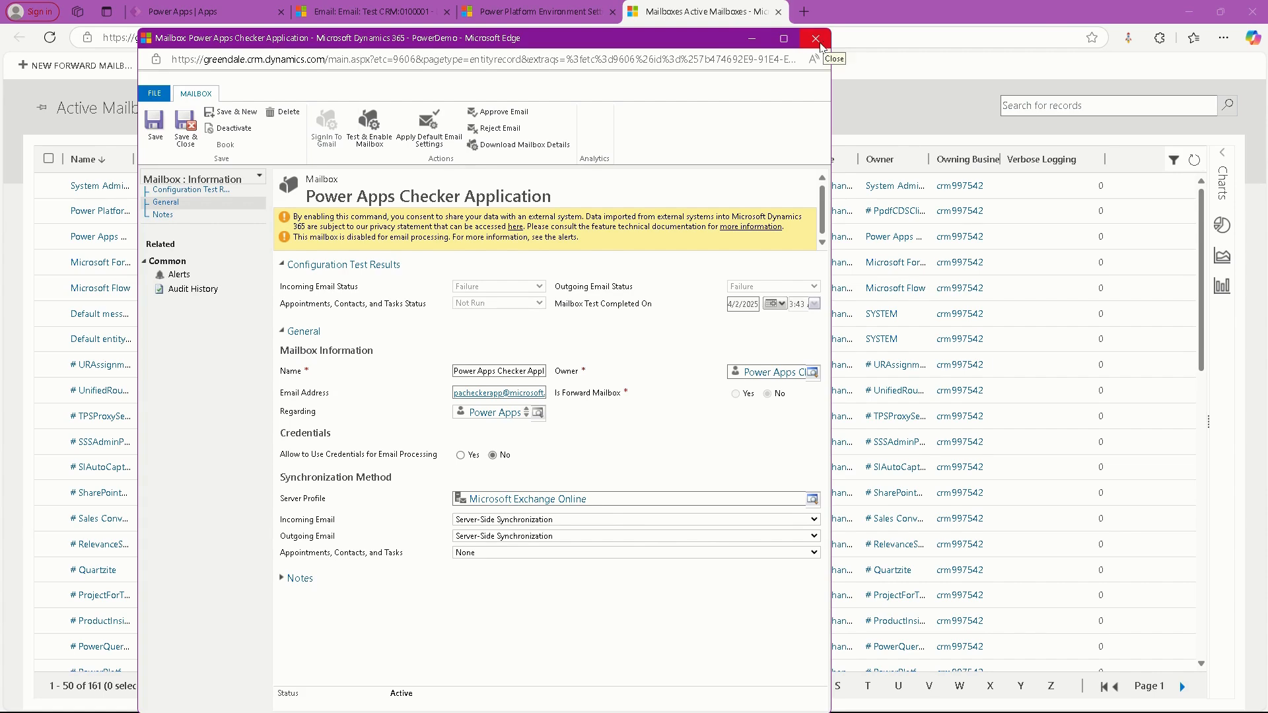
{"action": "left_click", "coordinate": [816, 44]}
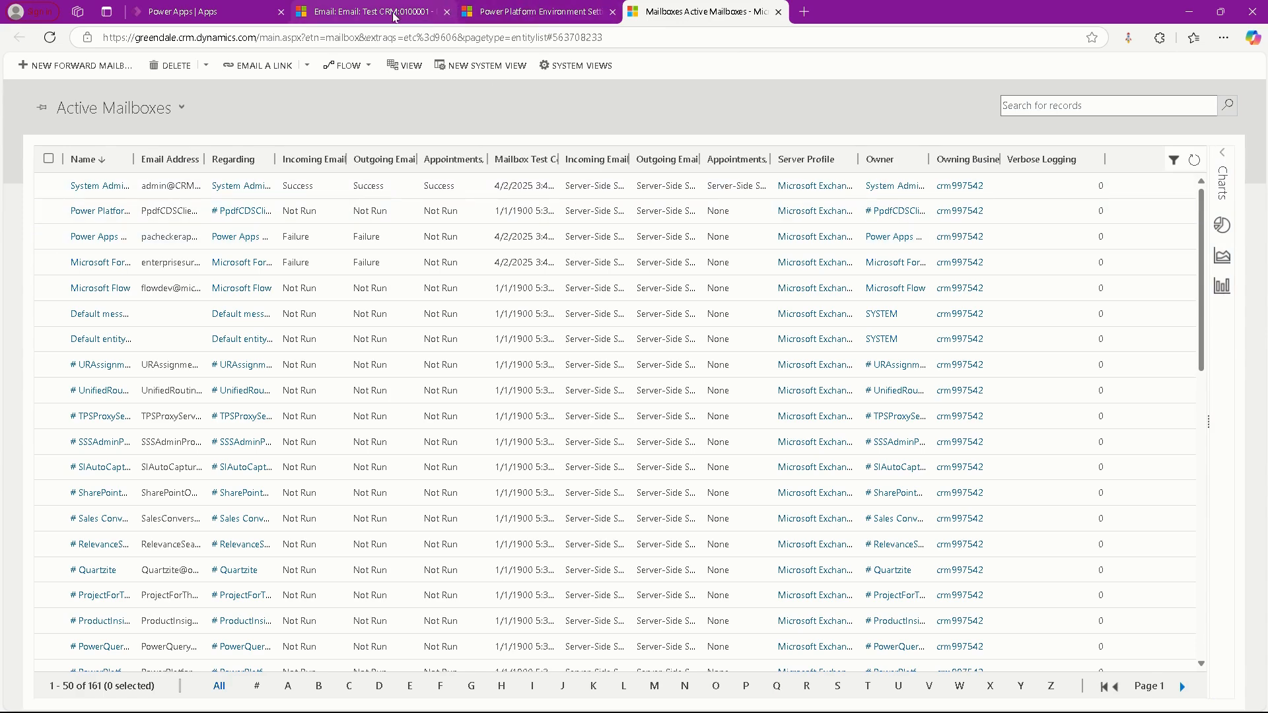
Switch to the Test CRM:0100001 email, refresh it to check its status reason, and return to the related contact
{"action": "left_click", "coordinate": [364, 9]}
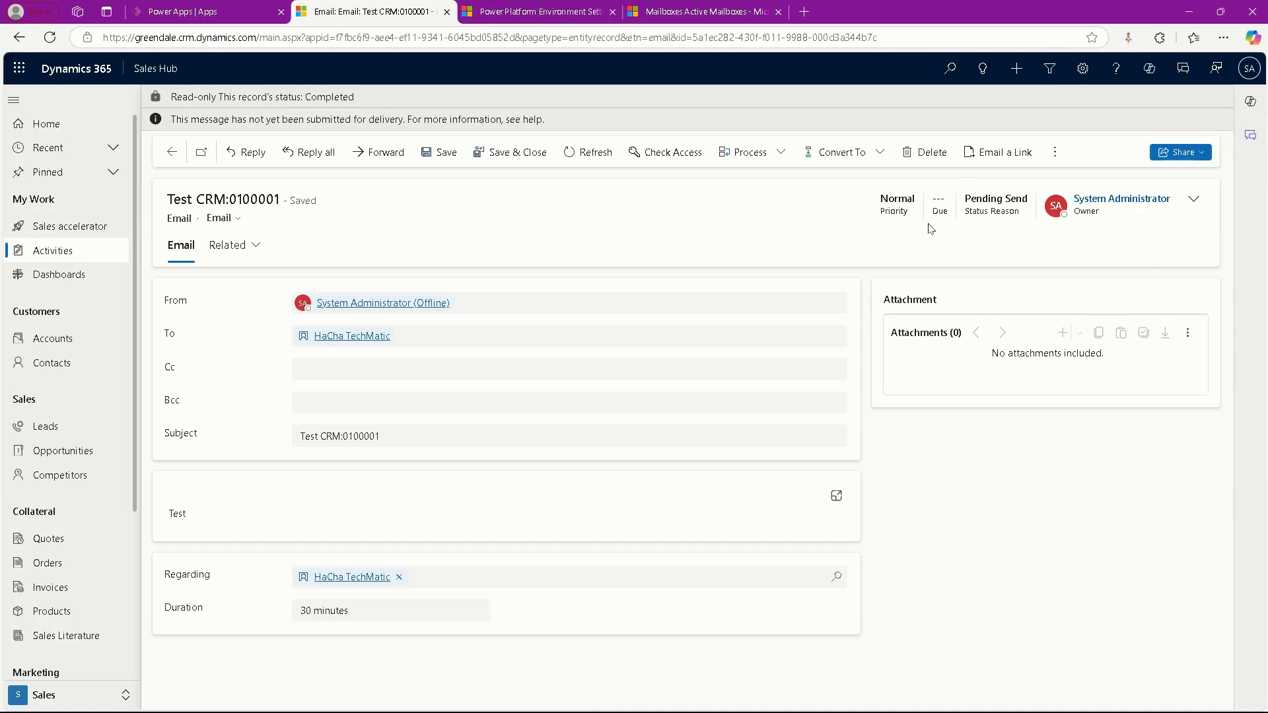
{"action": "left_click", "coordinate": [582, 153]}
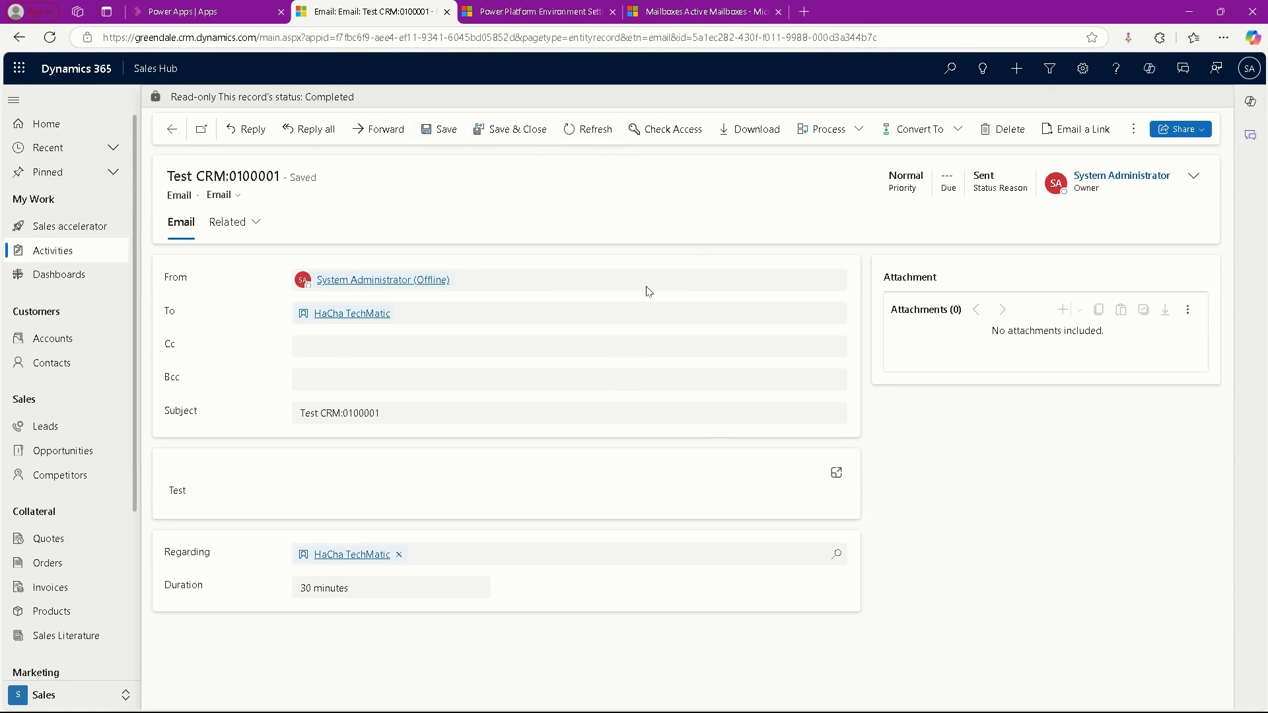
{"action": "left_click", "coordinate": [173, 132]}
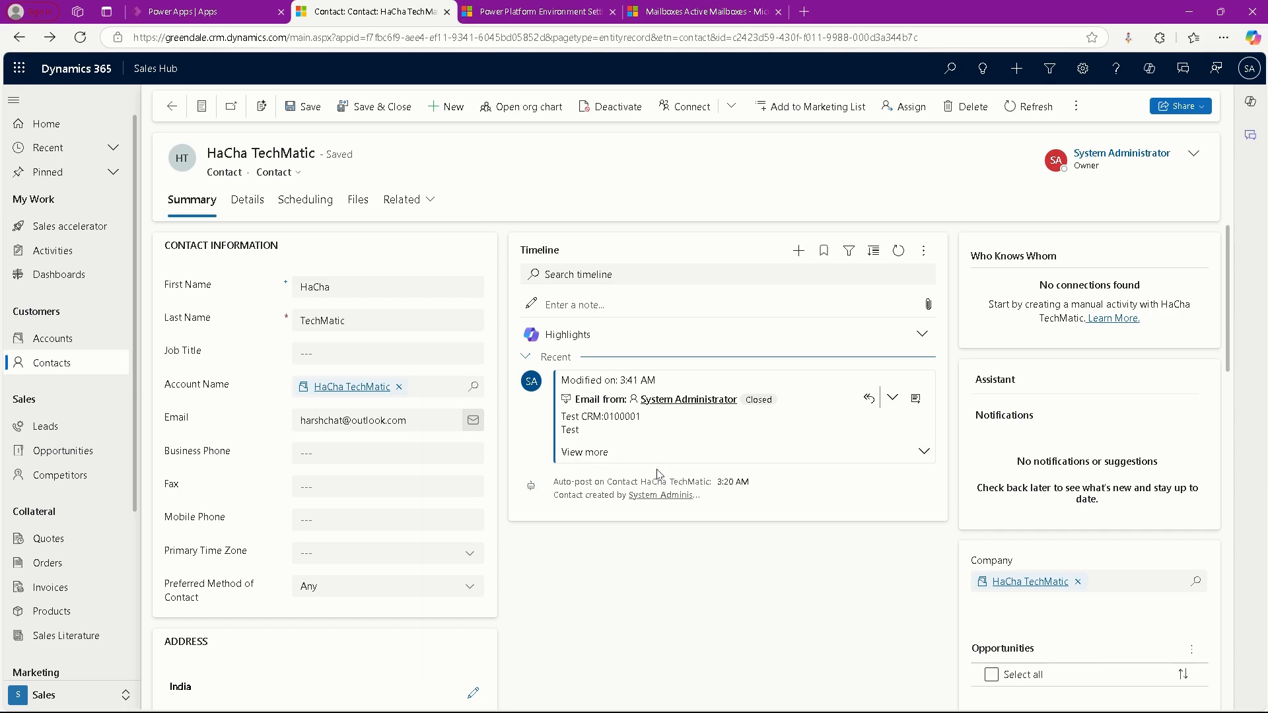
Refresh the contact, inspect the Test CRM:0100001 email from its timeline, and return to the contact record
{"action": "left_click", "coordinate": [584, 456]}
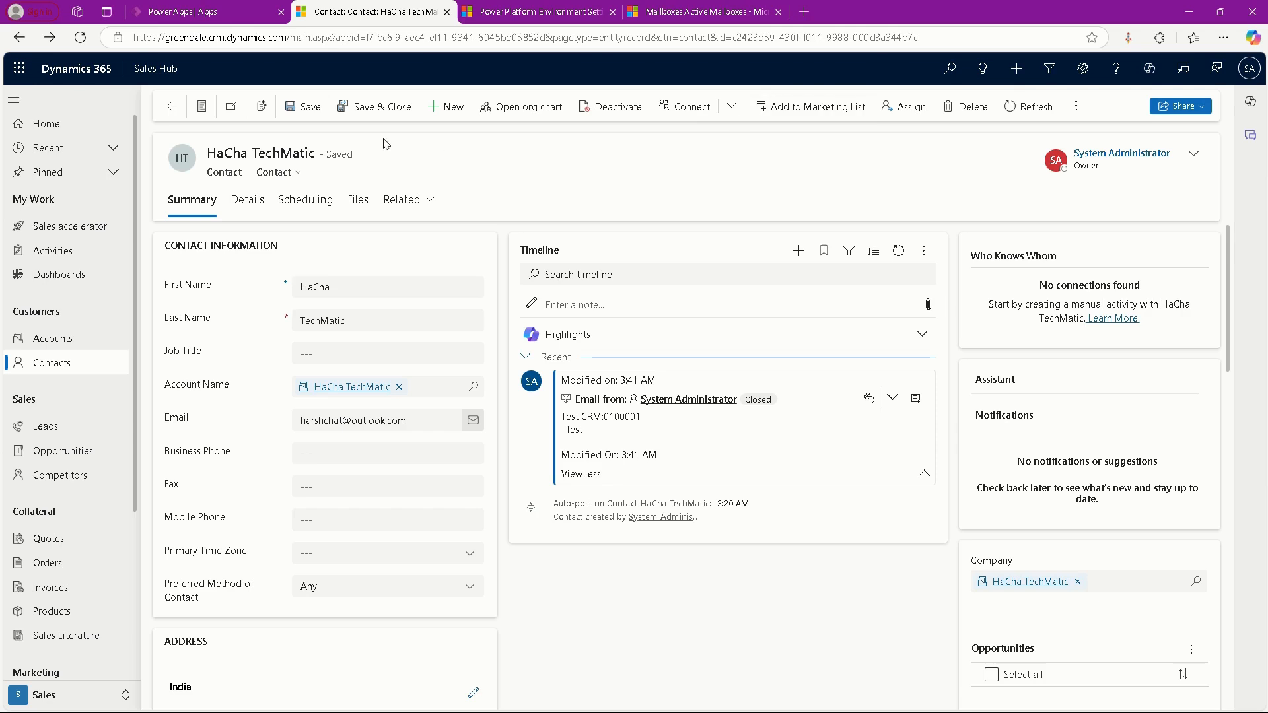
{"action": "left_click", "coordinate": [1027, 107]}
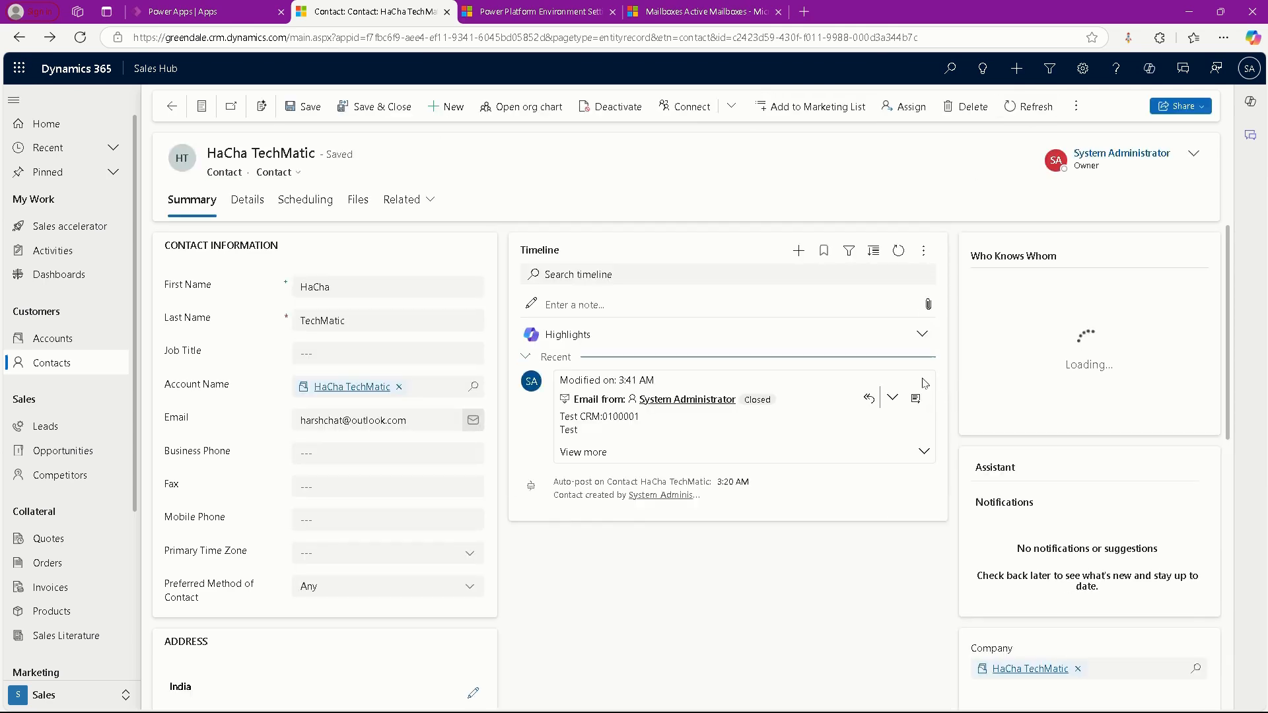
{"action": "left_click", "coordinate": [916, 398]}
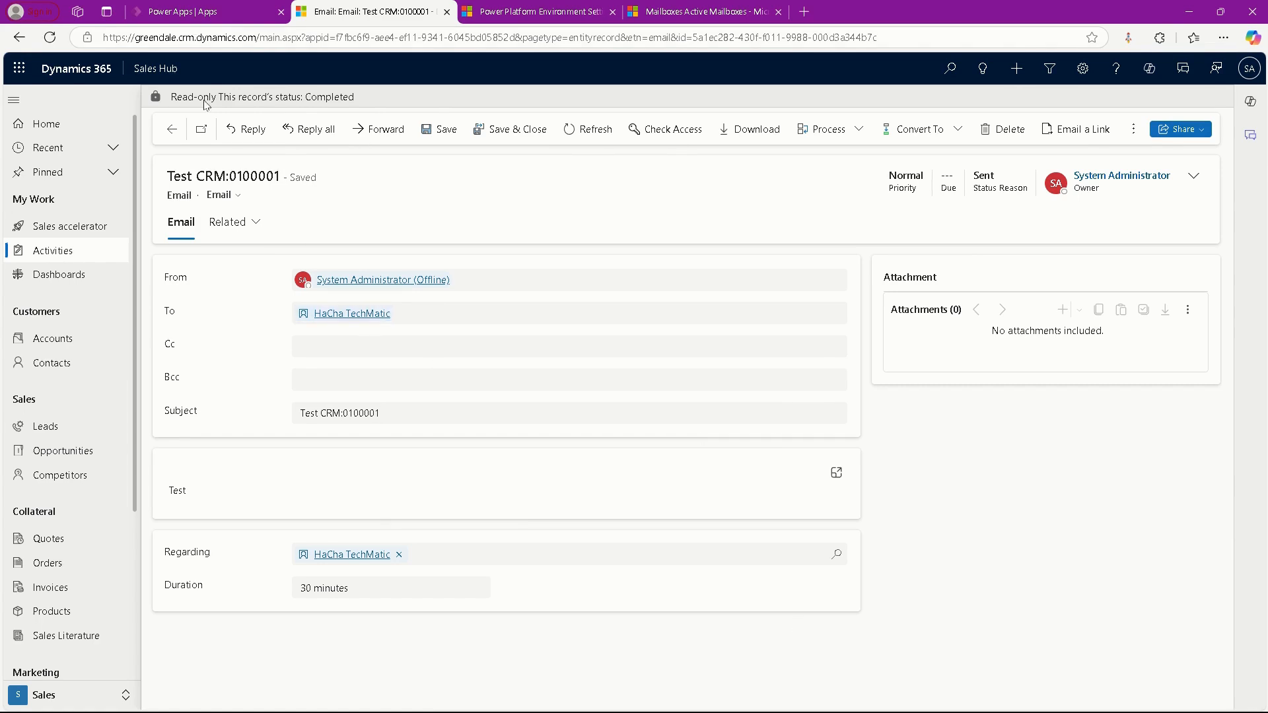
{"action": "left_click", "coordinate": [172, 128]}
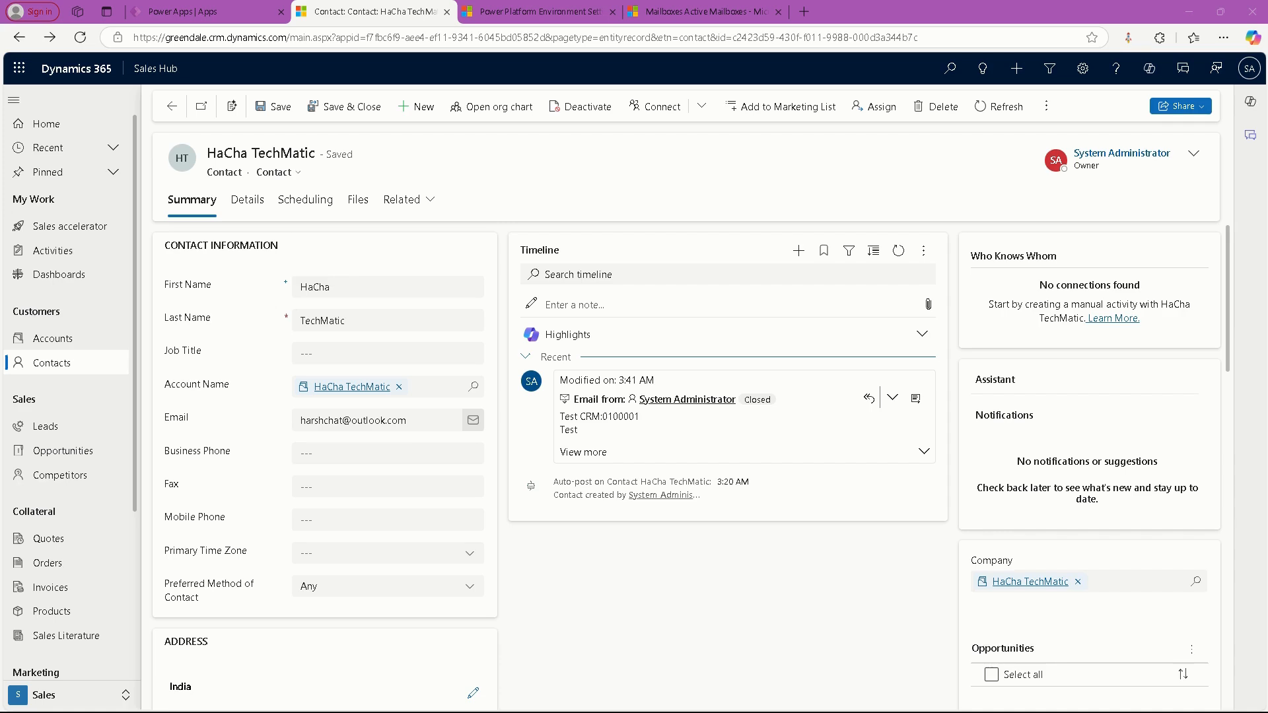
Switch to the recipient's Outlook mailbox, read the Test CRM:0100001 message in Junk Email, and return to the Dynamics 365 contact
{"action": "left_click_drag", "start_coordinate": [0, 264], "coordinate": [769, 277]}
{"action": "left_click", "coordinate": [964, 268]}
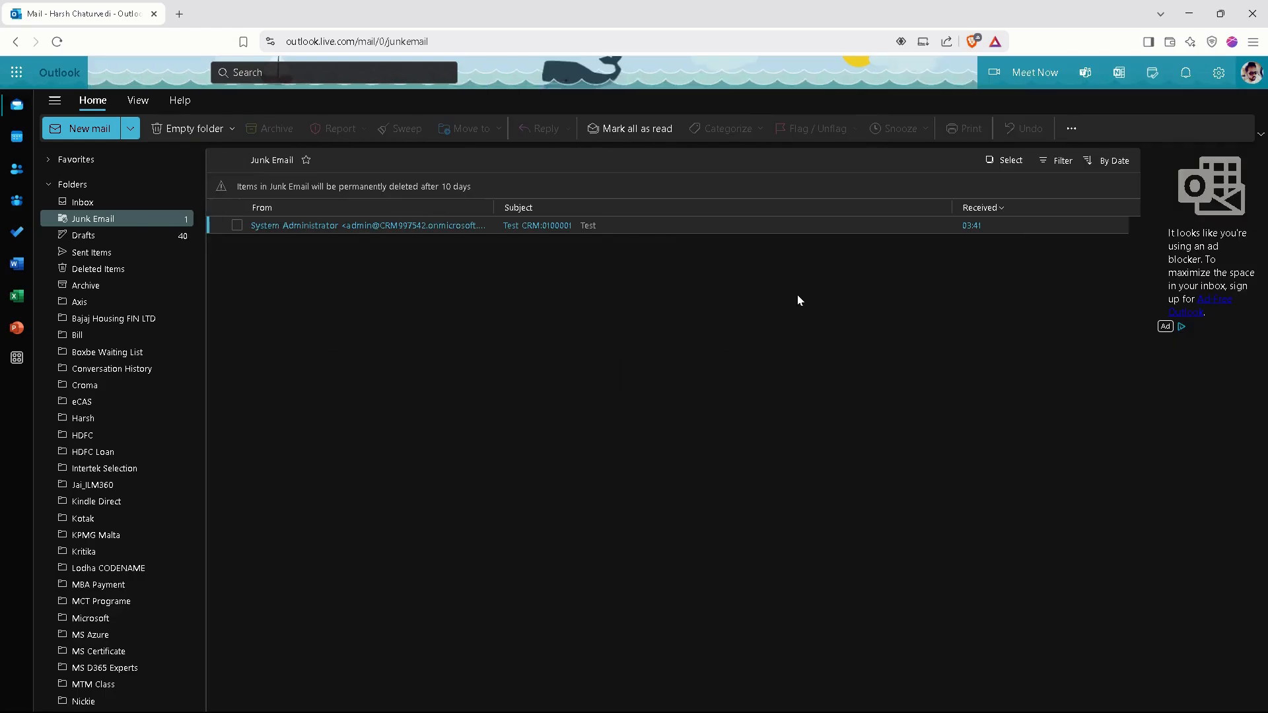
{"action": "left_click", "coordinate": [352, 225]}
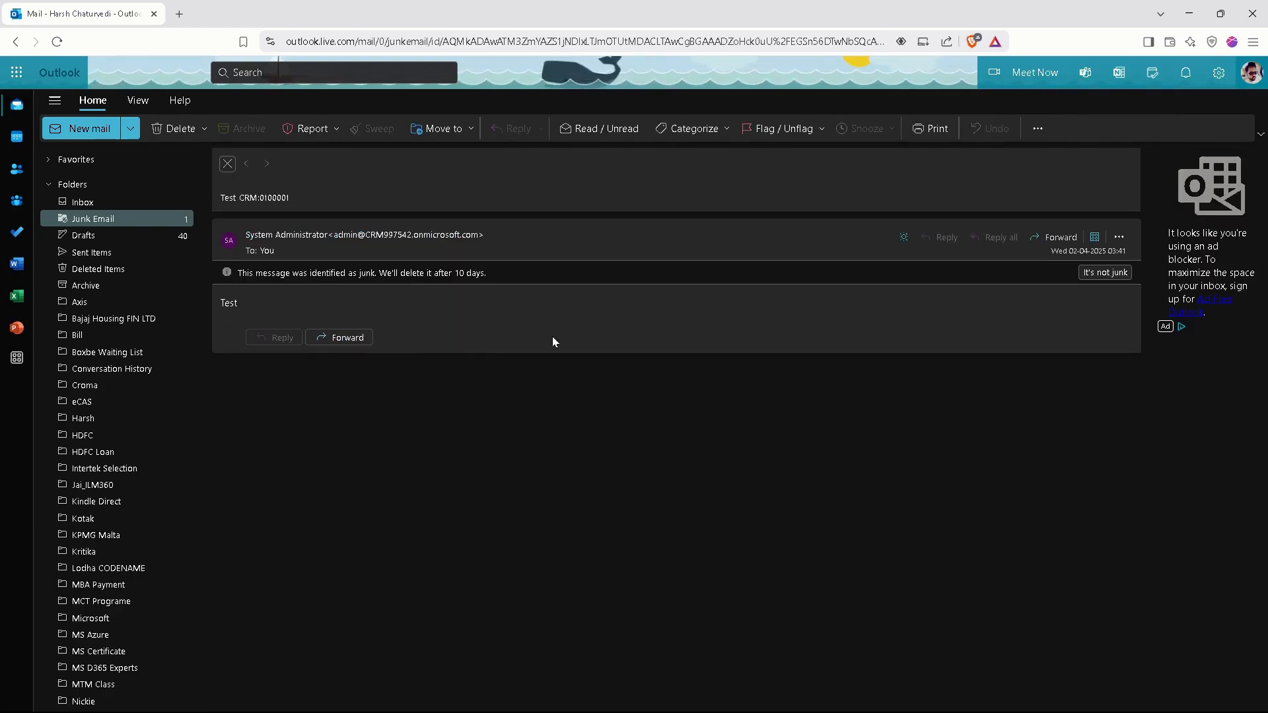
{"action": "left_click", "coordinate": [1188, 16]}
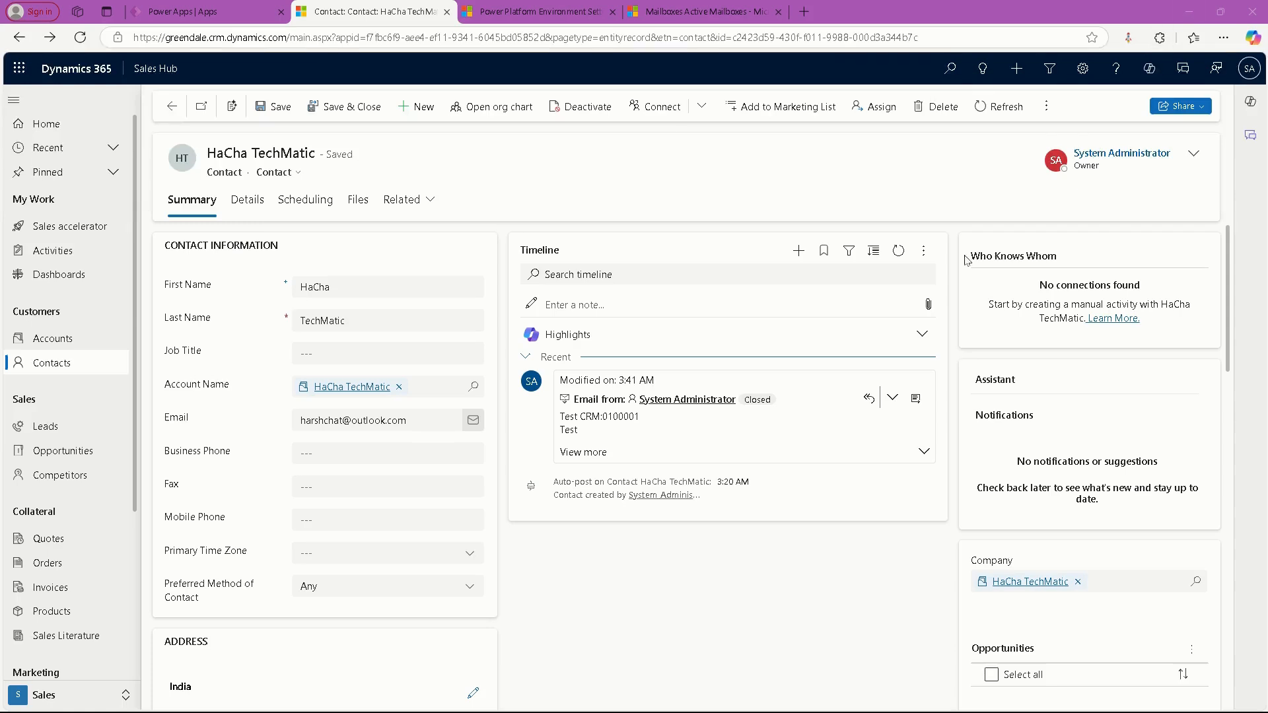
Start a new email activity from the contact's timeline and set its subject to "Second Test of Email"
{"action": "left_click", "coordinate": [798, 252]}
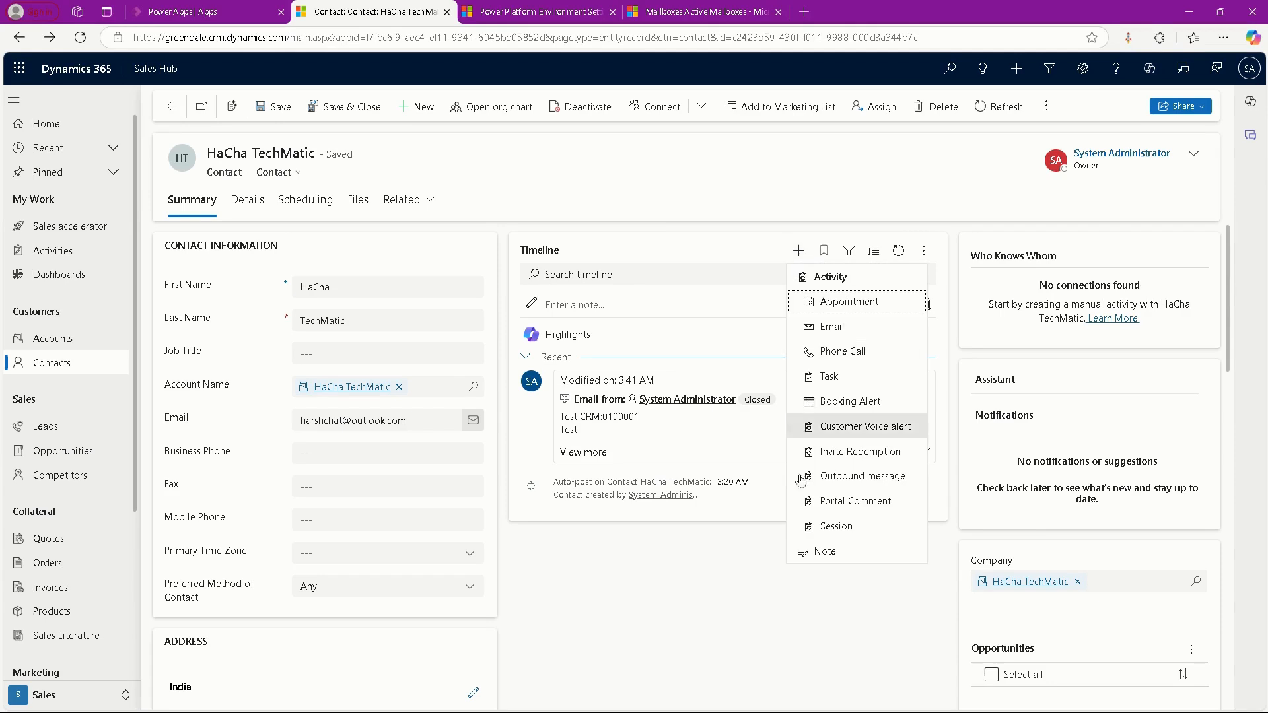
{"action": "left_click", "coordinate": [852, 328]}
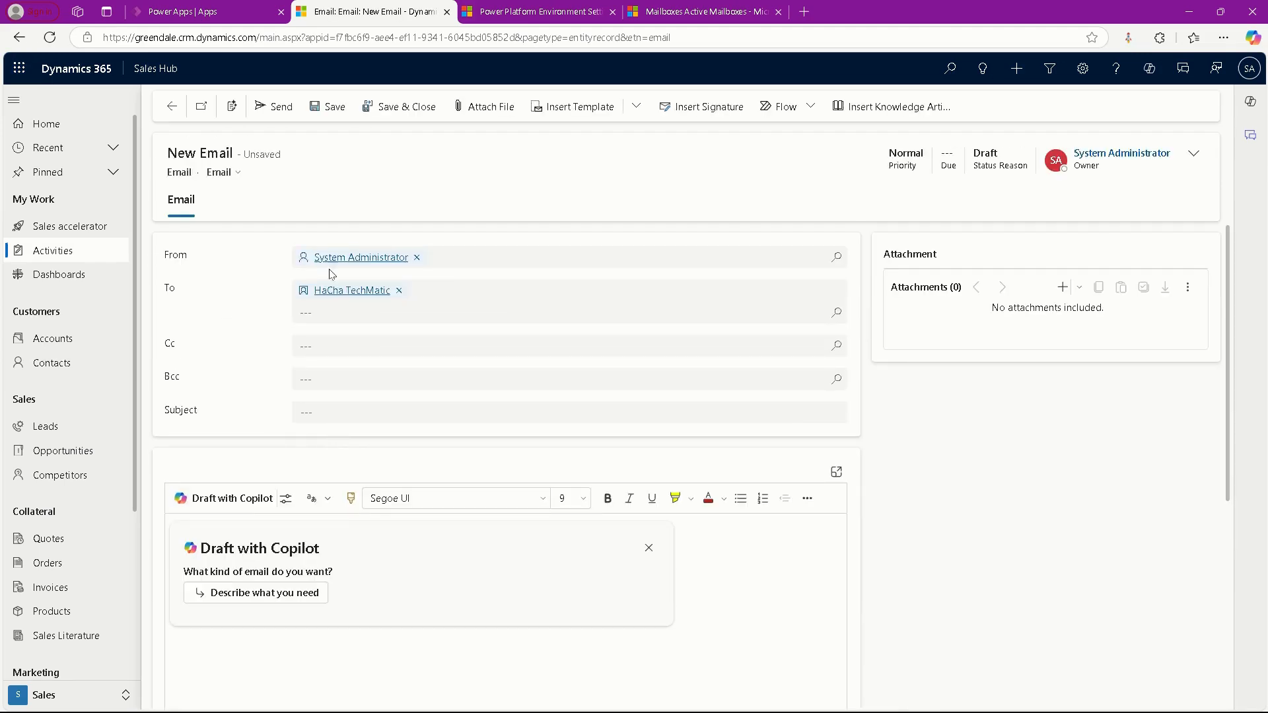
{"action": "left_click", "coordinate": [355, 347]}
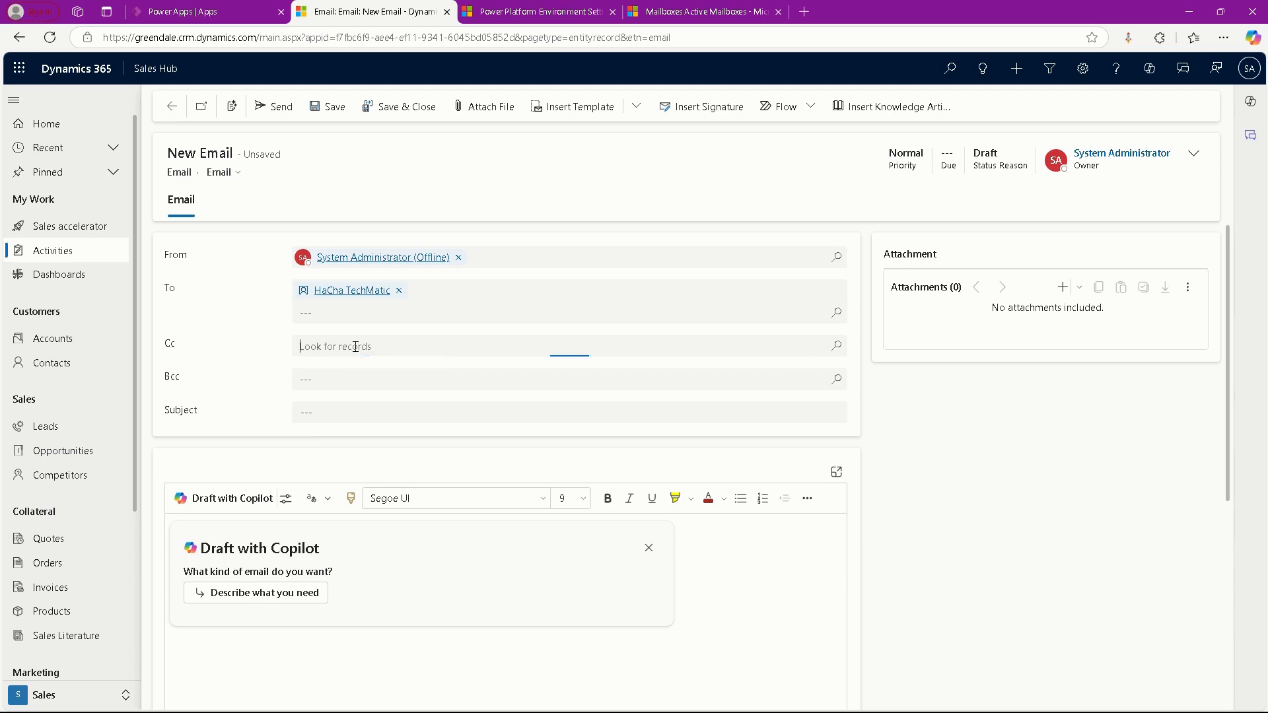
{"action": "left_click", "coordinate": [256, 377]}
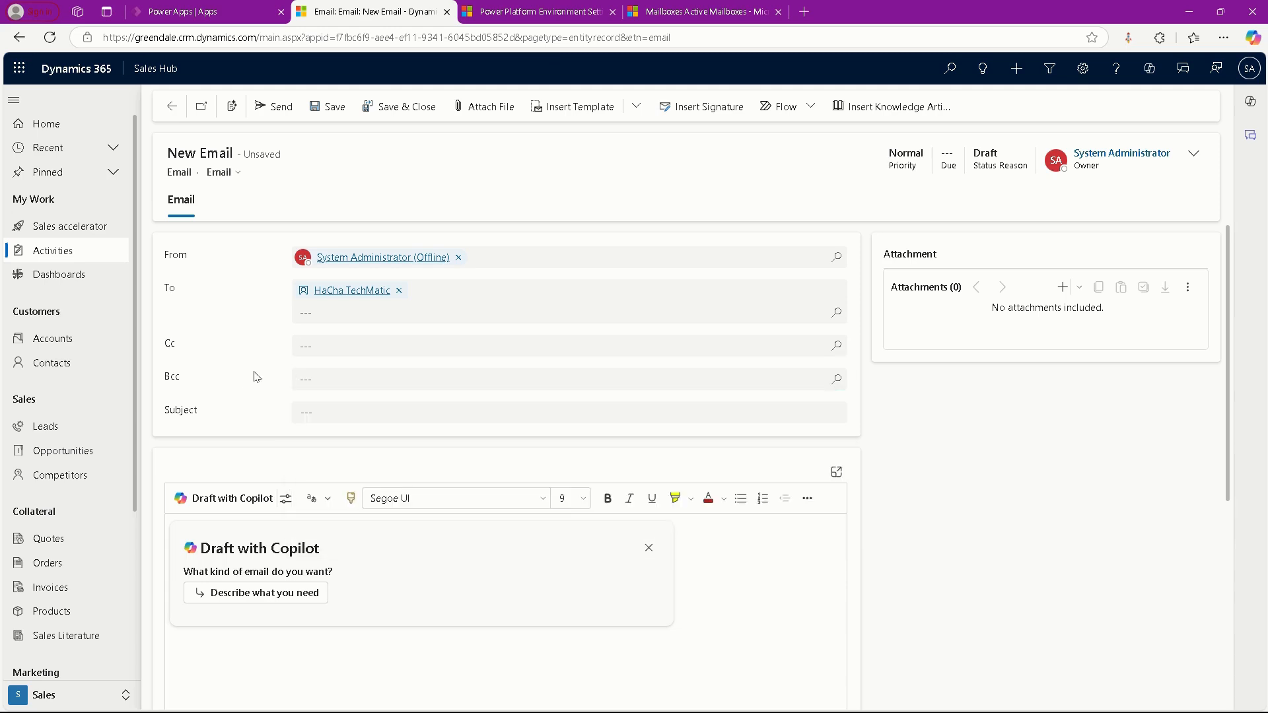
{"action": "left_click", "coordinate": [337, 413]}
{"action": "type", "text": "Sec"}
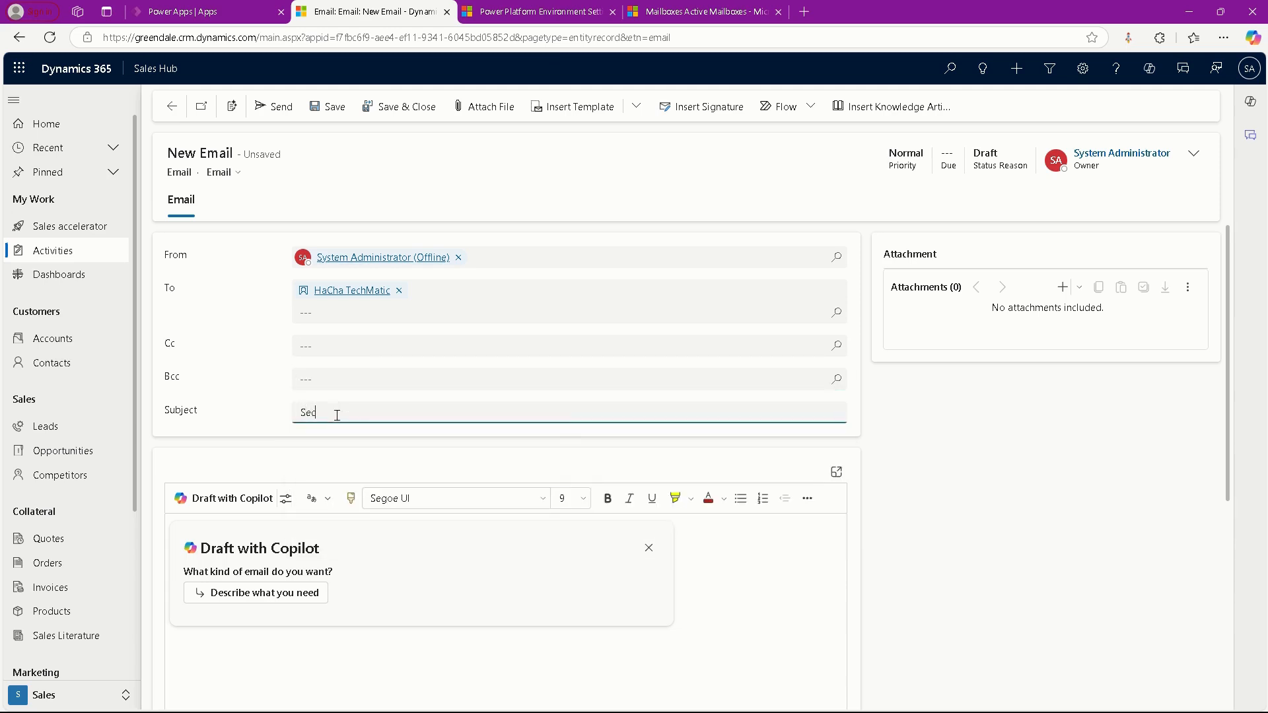
{"action": "type", "text": "ond Test of Email"}
{"action": "scroll", "coordinate": [363, 433], "scroll_direction": "down", "scroll_amount": 3}
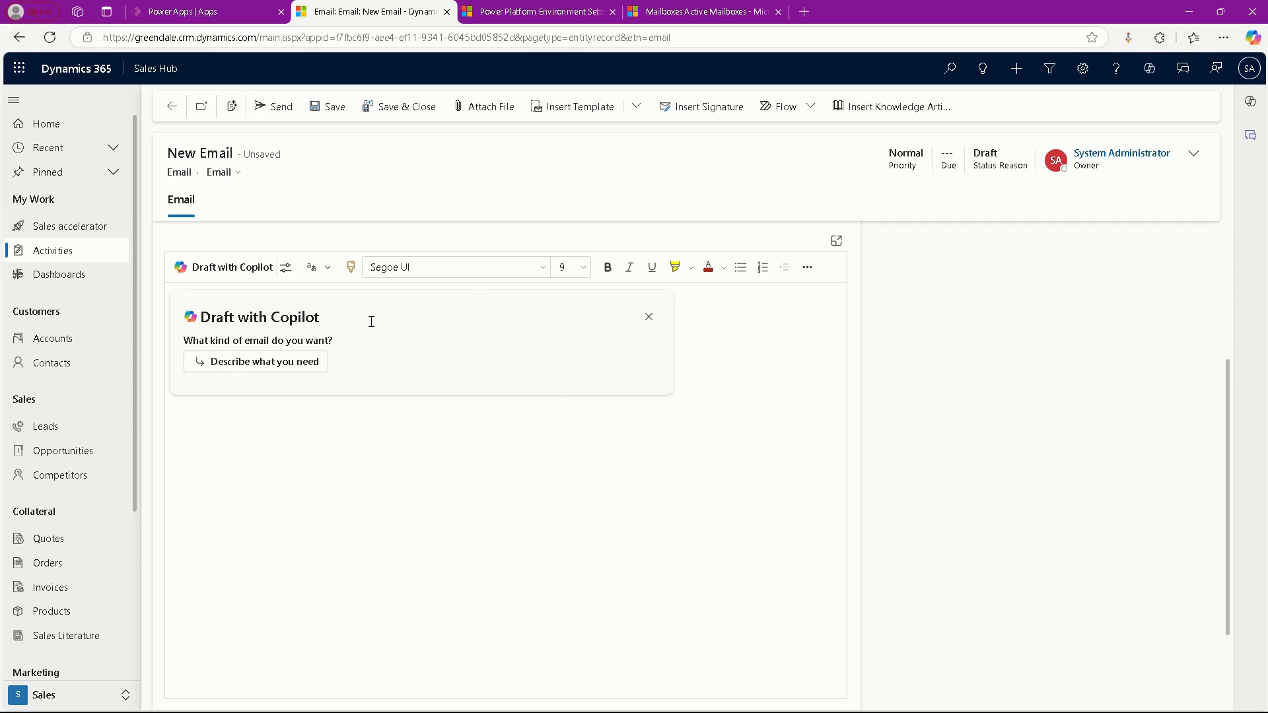
Generate a Copilot draft by describing a follow-up email about the test being done
{"action": "left_click", "coordinate": [298, 363]}
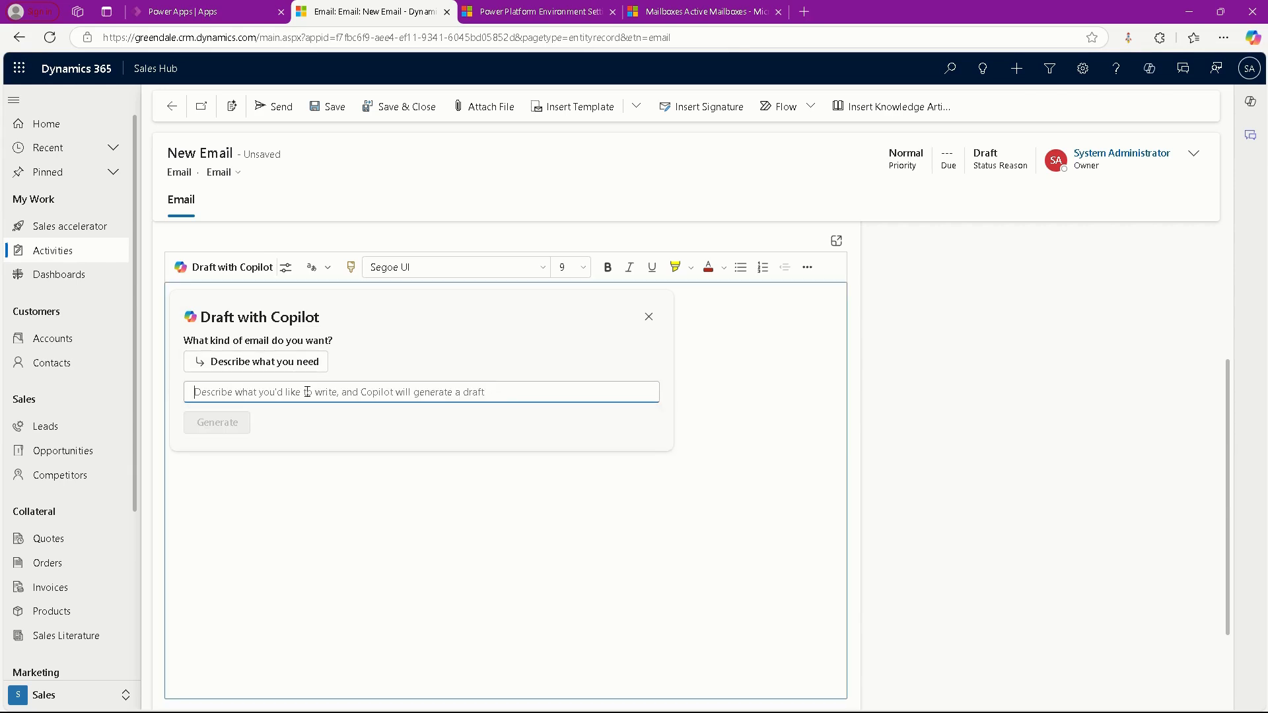
{"action": "type", "text": "Send a follow up ema"}
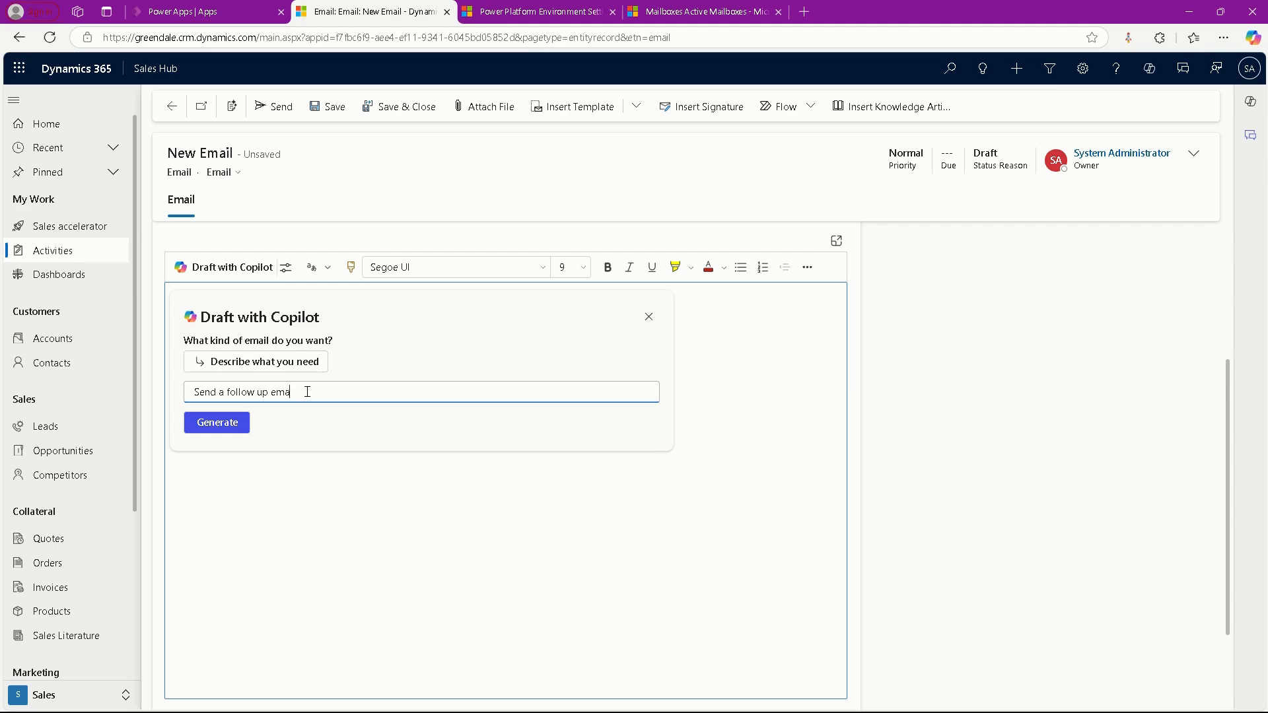
{"action": "type", "text": "the test being sone"}
{"action": "left_click", "coordinate": [245, 426]}
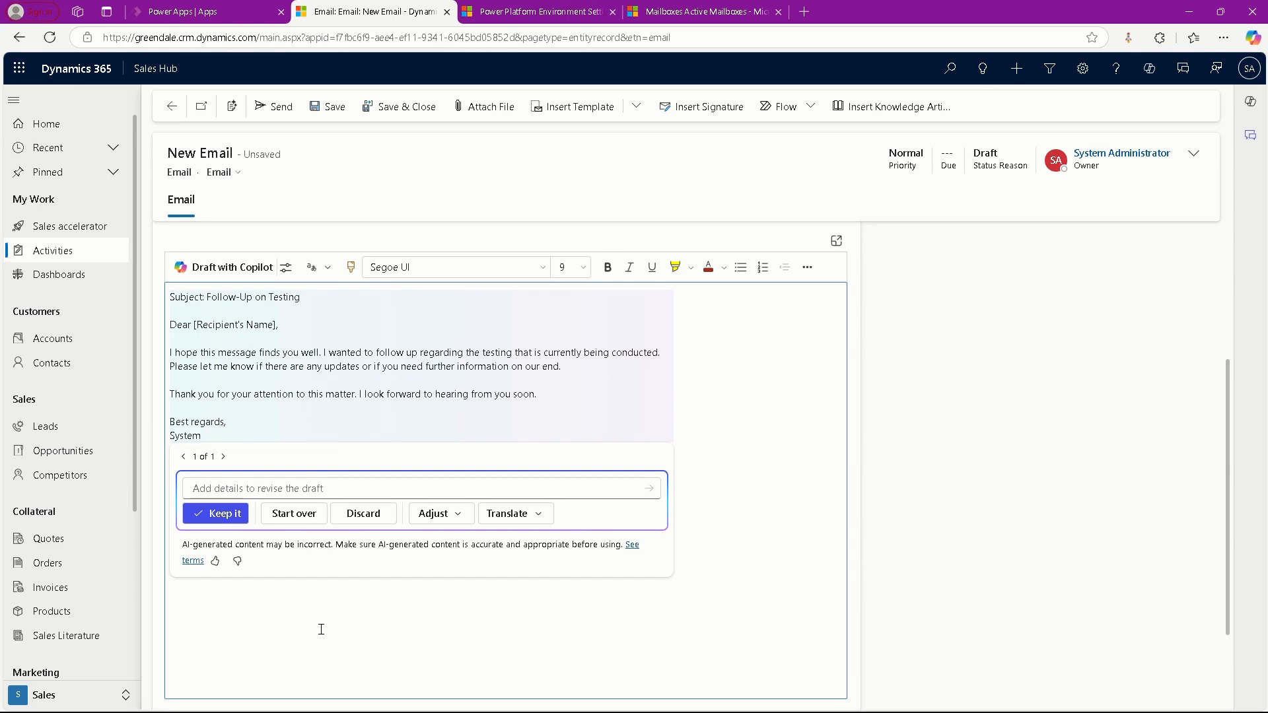
Translate the generated draft into French, and switch back to the original English text
{"action": "left_click", "coordinate": [536, 521]}
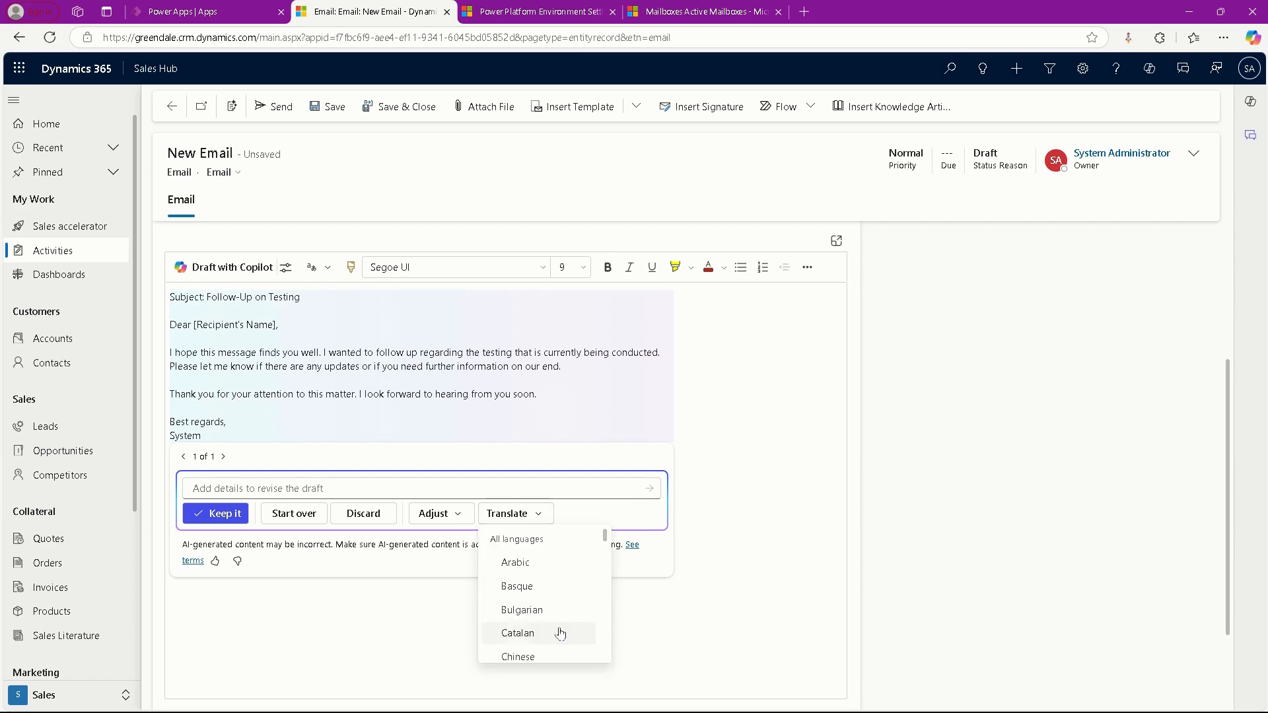
{"action": "scroll", "coordinate": [559, 634], "scroll_direction": "down", "scroll_amount": 5}
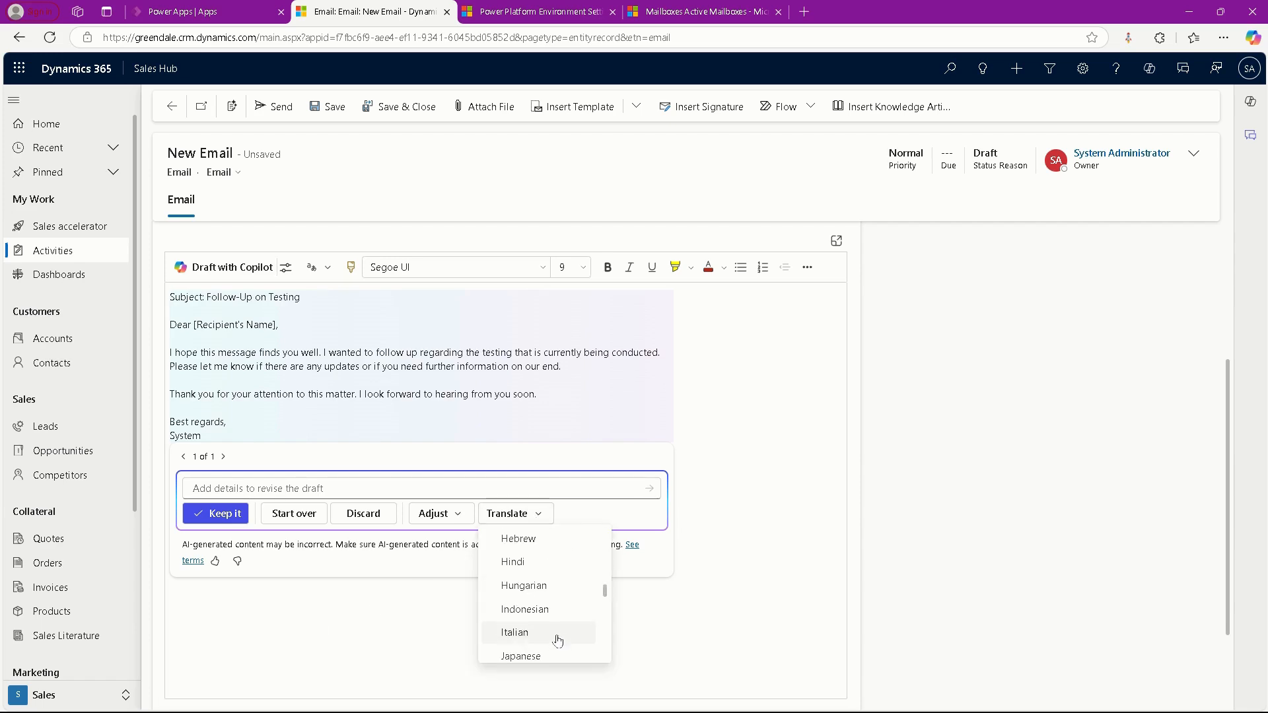
{"action": "scroll", "coordinate": [559, 634], "scroll_direction": "down", "scroll_amount": 6}
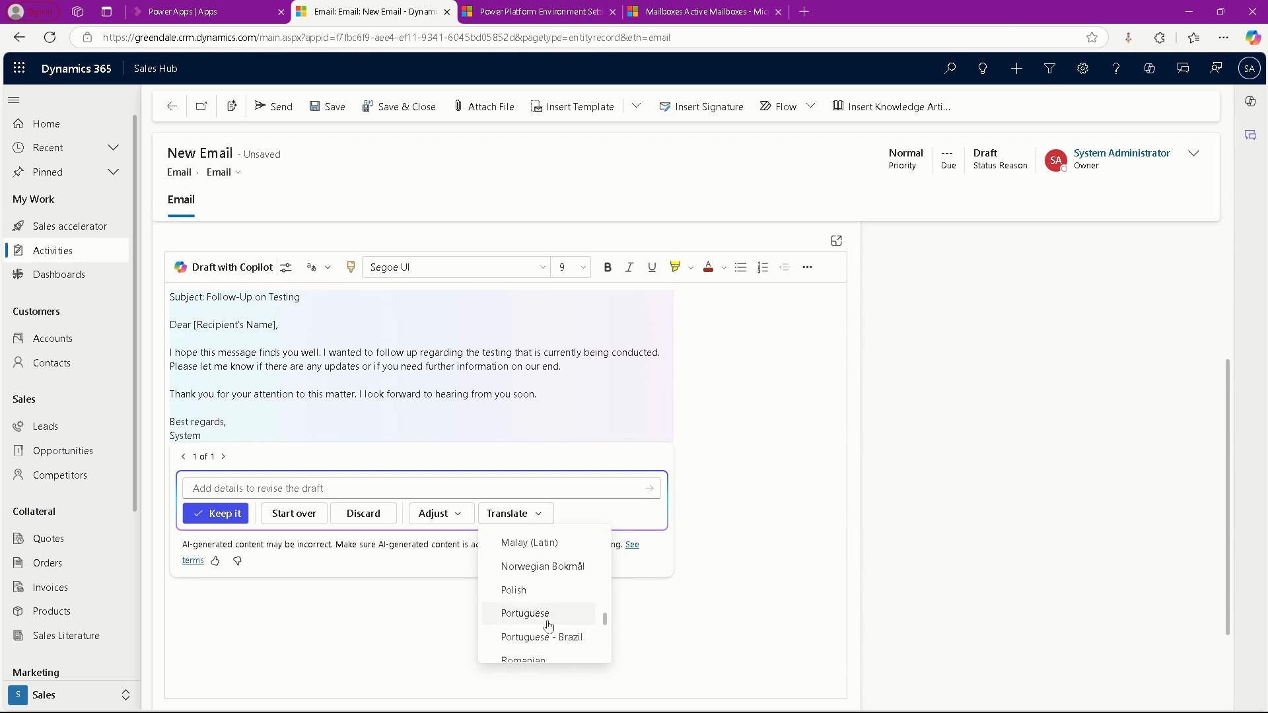
{"action": "scroll", "coordinate": [549, 626], "scroll_direction": "down", "scroll_amount": 1}
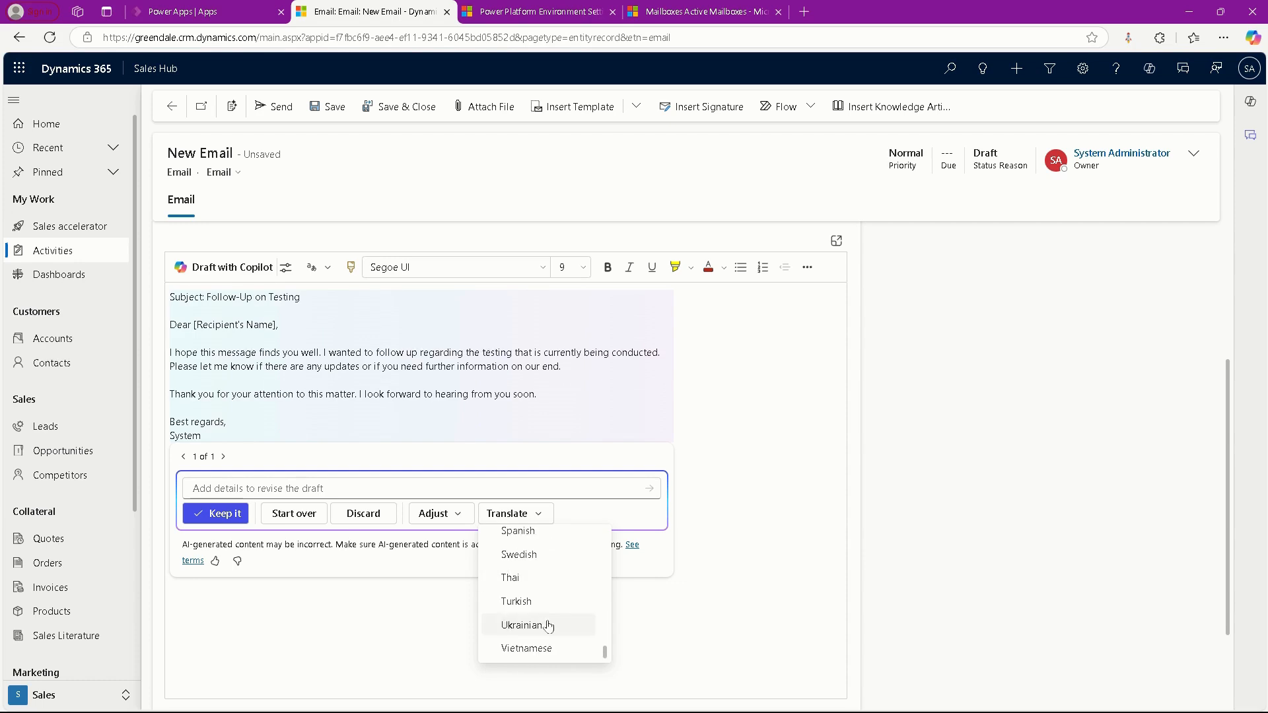
{"action": "scroll", "coordinate": [548, 626], "scroll_direction": "up", "scroll_amount": 6}
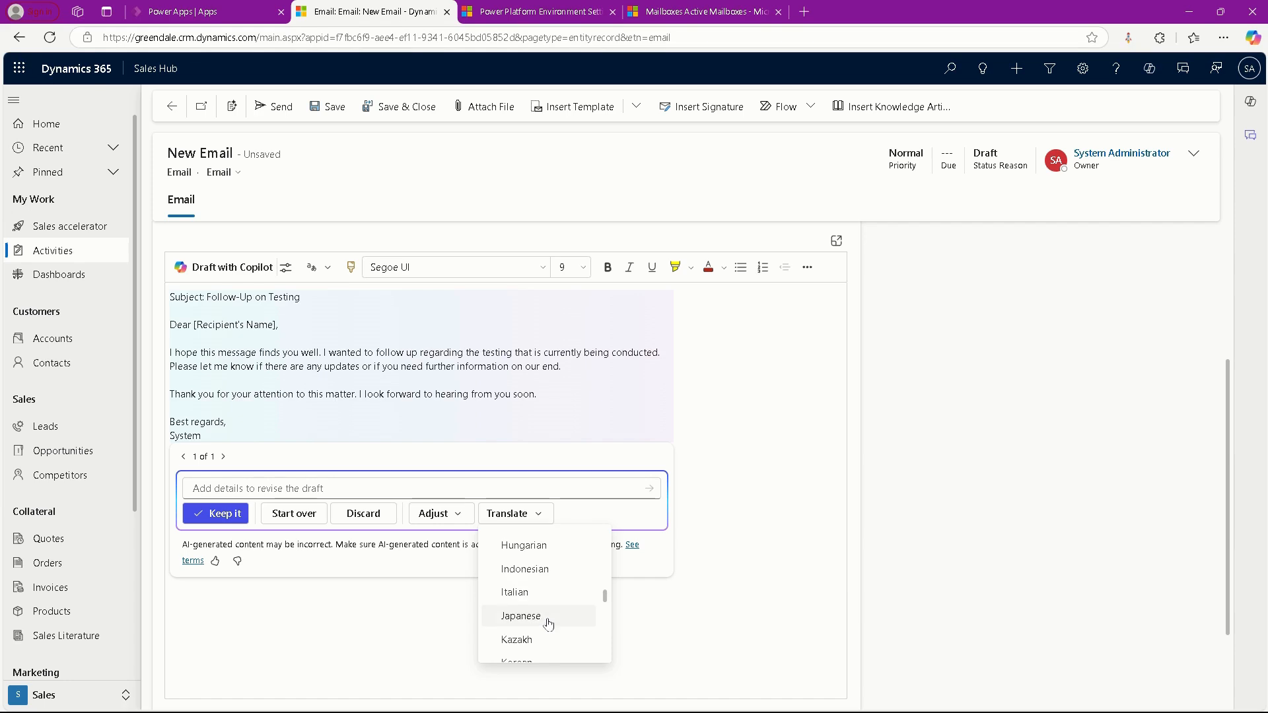
{"action": "scroll", "coordinate": [548, 625], "scroll_direction": "up", "scroll_amount": 3}
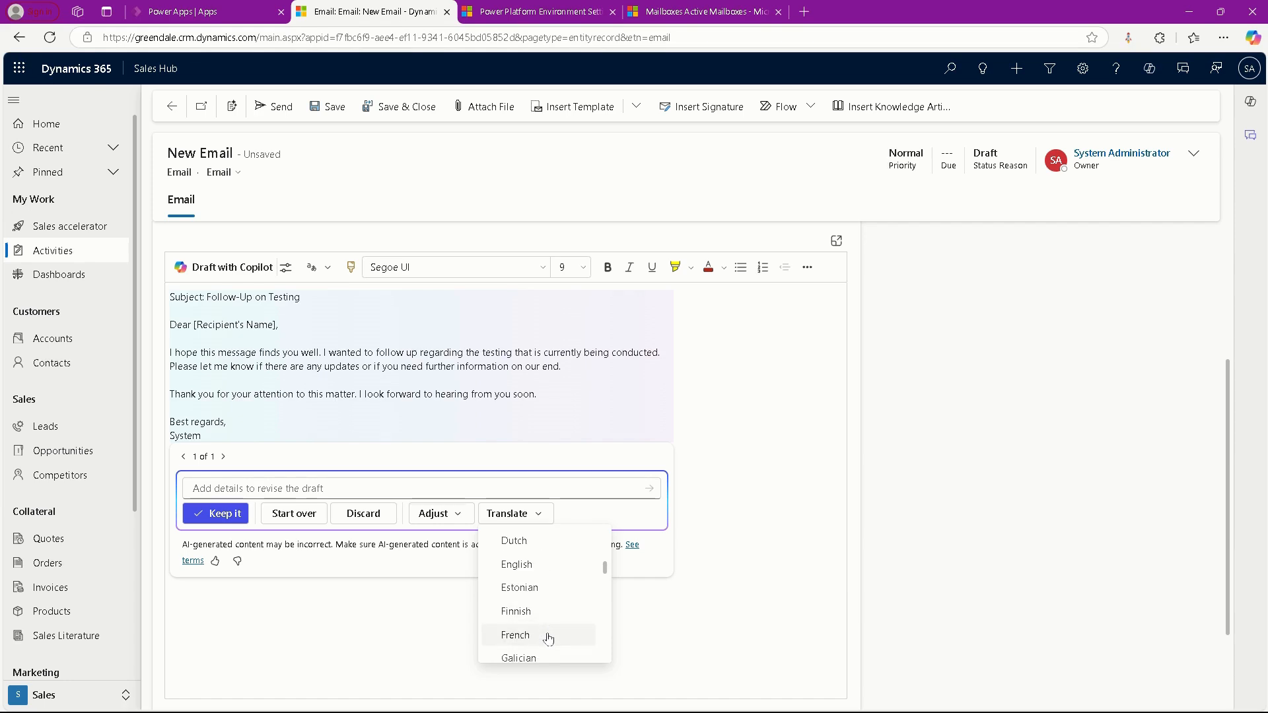
{"action": "left_click", "coordinate": [548, 635]}
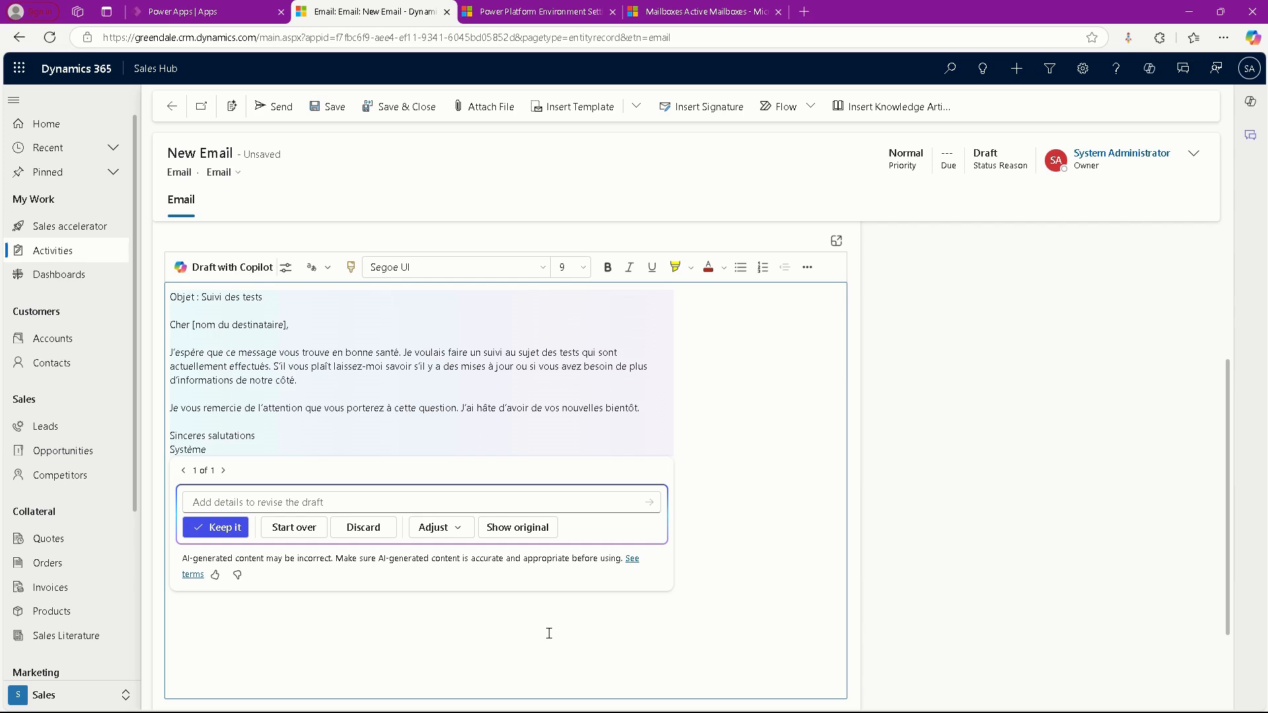
{"action": "left_click", "coordinate": [526, 531]}
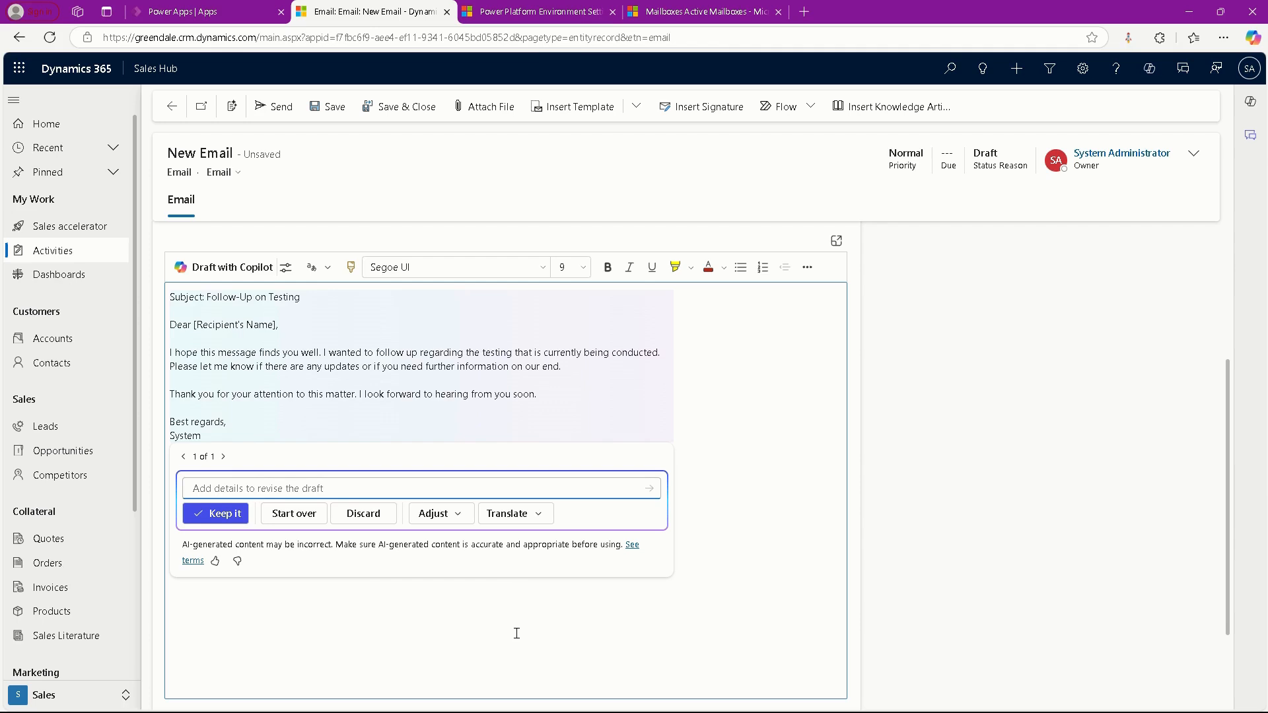
Keep the Copilot draft and move "Follow-Up on Testing" from the message body into the email's Subject, replacing the existing subject
{"action": "left_click", "coordinate": [222, 514]}
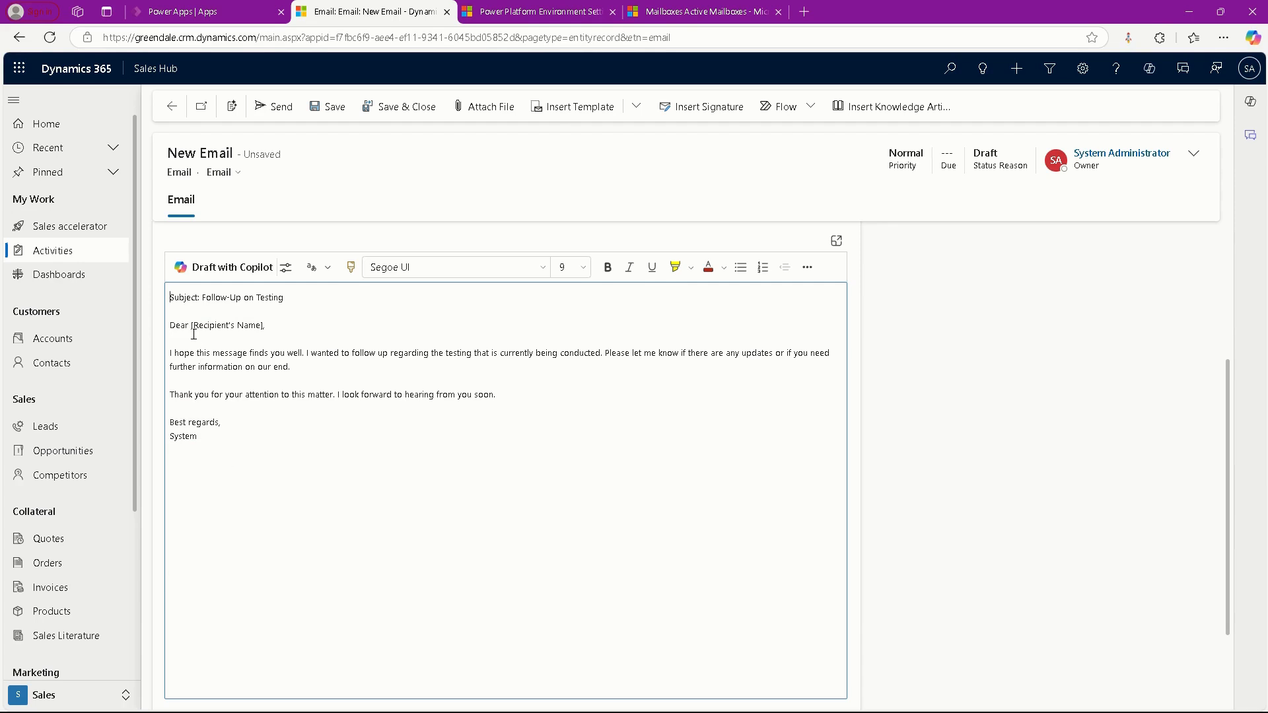
{"action": "scroll", "coordinate": [295, 343], "scroll_direction": "up", "scroll_amount": 3}
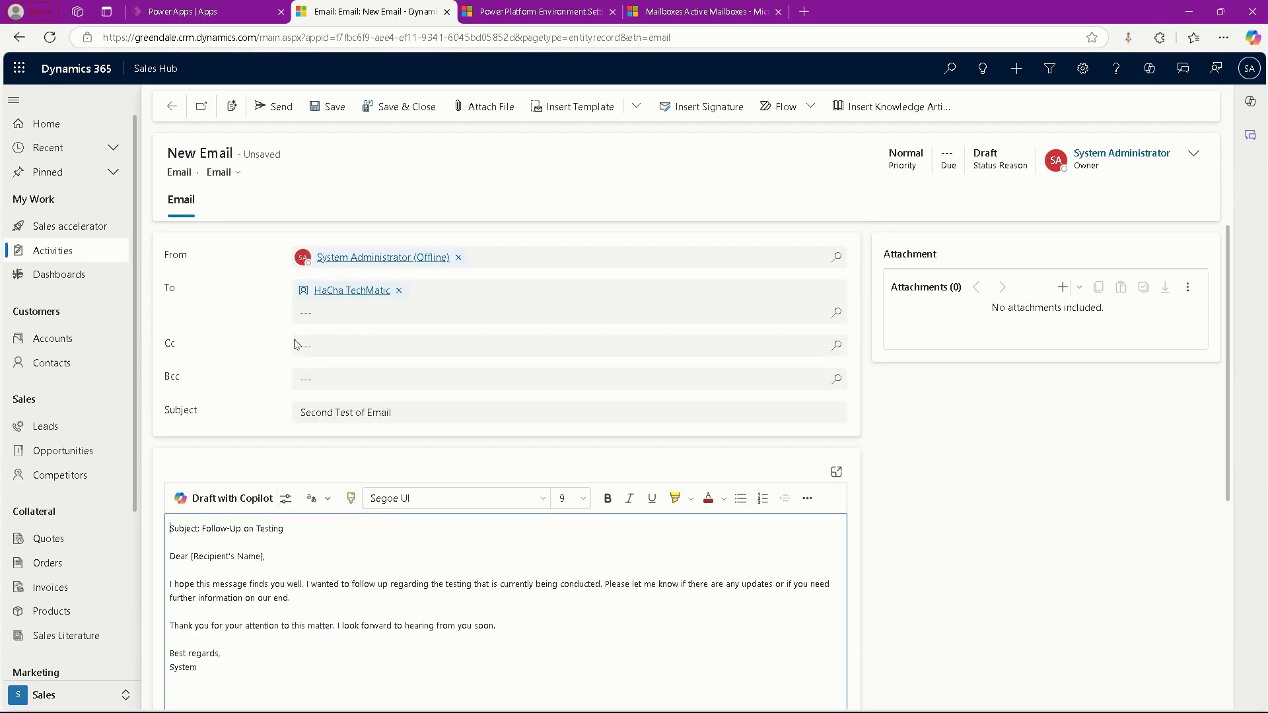
{"action": "left_click_drag", "start_coordinate": [295, 529], "coordinate": [106, 538]}
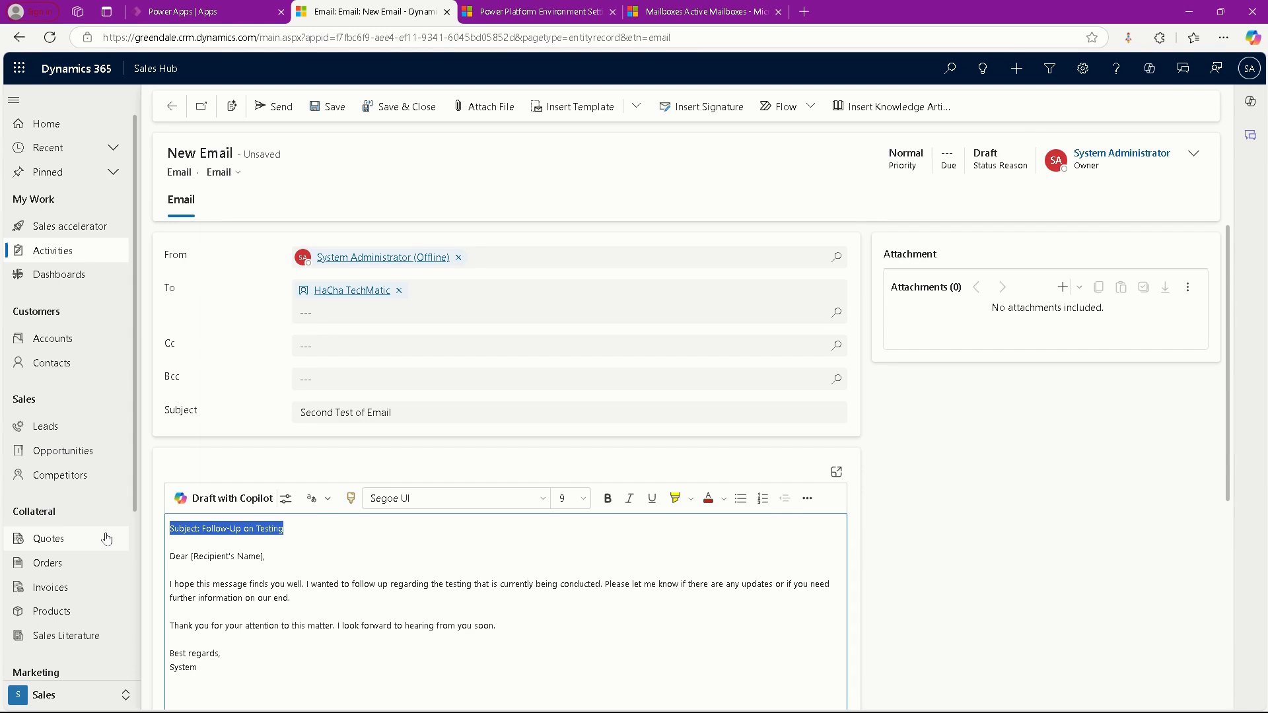
{"action": "left_click_drag", "start_coordinate": [297, 531], "coordinate": [200, 533]}
{"action": "key", "text": "ctrl+c"}
{"action": "key", "text": "Delete"}
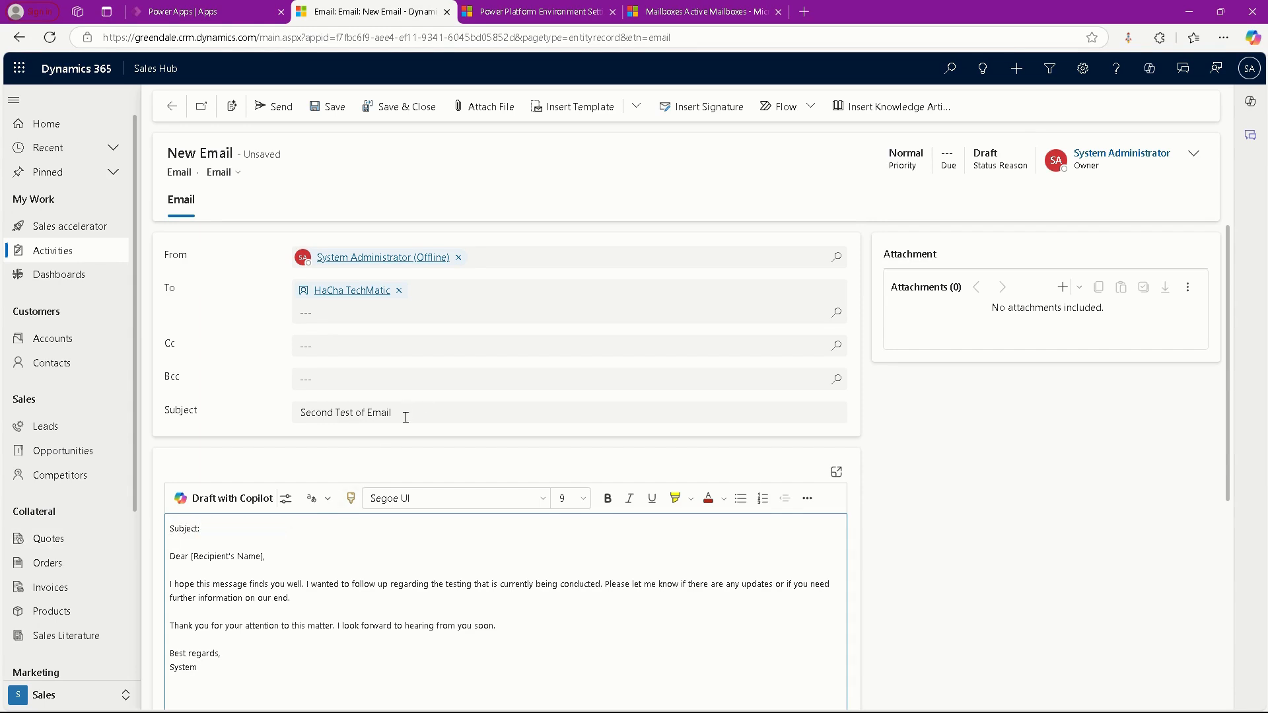
{"action": "left_click_drag", "start_coordinate": [406, 417], "coordinate": [249, 418]}
{"action": "key", "text": "ctrl+v"}
Delete the leftover "Subject:" label and the blank line above the greeting in the message body
{"action": "left_click_drag", "start_coordinate": [201, 529], "coordinate": [119, 535]}
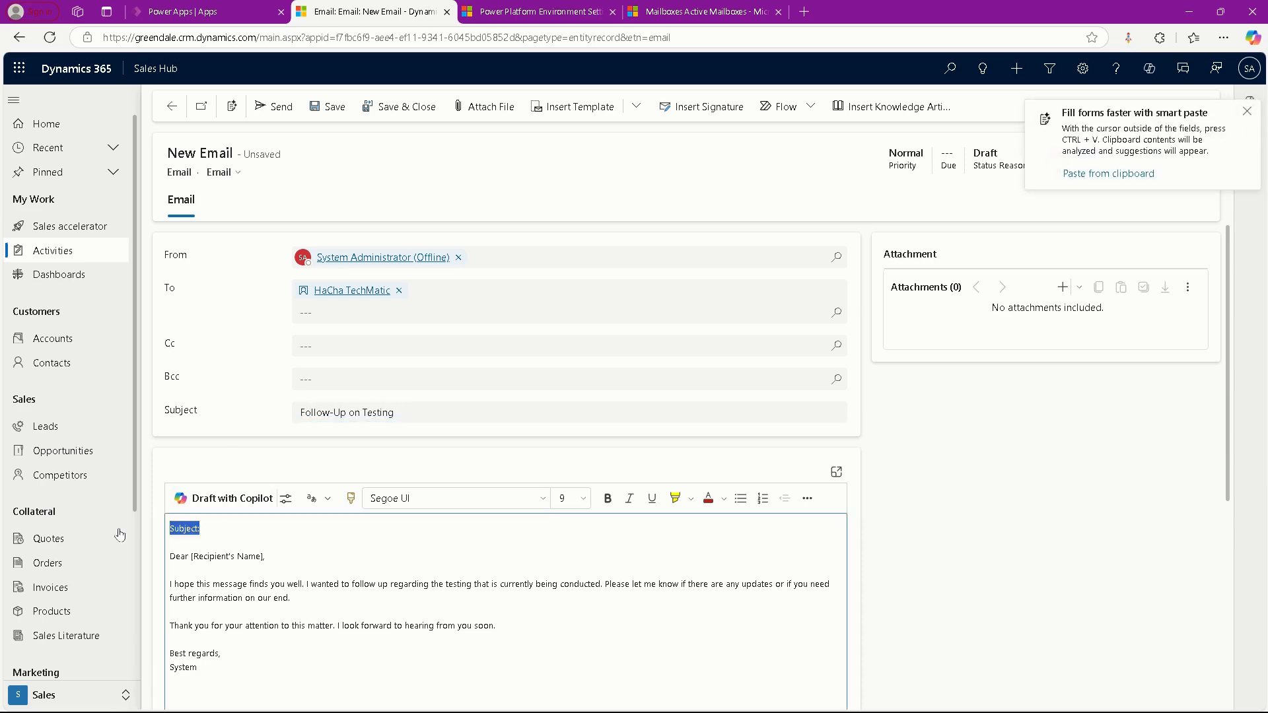
{"action": "key", "text": "Delete"}
{"action": "key", "text": "Delete"}
{"action": "key", "text": "Delete"}
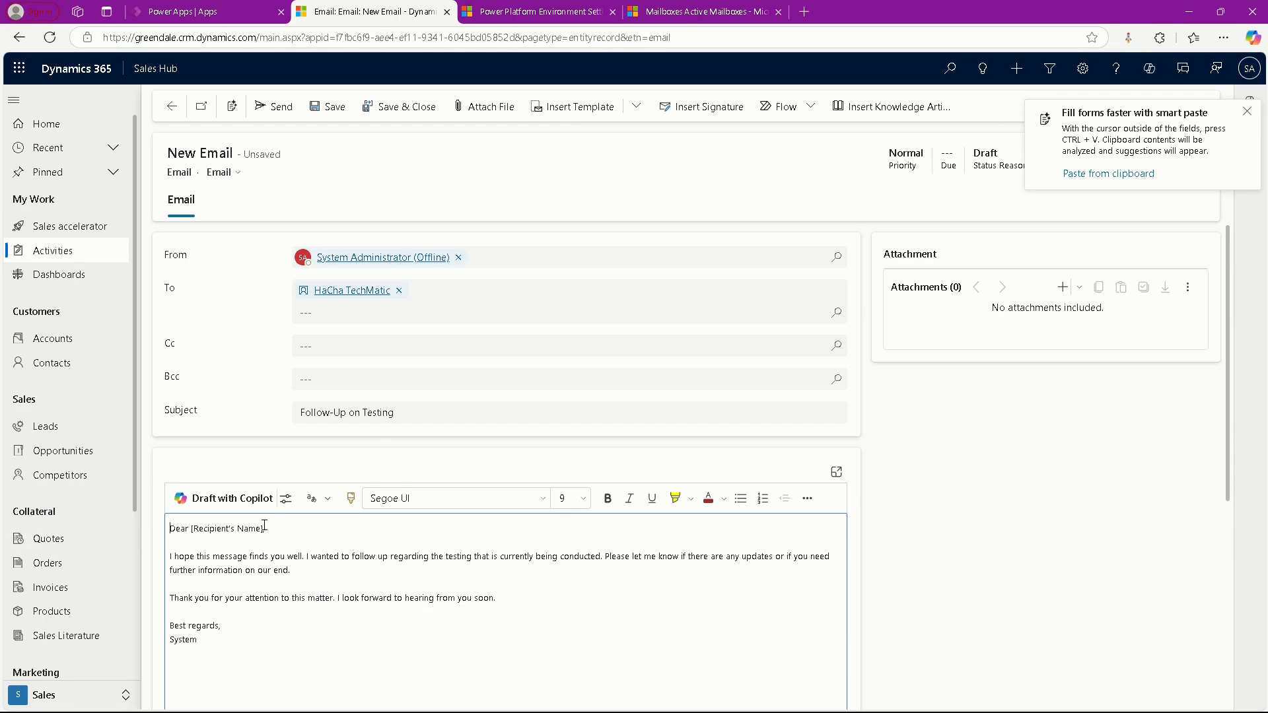
Replace the [Recipient's Name] placeholder in the greeting with the recipient's first name, followed by a comma
{"action": "left_click_drag", "start_coordinate": [264, 526], "coordinate": [191, 528]}
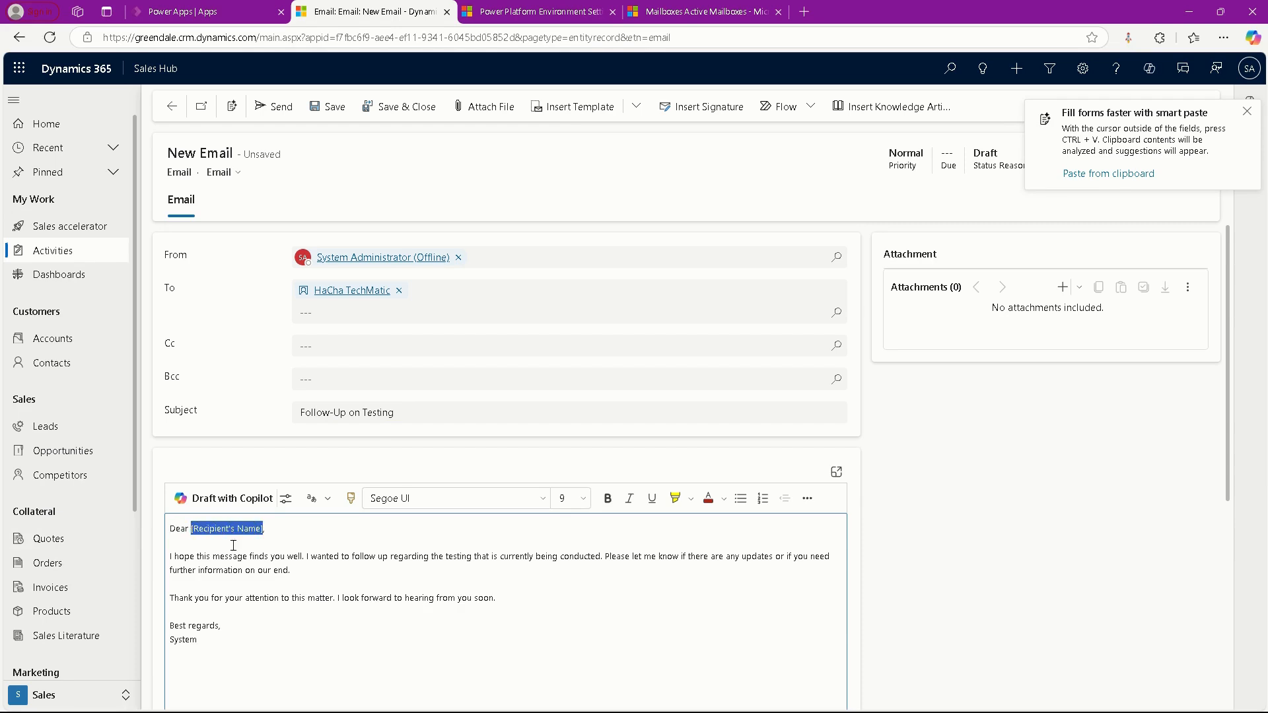
{"action": "key", "text": "BackSpace"}
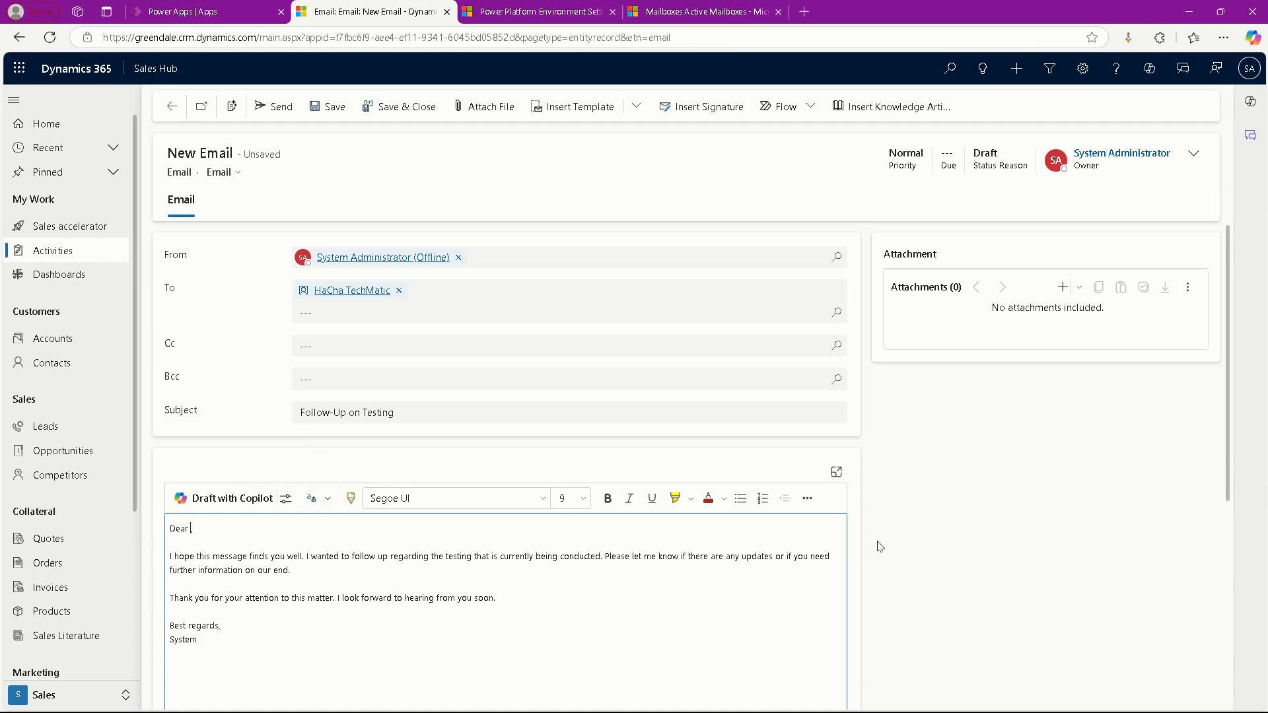
{"action": "left_click", "coordinate": [808, 498]}
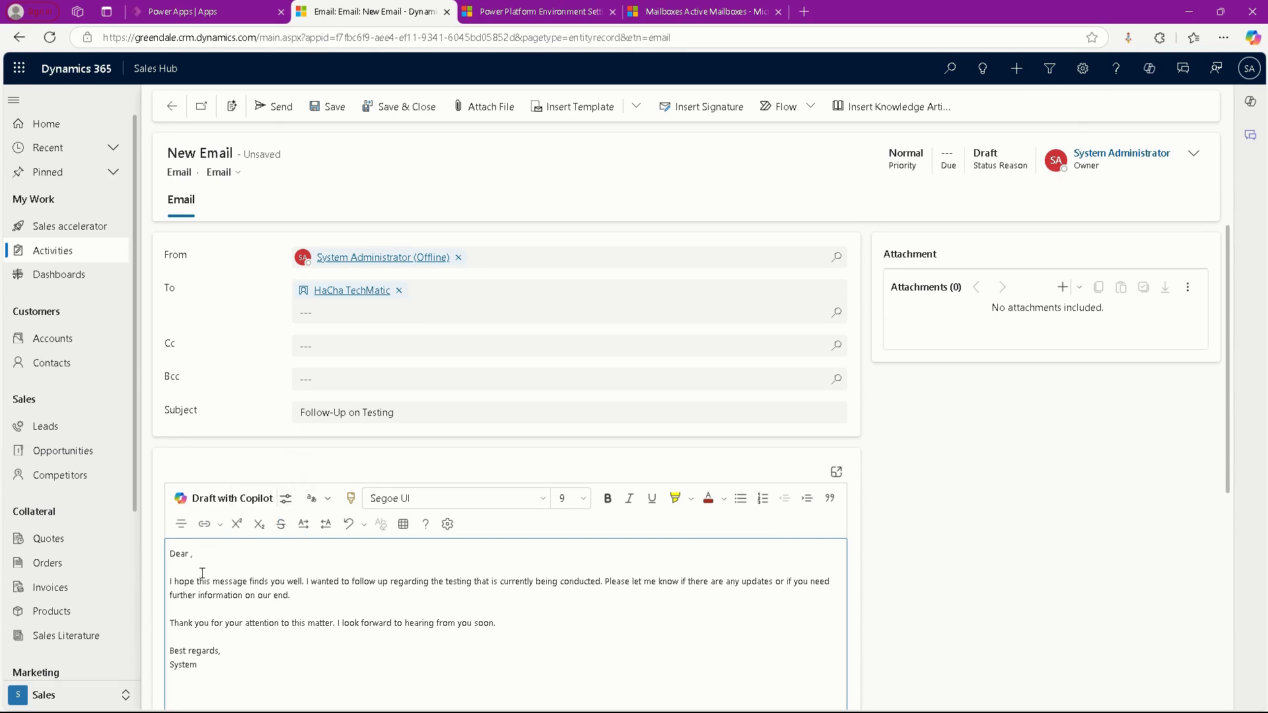
{"action": "type", "text": "Harsh"}
{"action": "scroll", "coordinate": [360, 585], "scroll_direction": "down", "scroll_amount": 3}
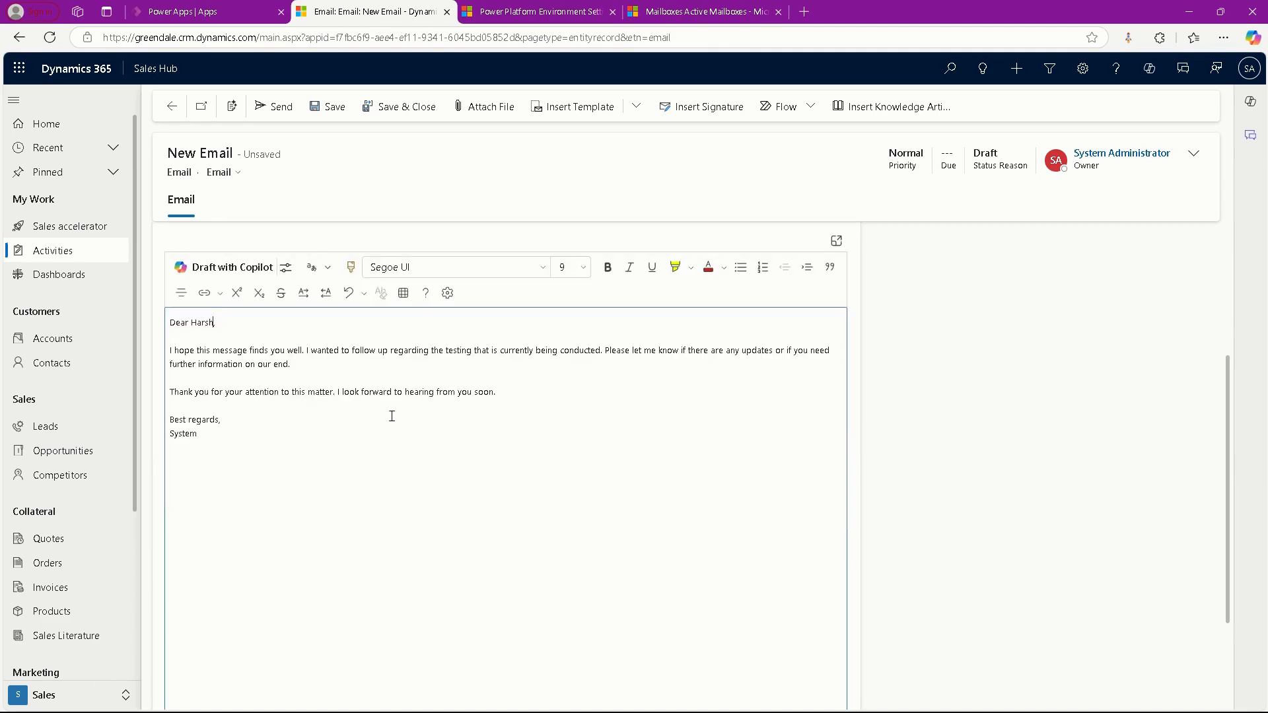
{"action": "type", "text": ","}
{"action": "scroll", "coordinate": [498, 472], "scroll_direction": "up", "scroll_amount": 3}
{"action": "scroll", "coordinate": [284, 621], "scroll_direction": "down", "scroll_amount": 3}
Set the font size of the whole message body to 10 and send the email
{"action": "left_click_drag", "start_coordinate": [235, 433], "coordinate": [163, 330]}
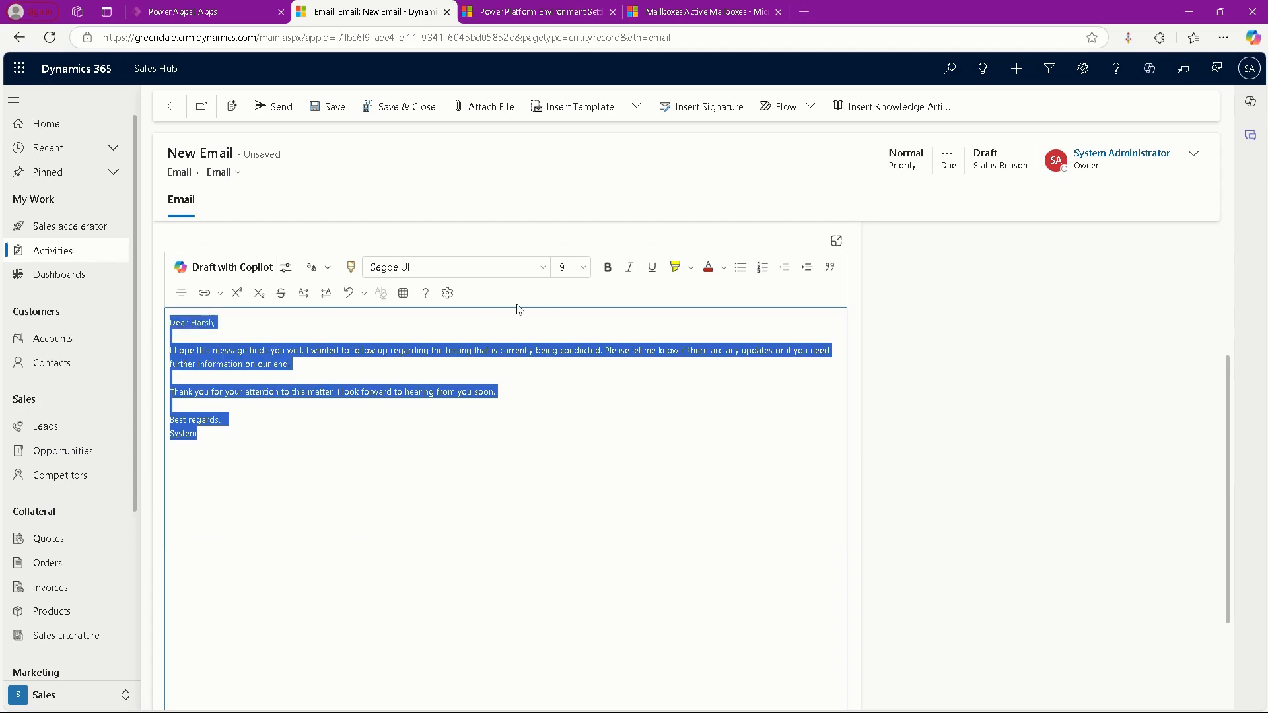
{"action": "left_click", "coordinate": [580, 267]}
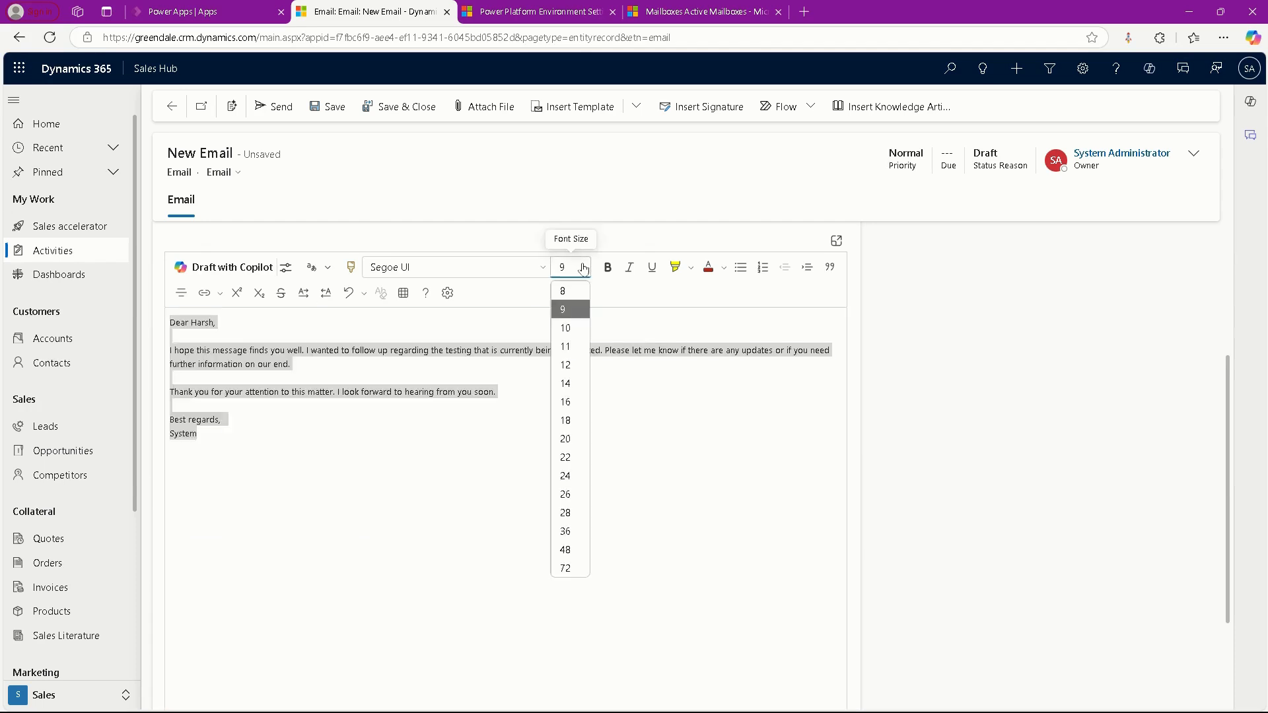
{"action": "left_click", "coordinate": [572, 338]}
{"action": "left_click", "coordinate": [512, 444]}
{"action": "scroll", "coordinate": [414, 457], "scroll_direction": "up", "scroll_amount": 3}
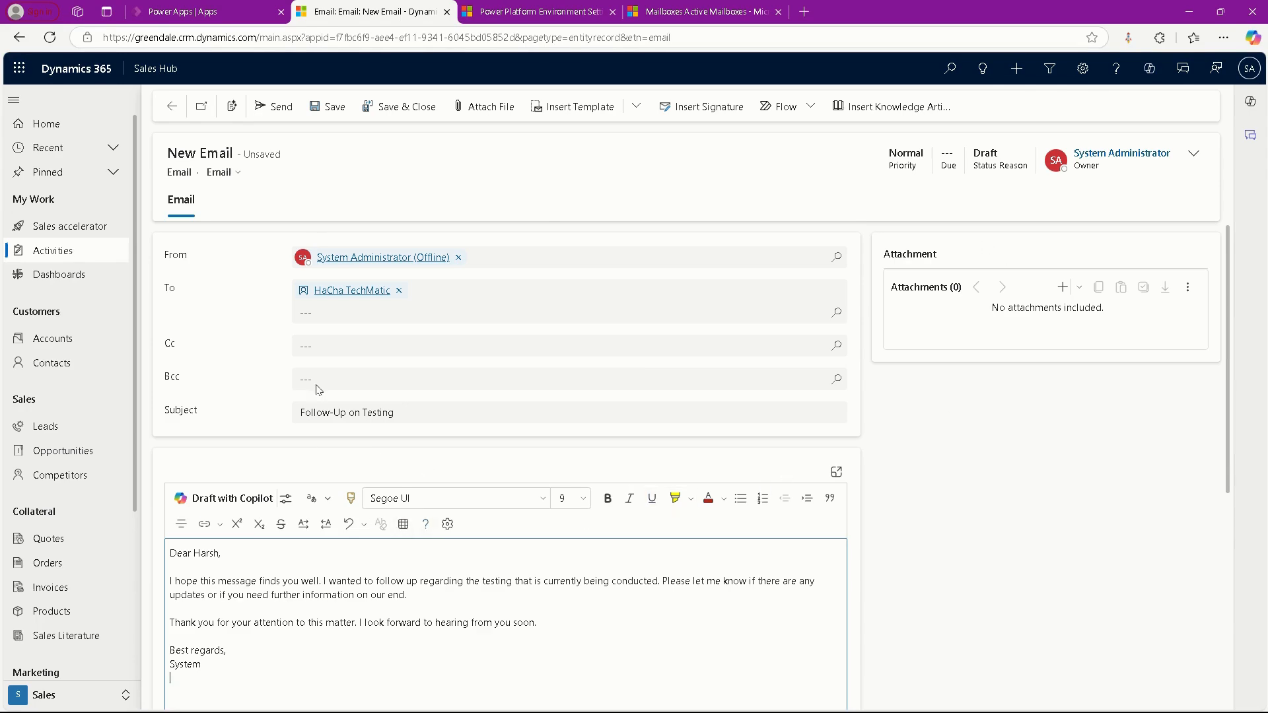
{"action": "left_click", "coordinate": [279, 118]}
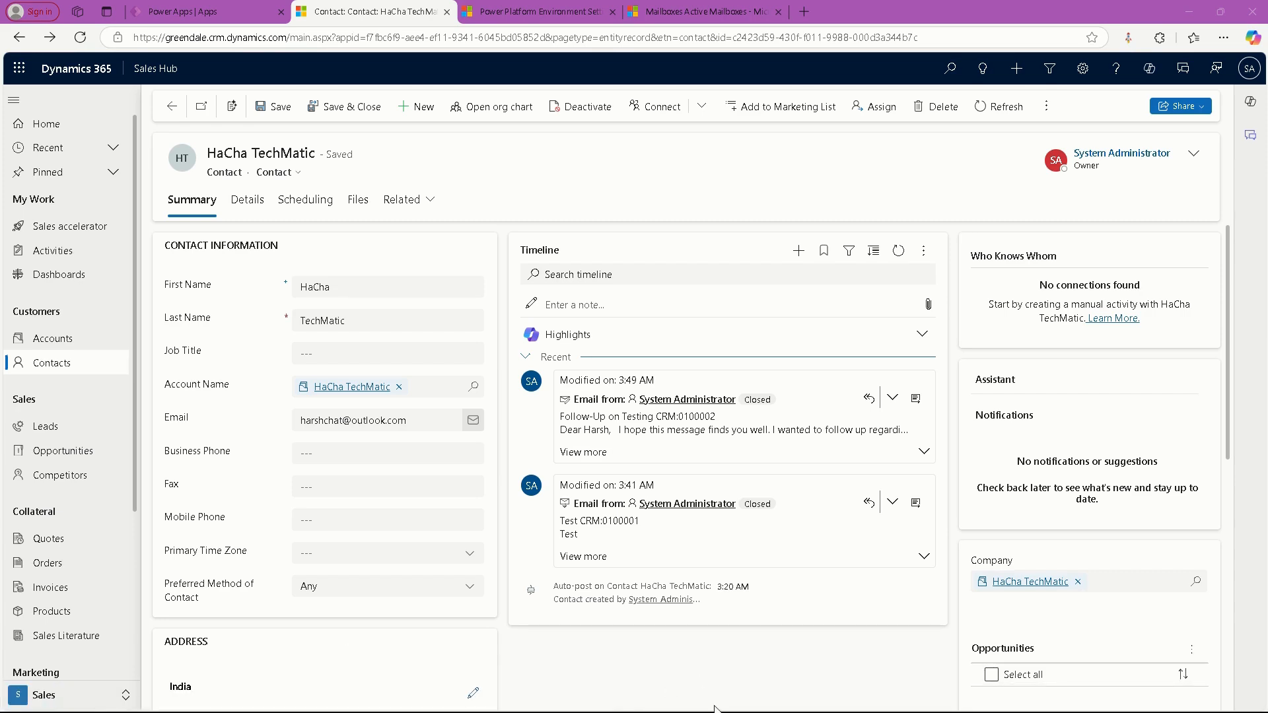
Switch to the recipient's Outlook mailbox, read the Follow-Up on Testing CRM:0100002 message in Junk Email, and return to the Dynamics 365 contact
{"action": "mouse_move", "coordinate": [760, 707]}
{"action": "mouse_move", "coordinate": [881, 698]}
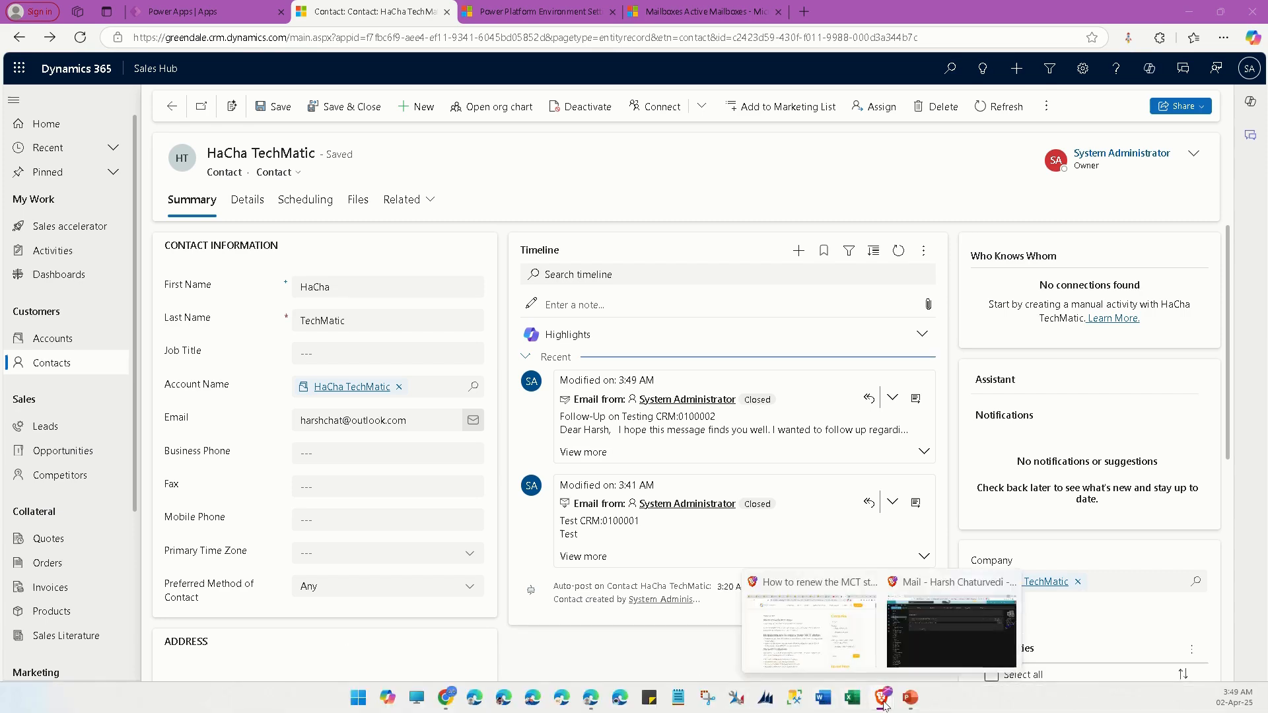
{"action": "left_click", "coordinate": [928, 644]}
{"action": "left_click", "coordinate": [86, 219]}
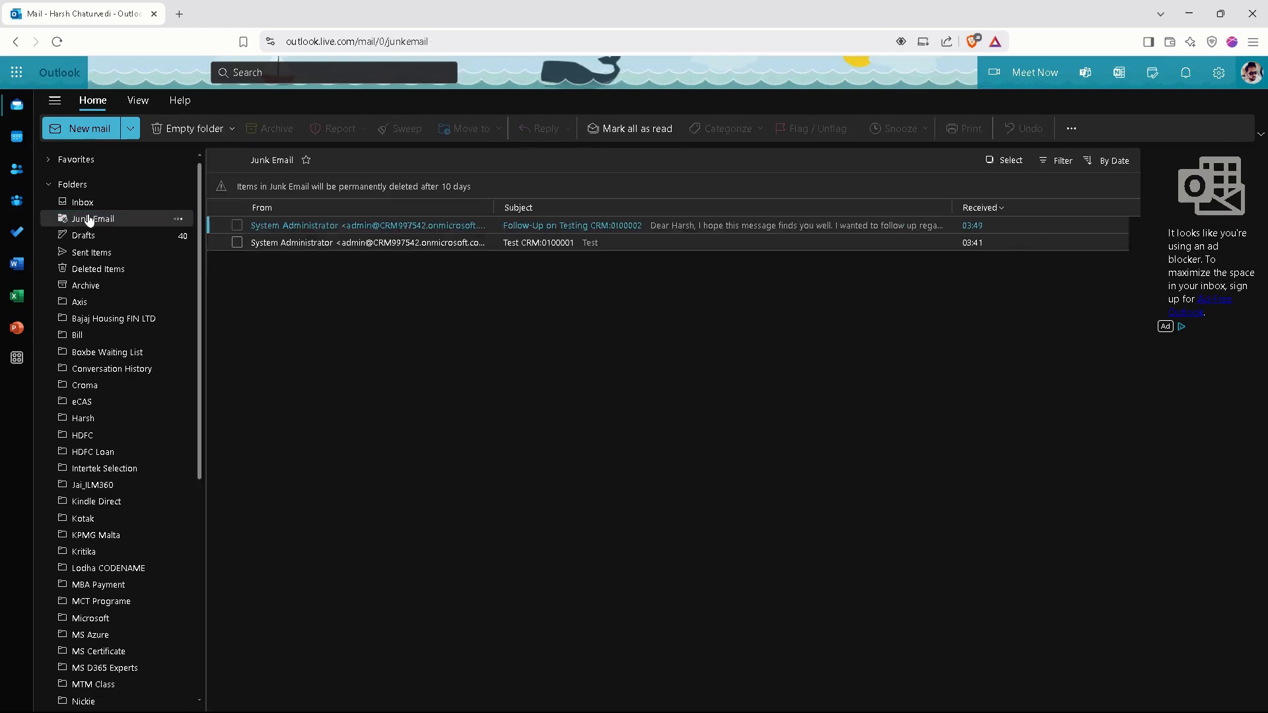
{"action": "left_click", "coordinate": [580, 226]}
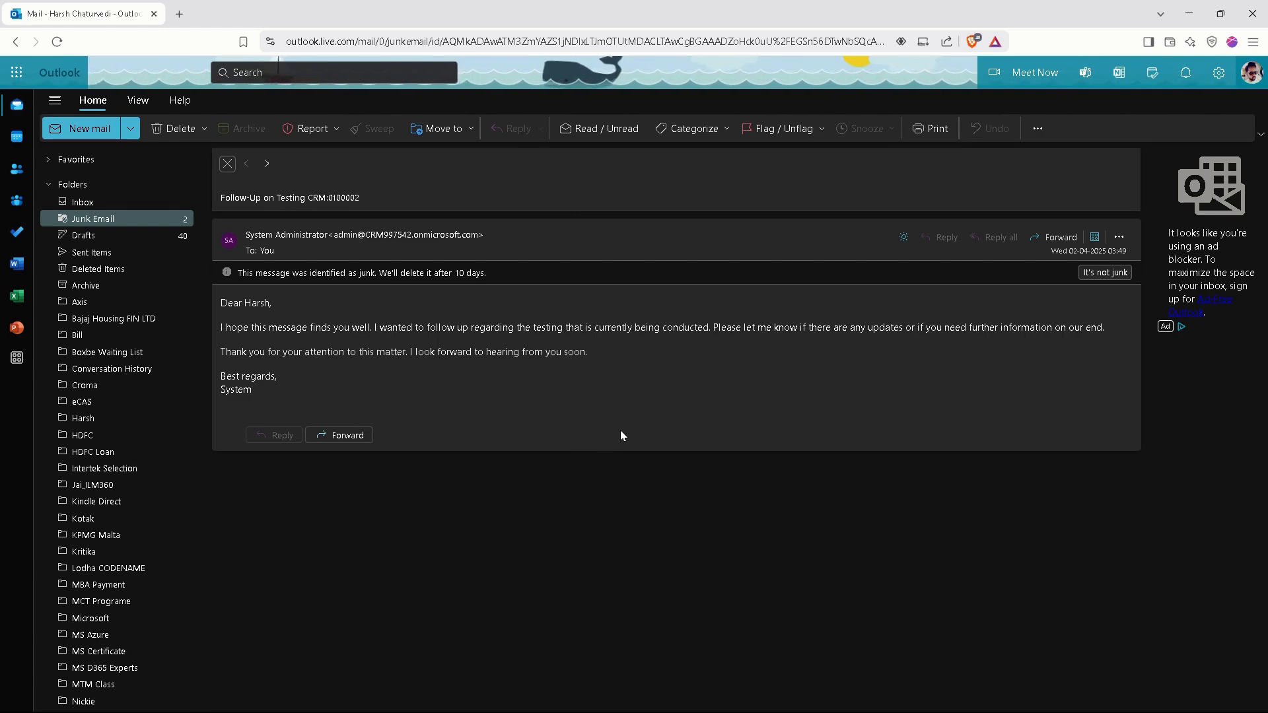
{"action": "left_click", "coordinate": [1188, 13]}
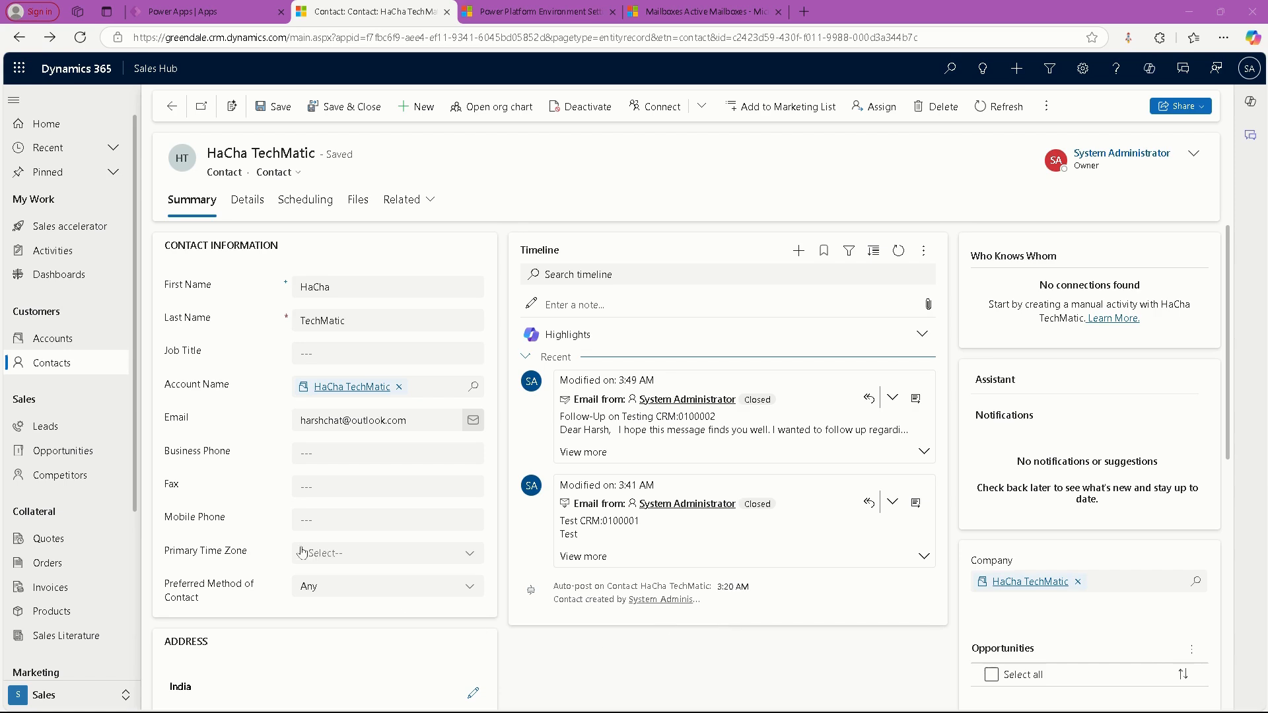
{"action": "left_click", "coordinate": [73, 229]}
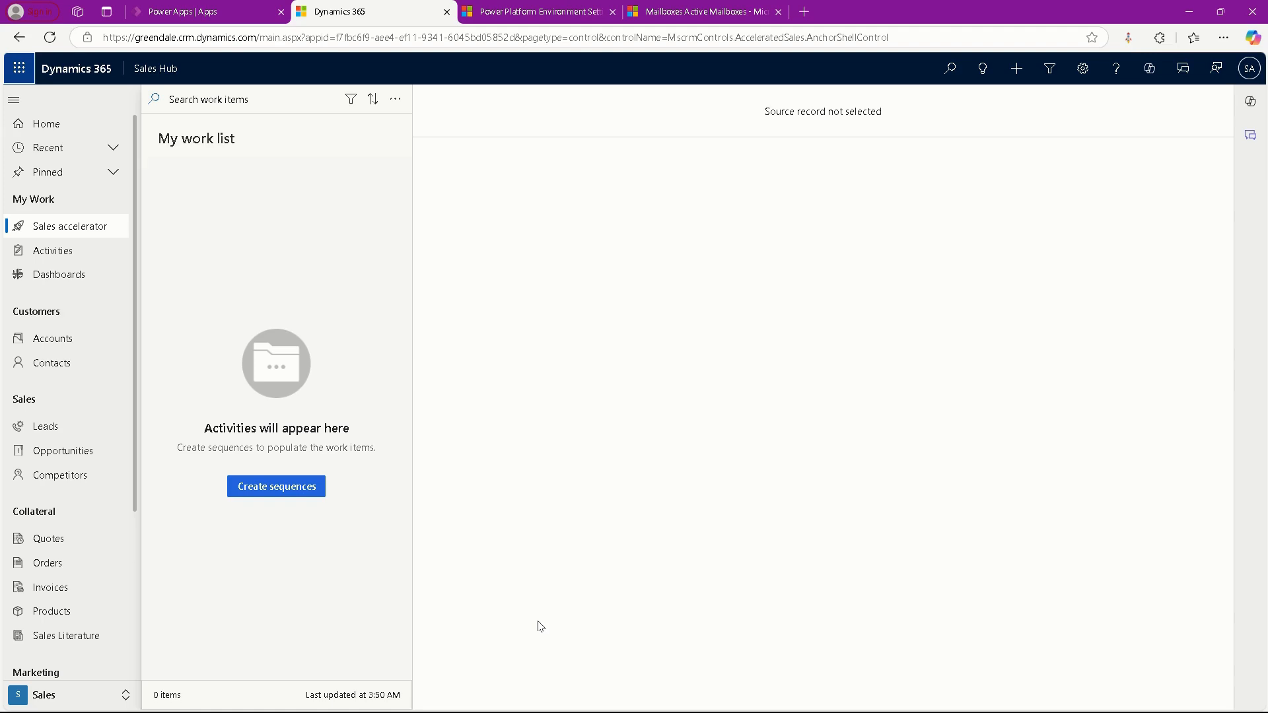
{"action": "left_click", "coordinate": [74, 275]}
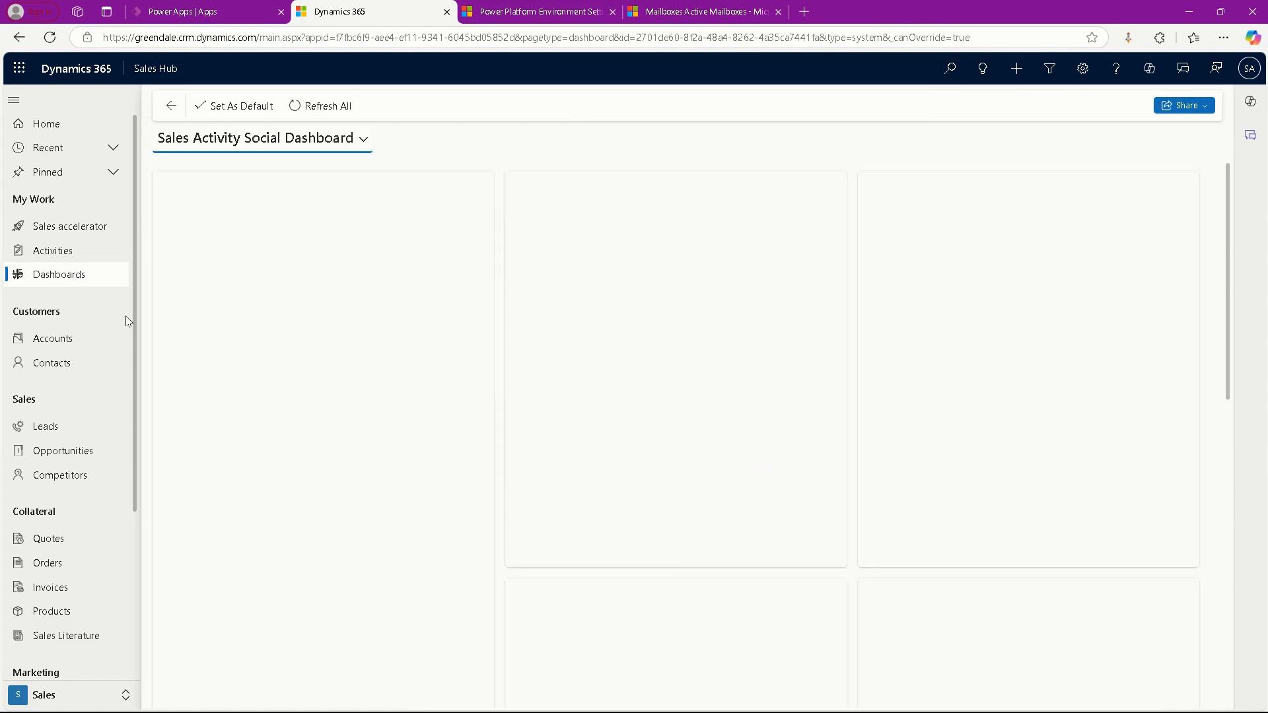
{"action": "left_click", "coordinate": [1193, 12]}
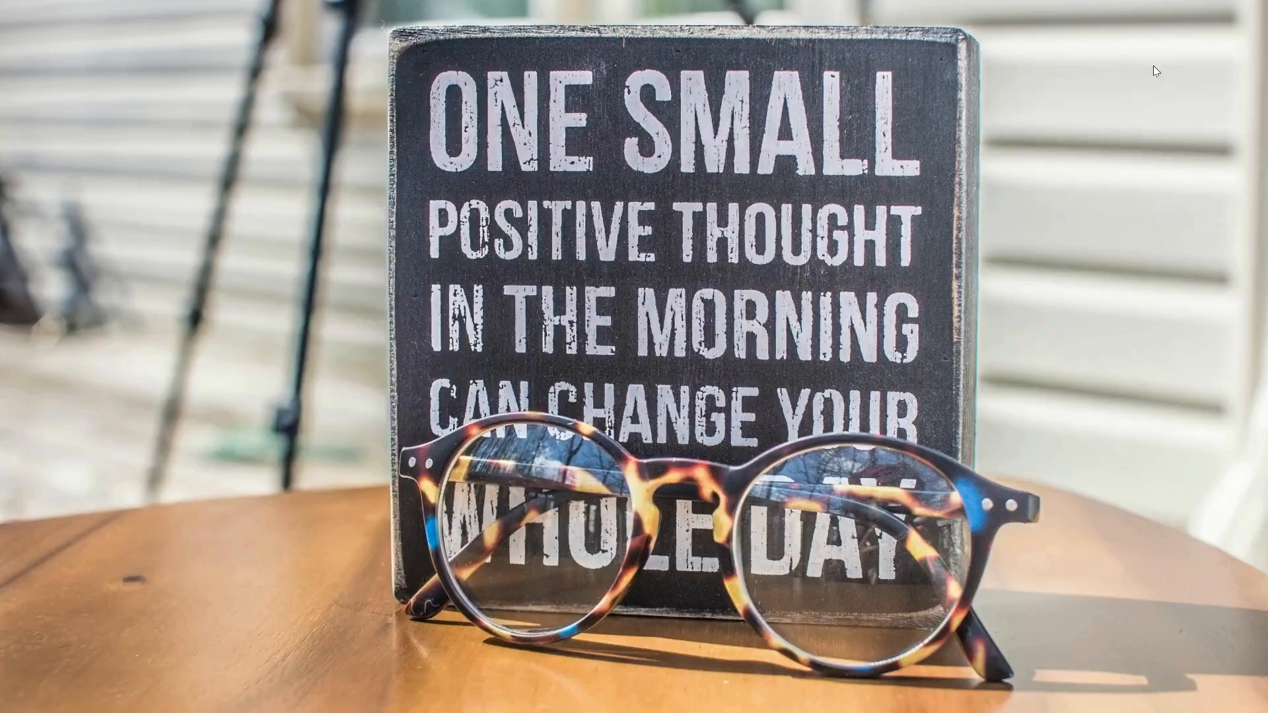